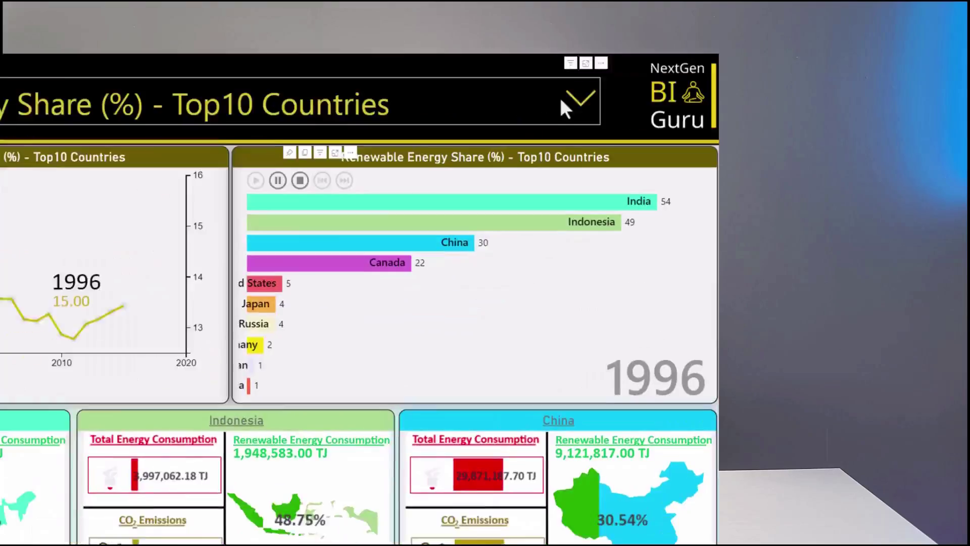
- Switch the finished report's series selection to Final Energy Consumption (TJ) and back to Renewable Energy Share (%)
left_click(565, 107)
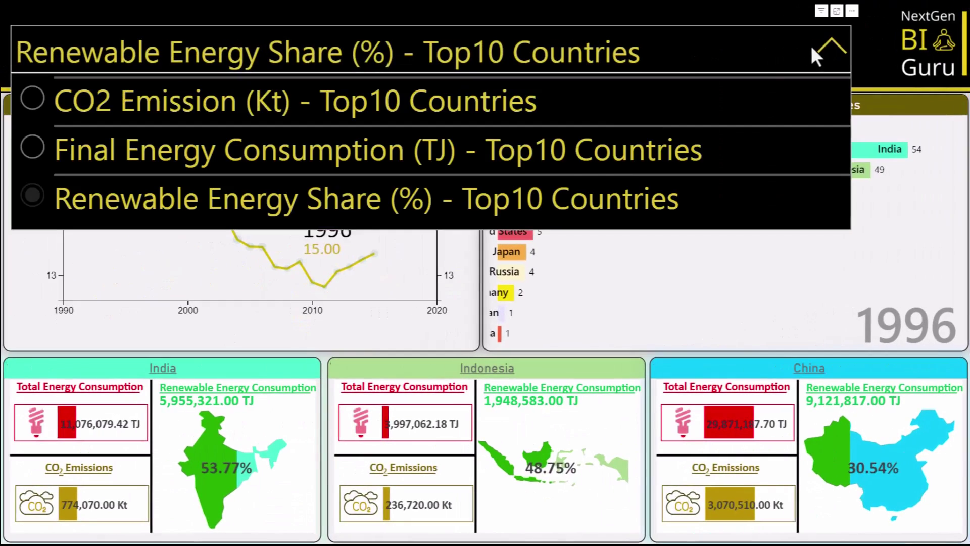
left_click(372, 215)
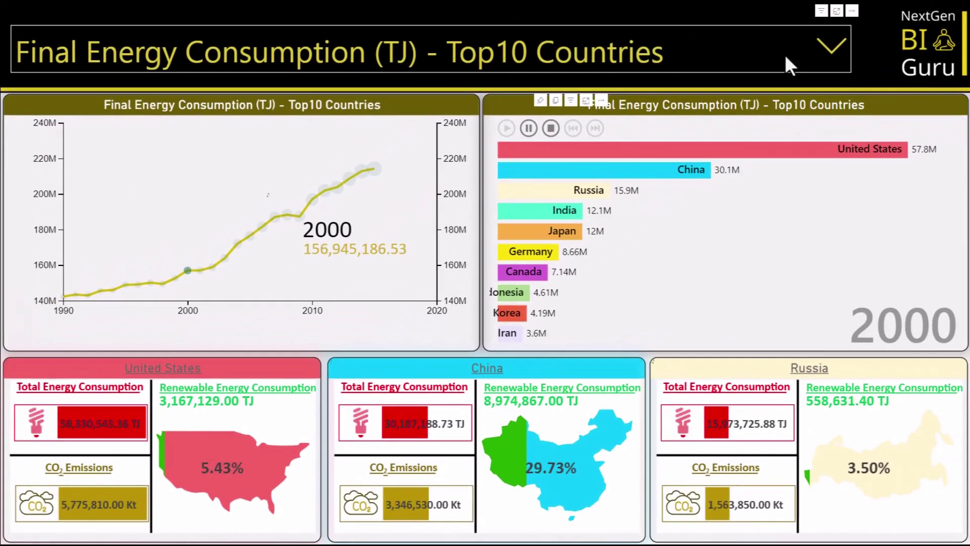
left_click(785, 54)
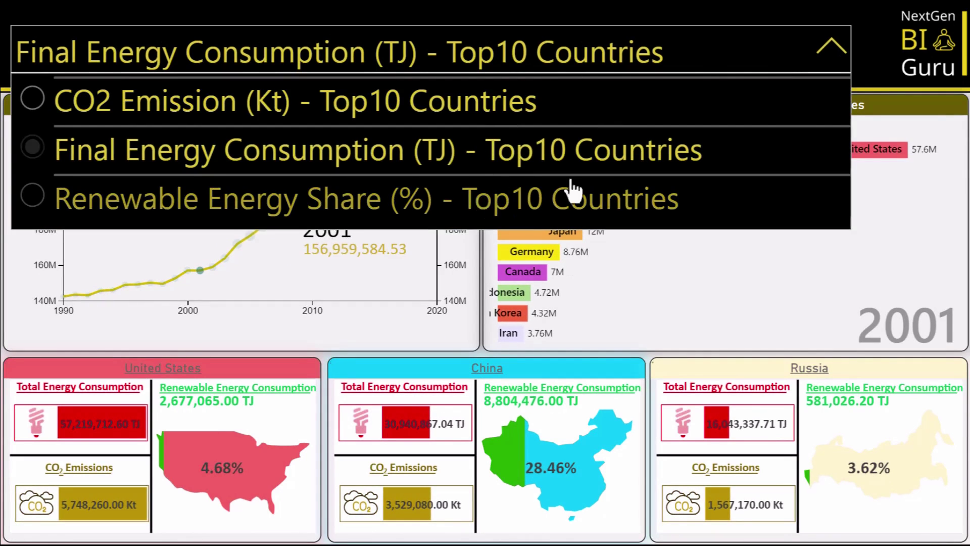
left_click(572, 191)
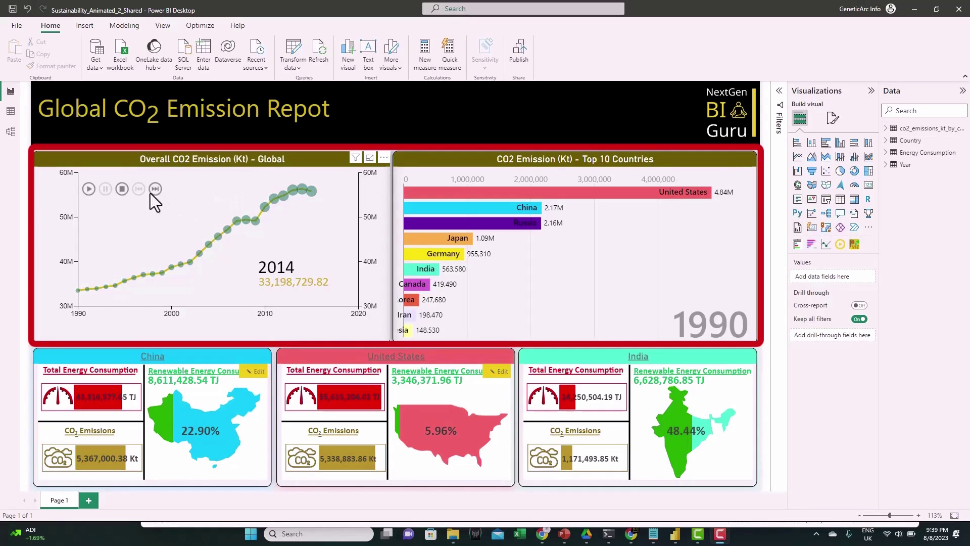
- Play the year animation on the Overall CO2 Emission chart and stop it
left_click(89, 190)
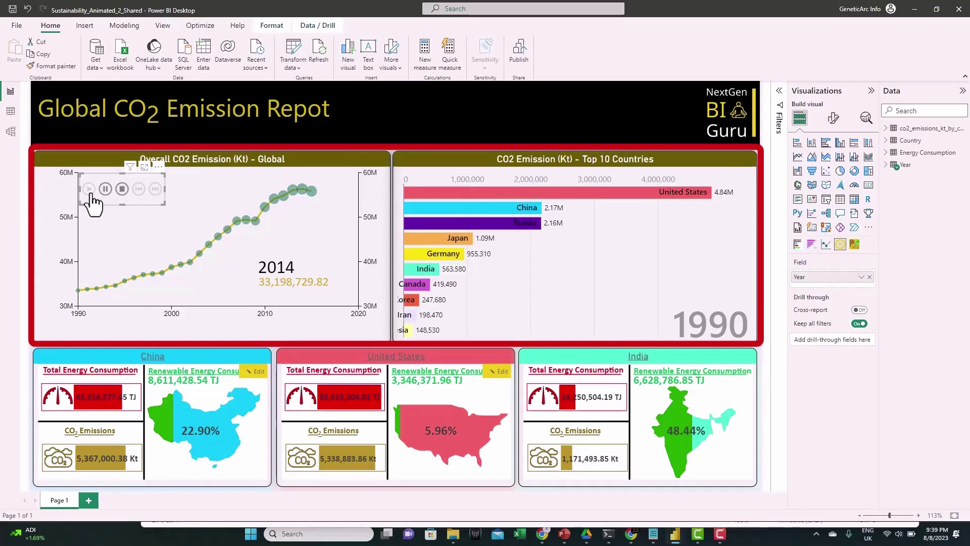
left_click(122, 189)
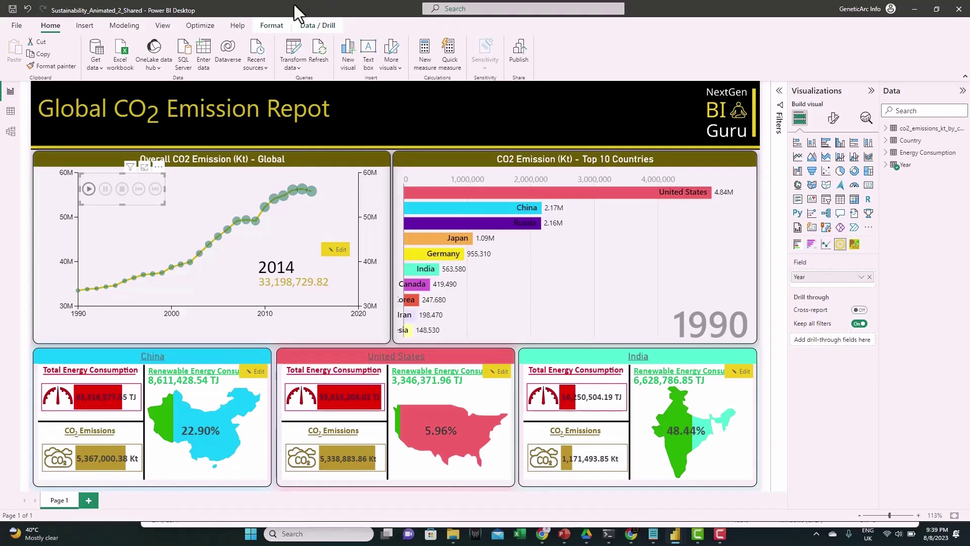
- Create a calculated table Series with a Series text column holding CO2 Emission (Kt), Renewable Energy Share (%) and Final Energy Consuption (TJ), each ending "- Top10 Countries"
left_click(116, 29)
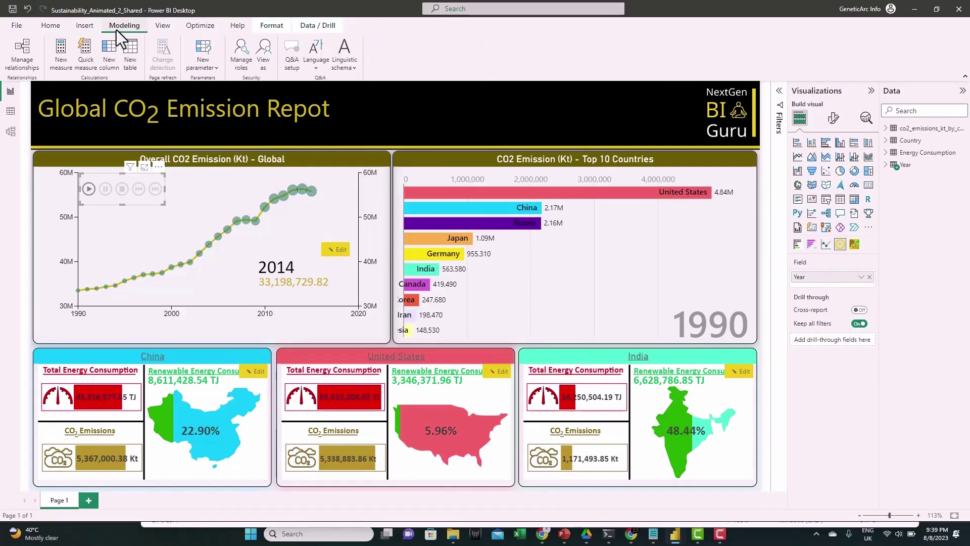
left_click(129, 64)
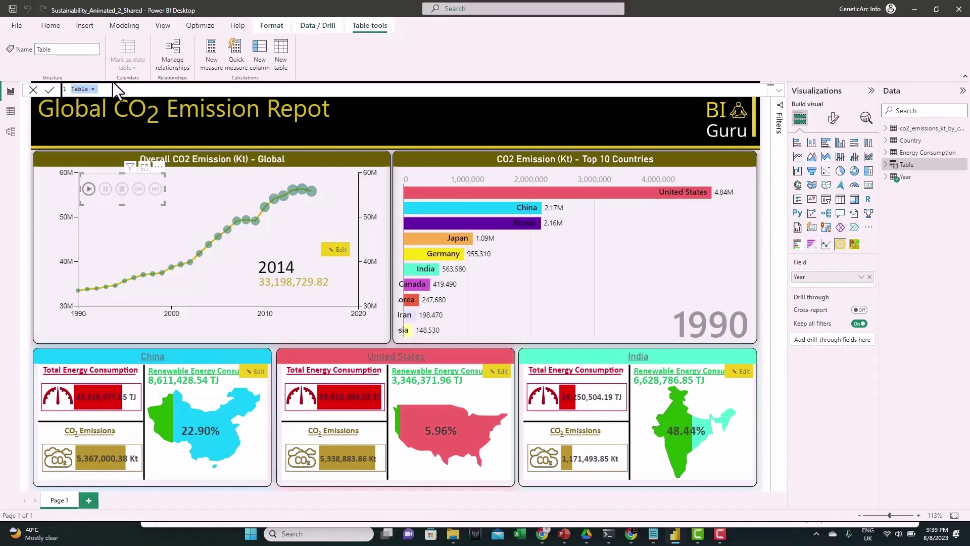
type("Series = DATATABLE(\"Series\", STRING,     {         {\"CO2 Emission (Kt) - Top10 Countries\"},         {\"Renewable Energy Share (%) - Top10 Countries\"},         {\"Final Energy Consuption (TJ) - Top10 Countries\"}     } )")
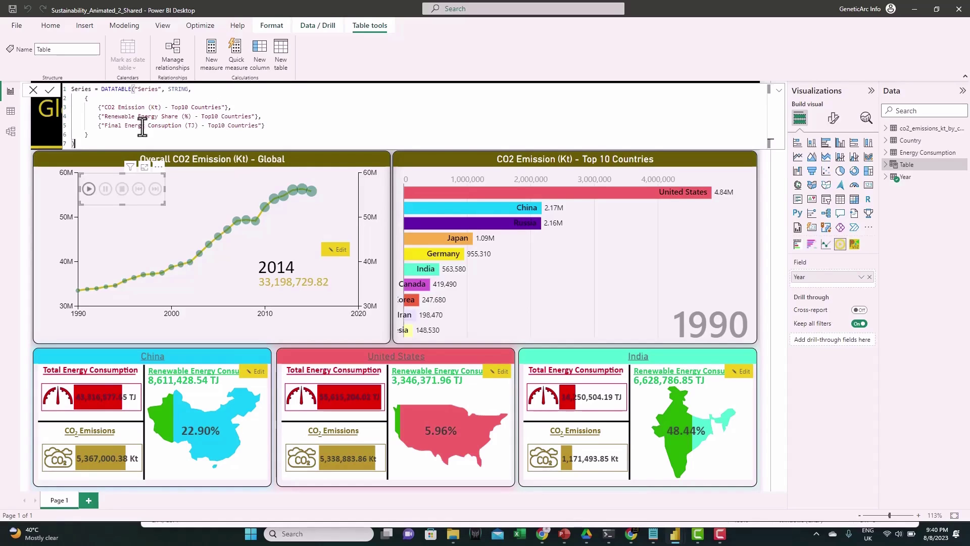
left_click(49, 89)
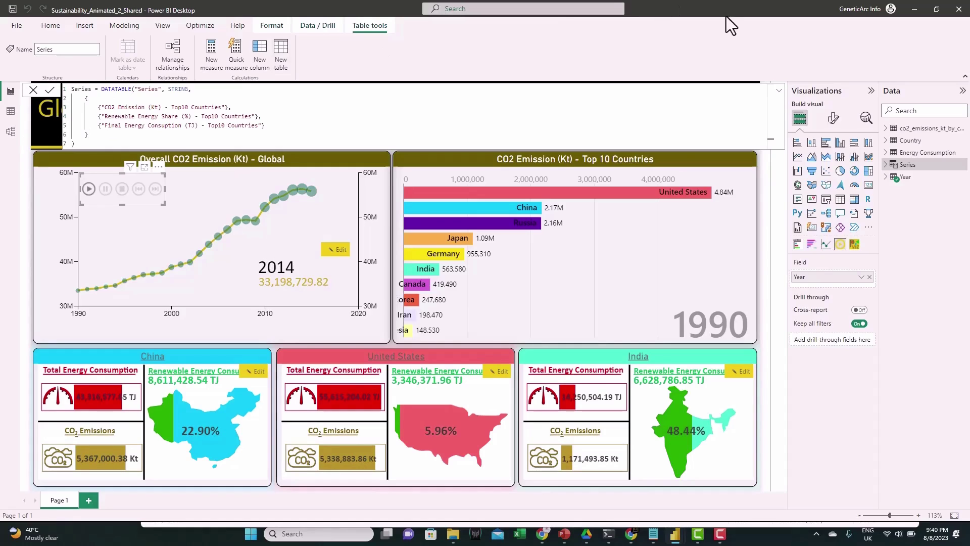
left_click(778, 92)
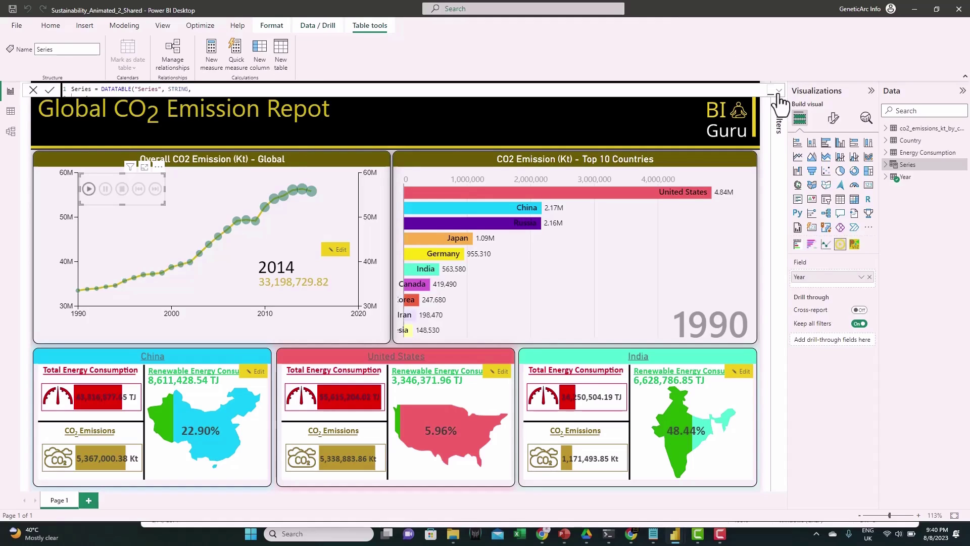
- Delete the report title text box and add a slicer on the Series field of the Series table
left_click(357, 138)
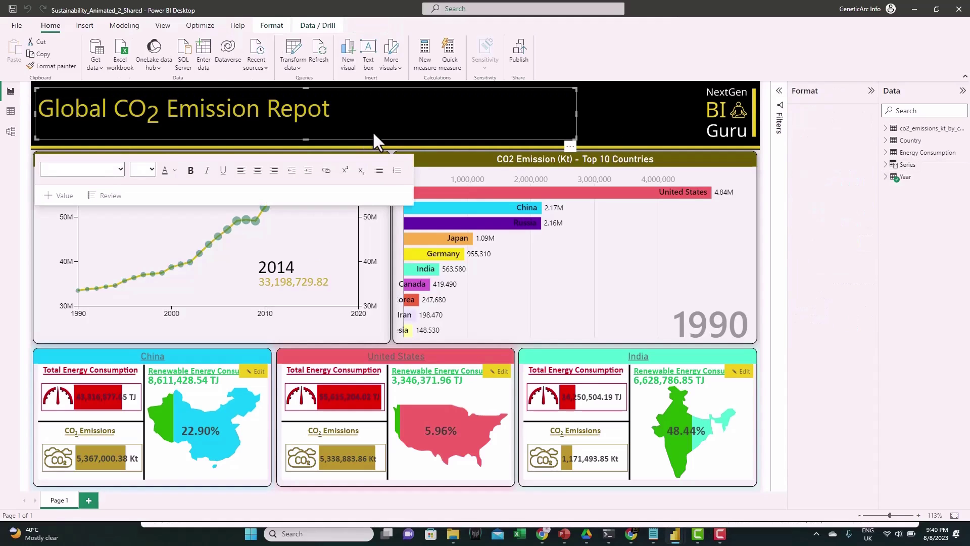
left_click(421, 134)
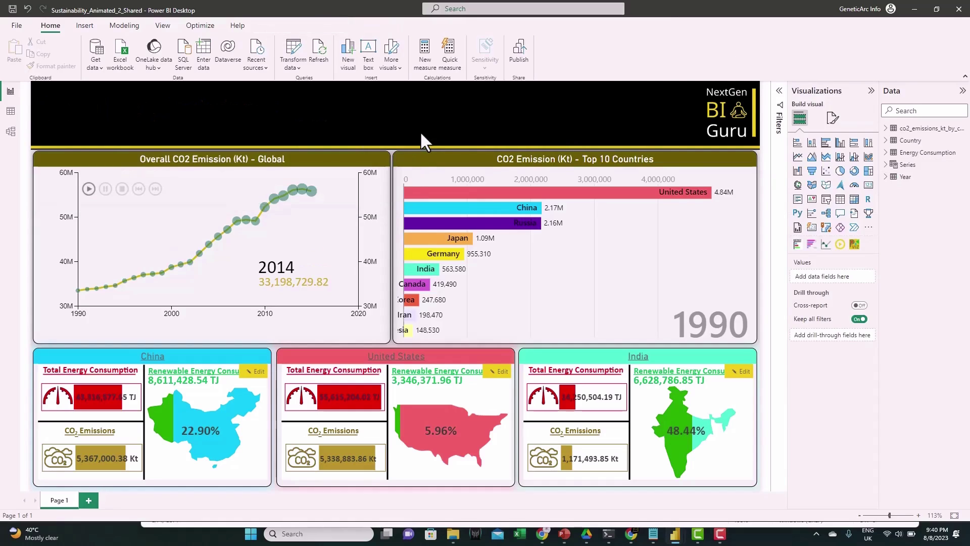
left_click(826, 200)
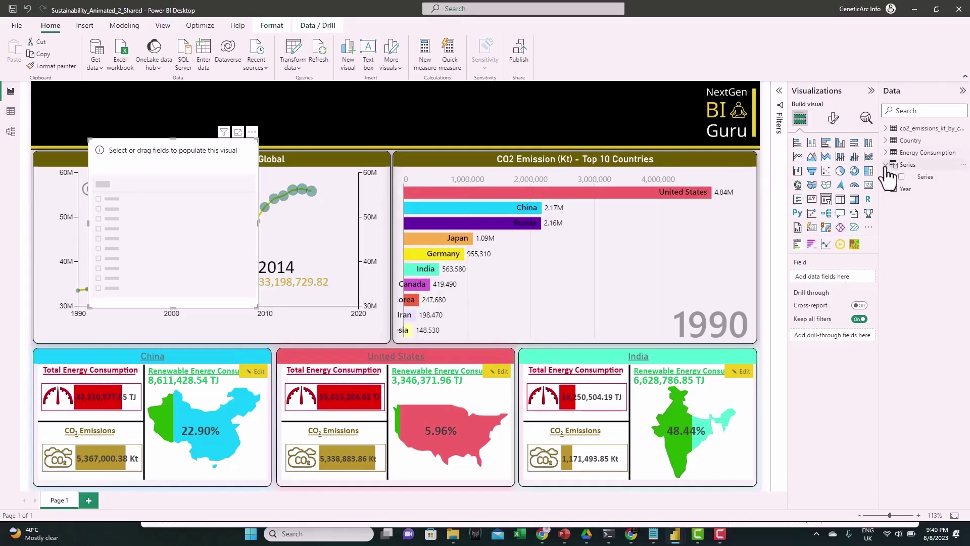
left_click(902, 177)
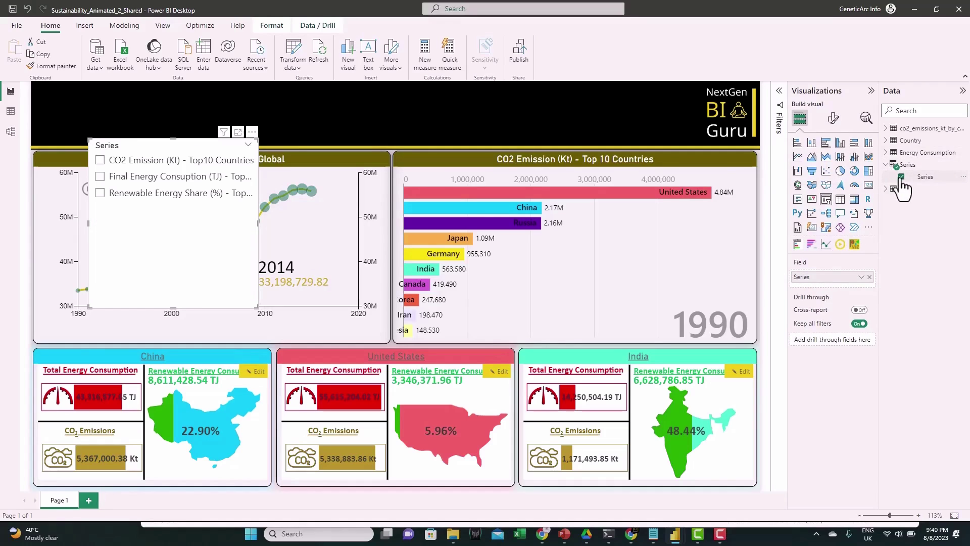
- Set the Series slicer's style to Dropdown
left_click(834, 118)
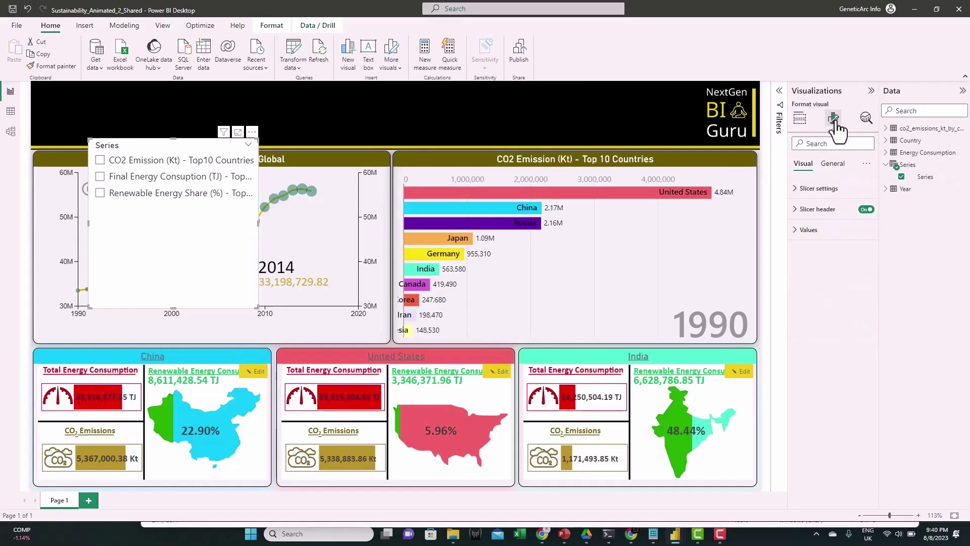
left_click(809, 191)
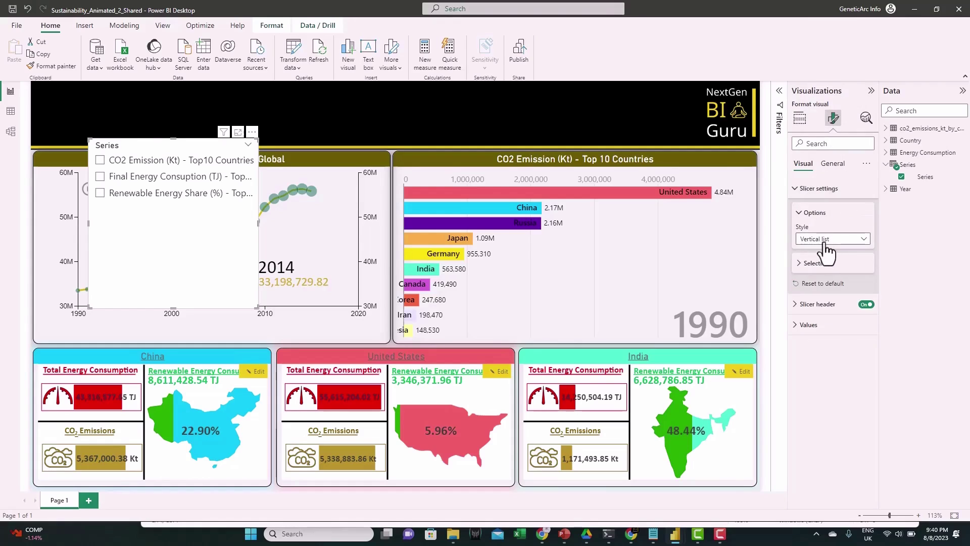
left_click(823, 240)
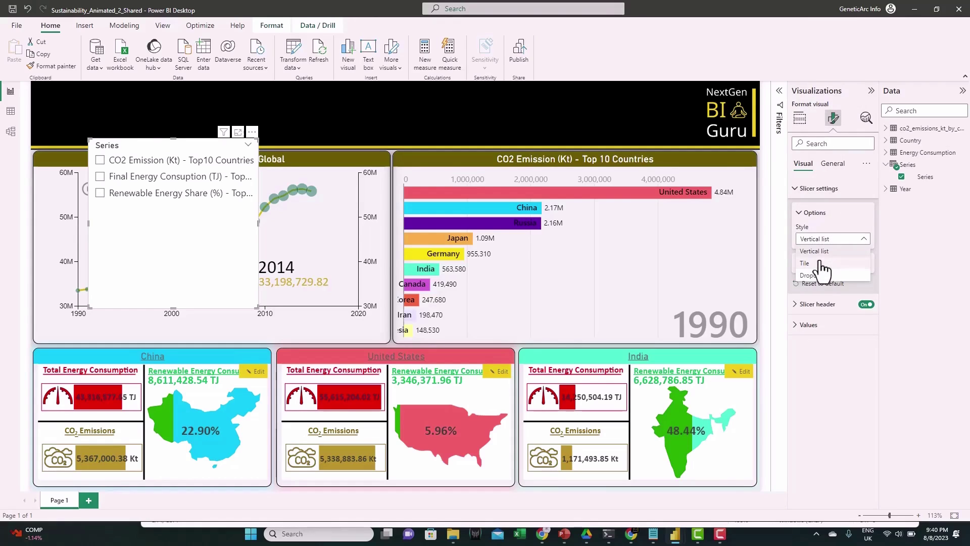
left_click(822, 277)
- Move the Series slicer into the black header banner and resize it to fill the space up to the logo
left_click_drag(130, 141, 74, 87)
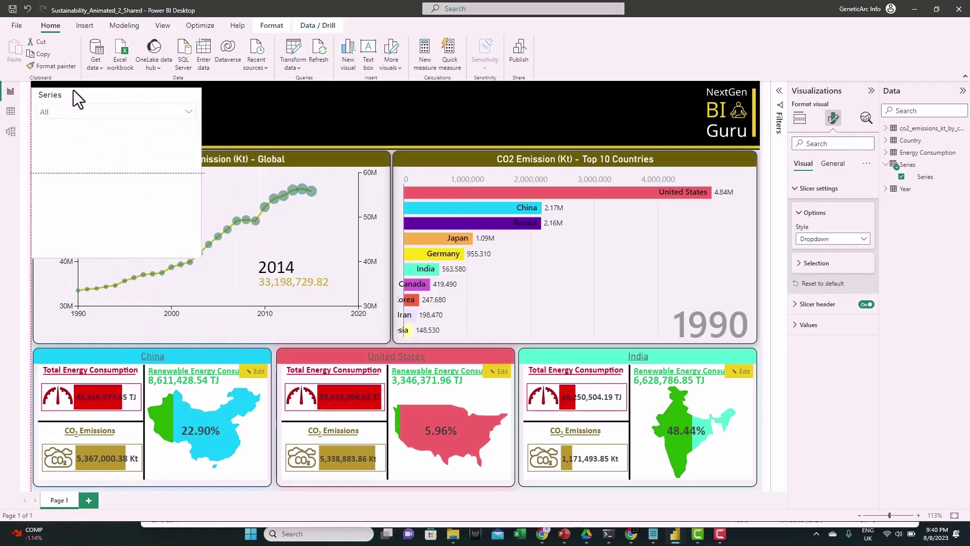
left_click_drag(200, 247, 672, 141)
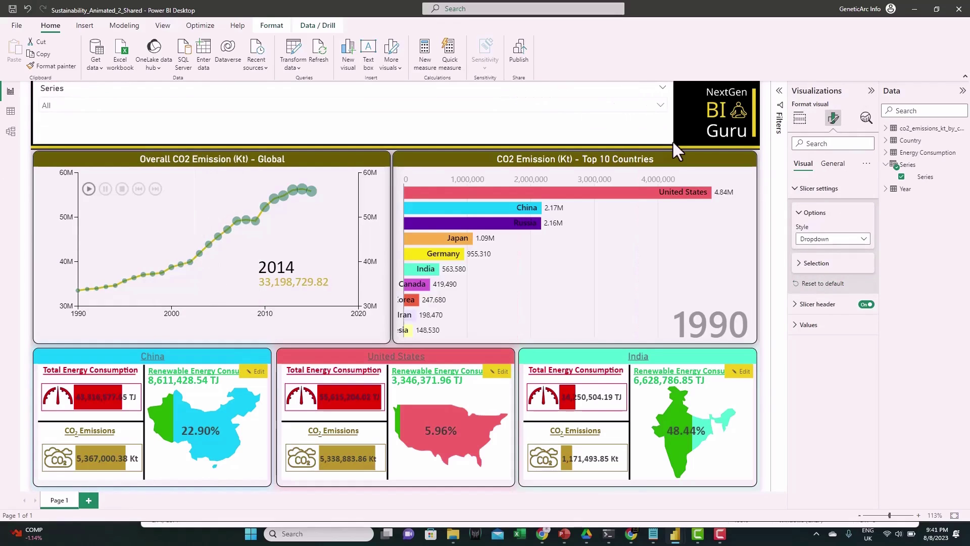
left_click_drag(352, 84, 352, 97)
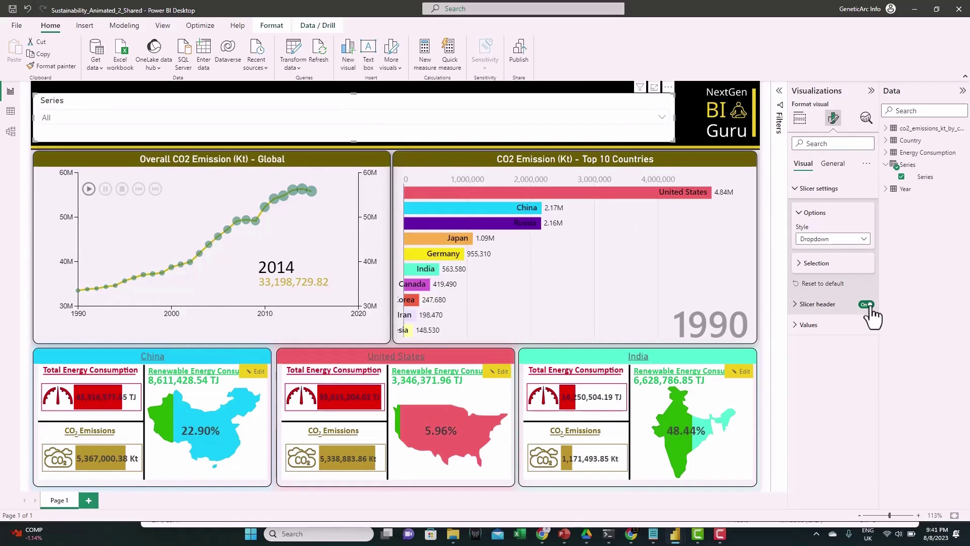
- Turn off the slicer header and format the slicer values with font size 30 in yellow
left_click(809, 325)
scroll(858, 385, "down", 1)
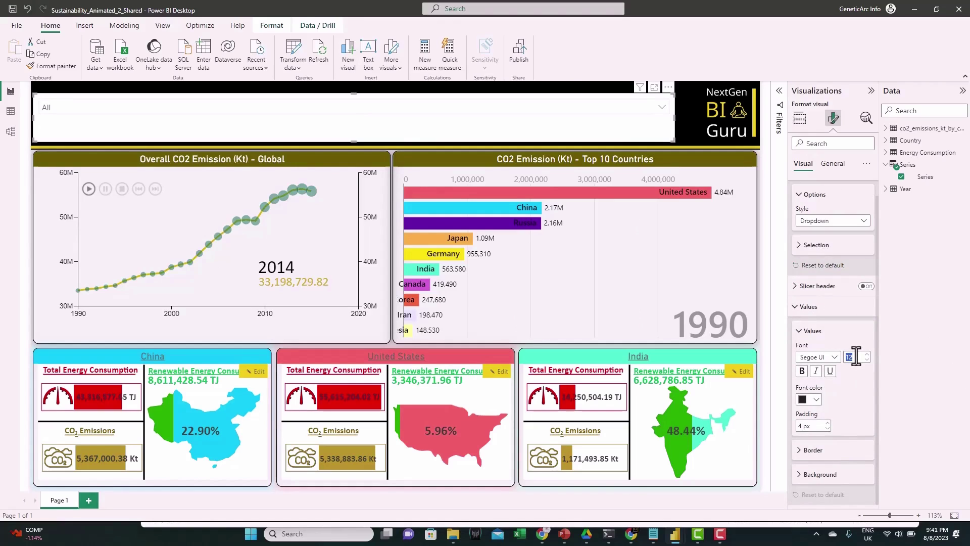
left_click(856, 357)
type("30")
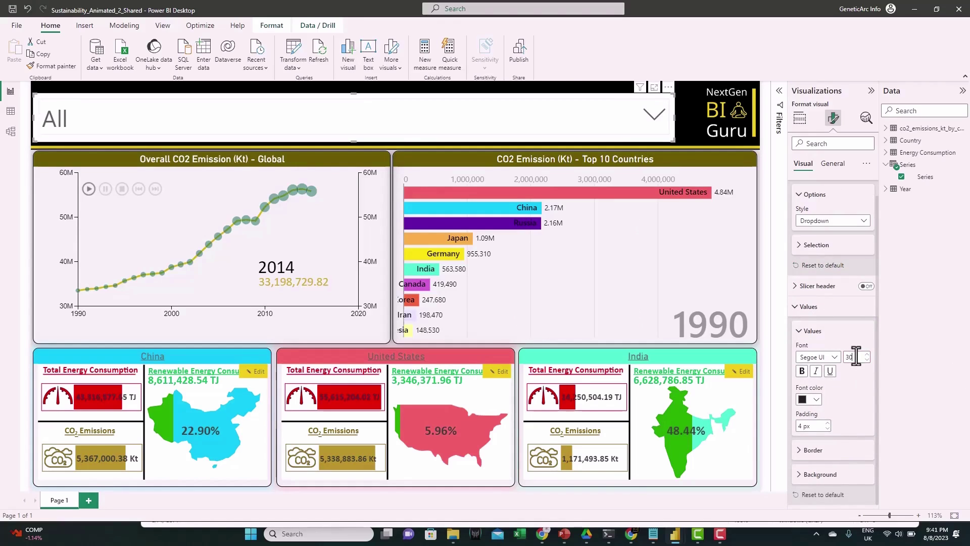
left_click(808, 399)
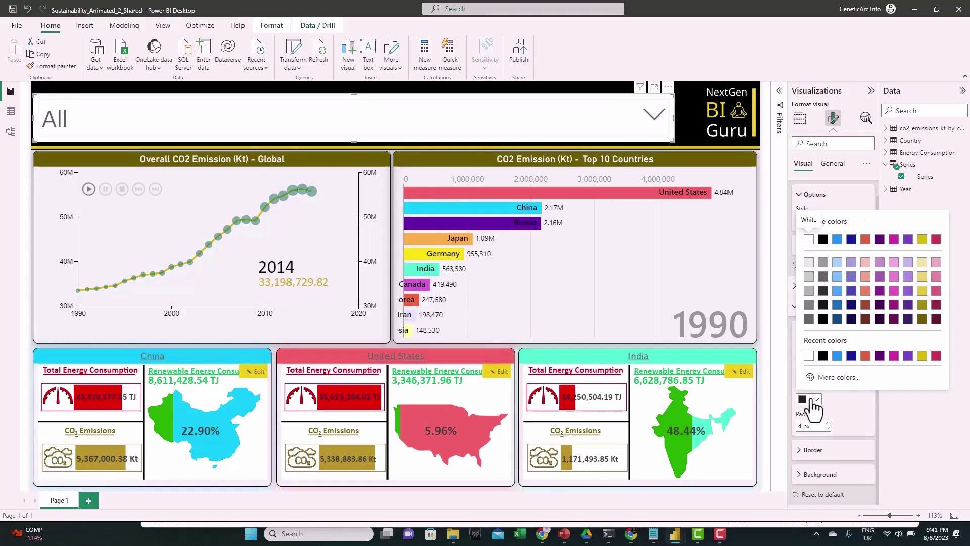
left_click(922, 289)
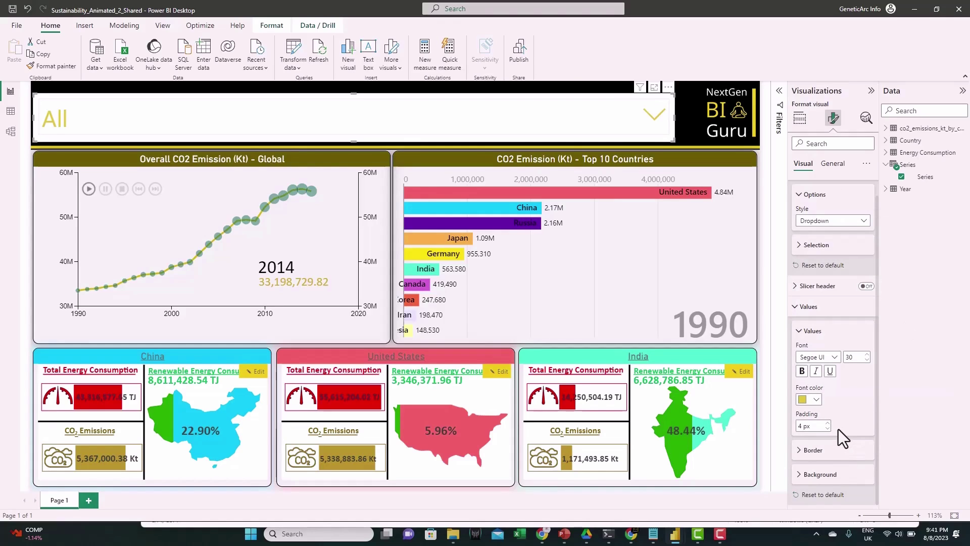
- Give the slicer values a top border with a line width of 3
left_click(829, 450)
scroll(829, 434, "down", 3)
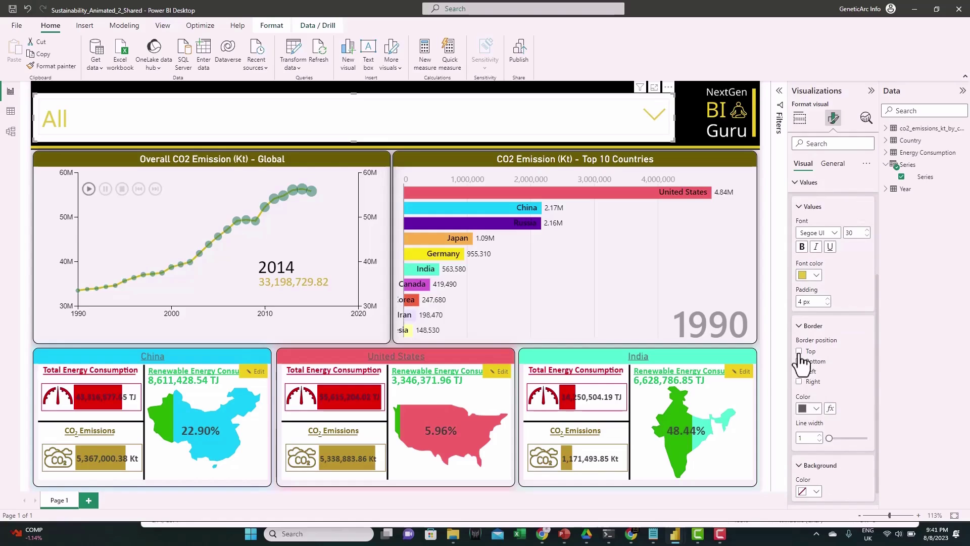
left_click(799, 352)
- Turn off the background effect of the Series slicer
left_click(833, 164)
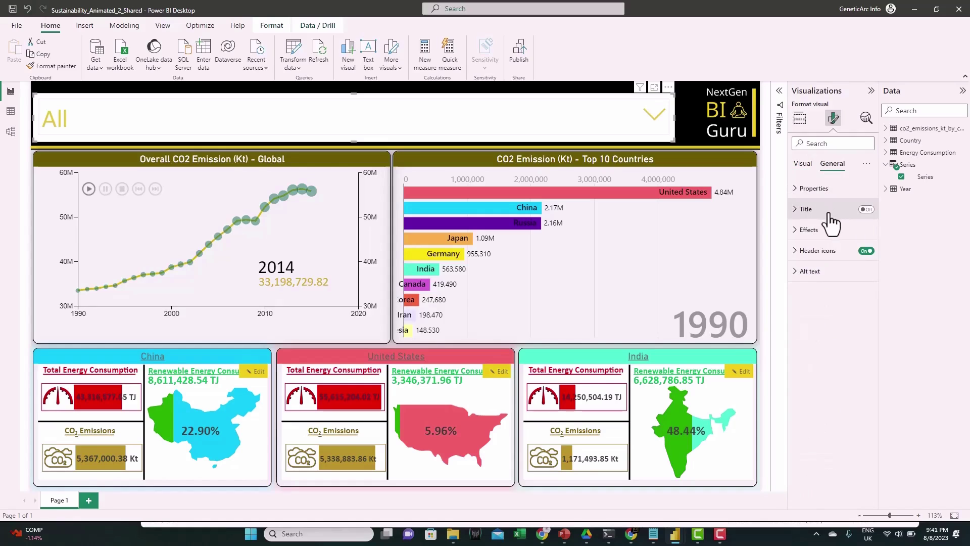
left_click(807, 229)
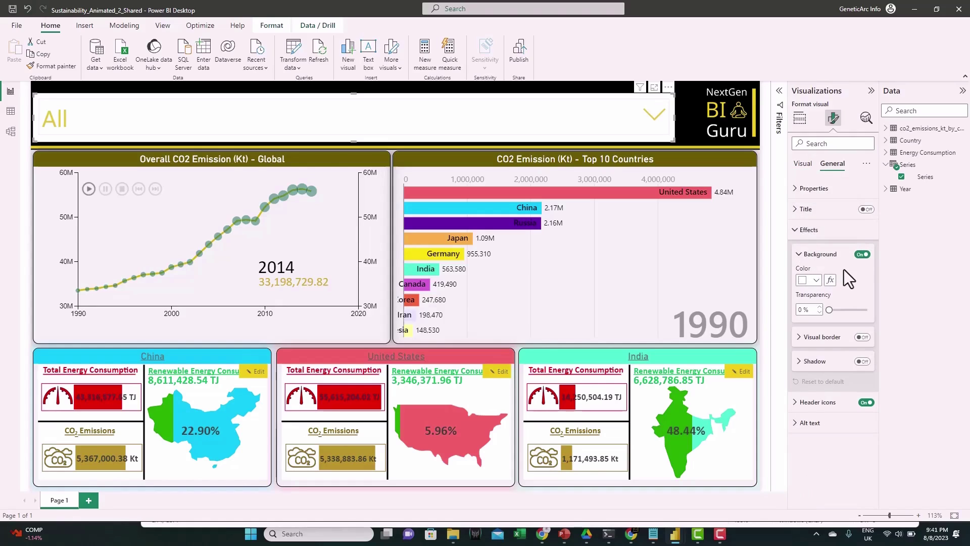
left_click(862, 254)
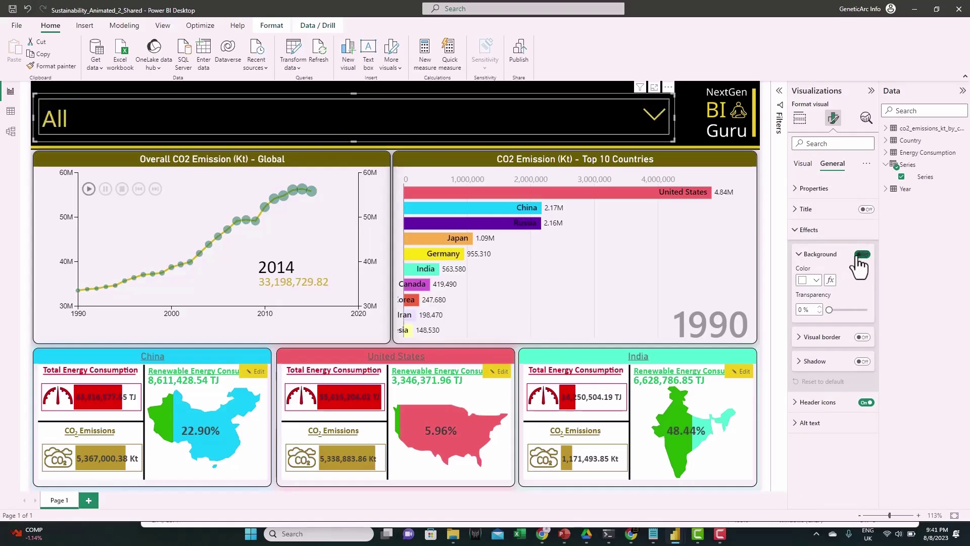
- Set the background color of the slicer values to black (#000000) and check the expanded dropdown list
left_click(656, 119)
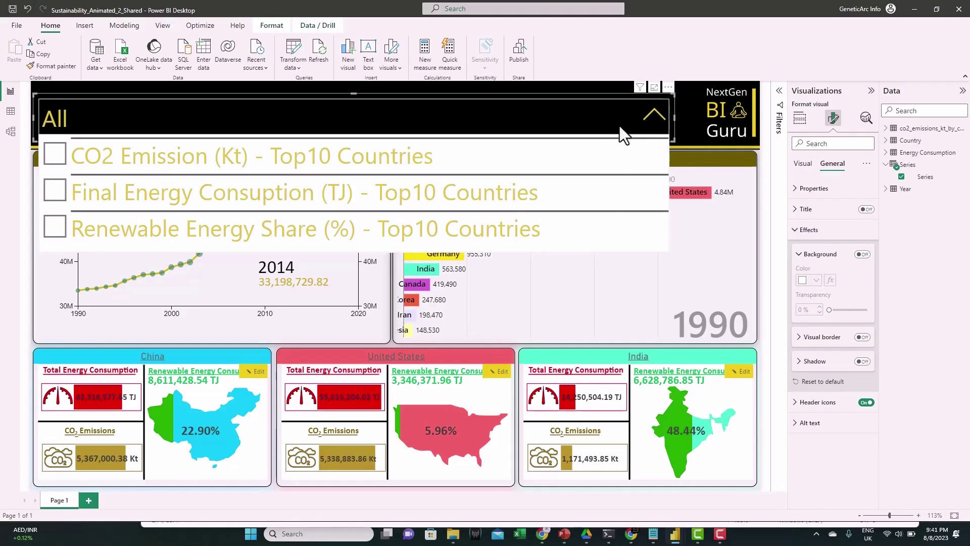
left_click(803, 165)
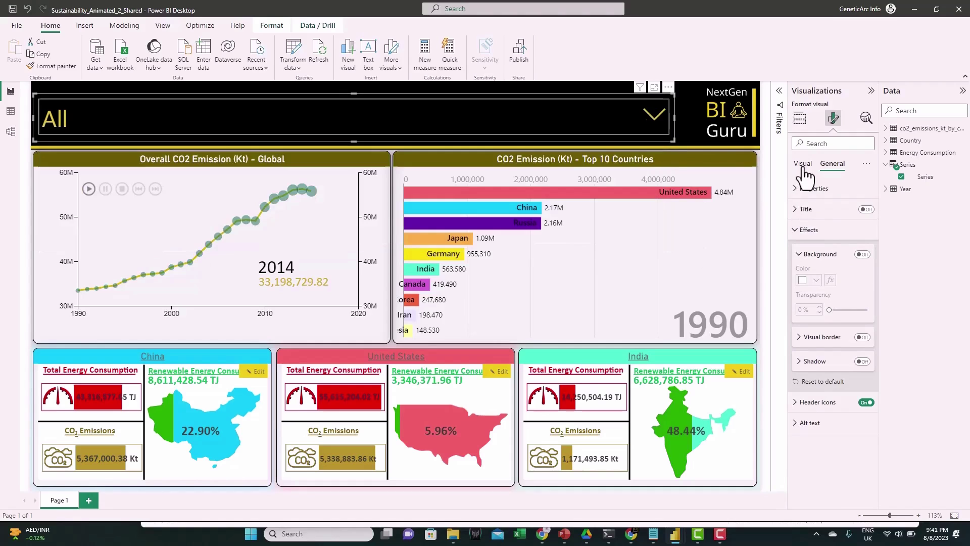
scroll(833, 407, "down", 5)
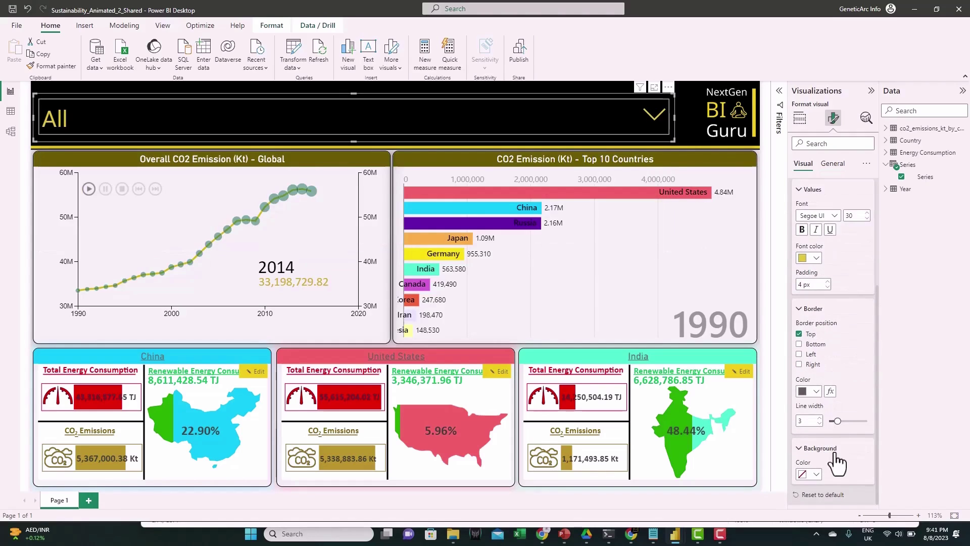
left_click(810, 474)
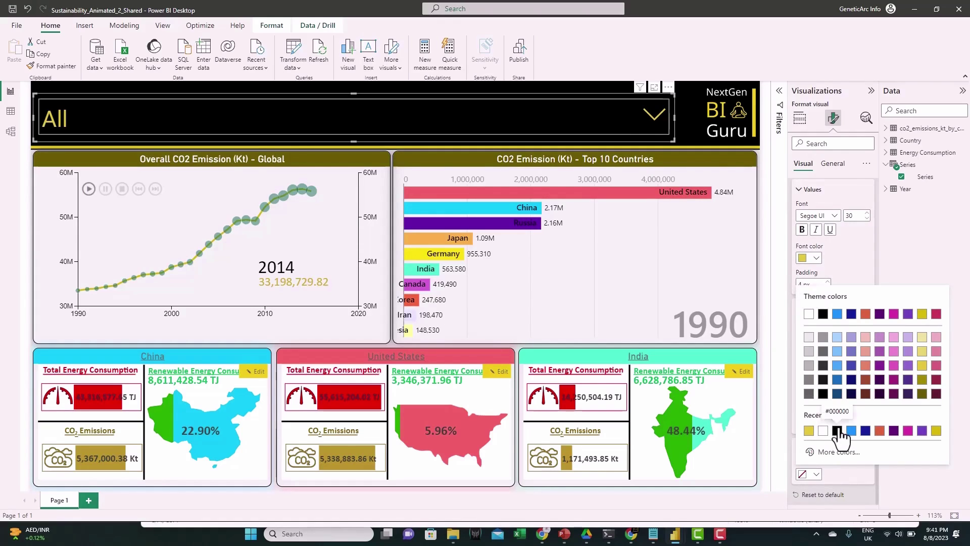
left_click(837, 429)
left_click(646, 117)
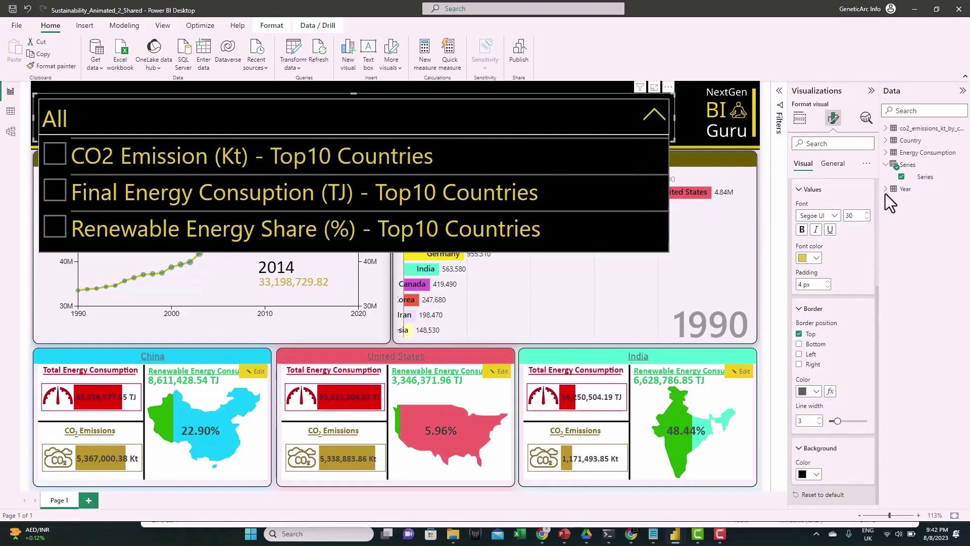
- Turn on single select for the Series slicer
scroll(843, 250, "up", 4)
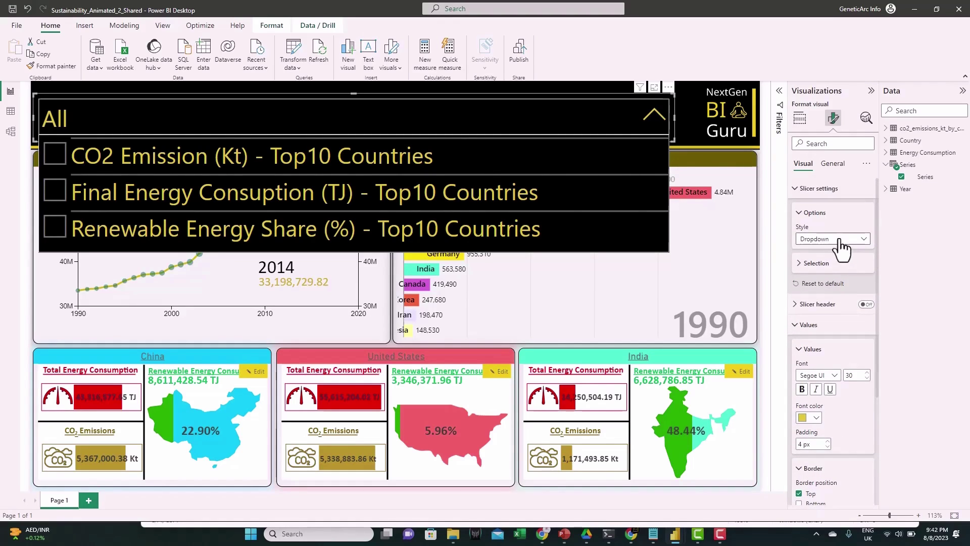
left_click(827, 265)
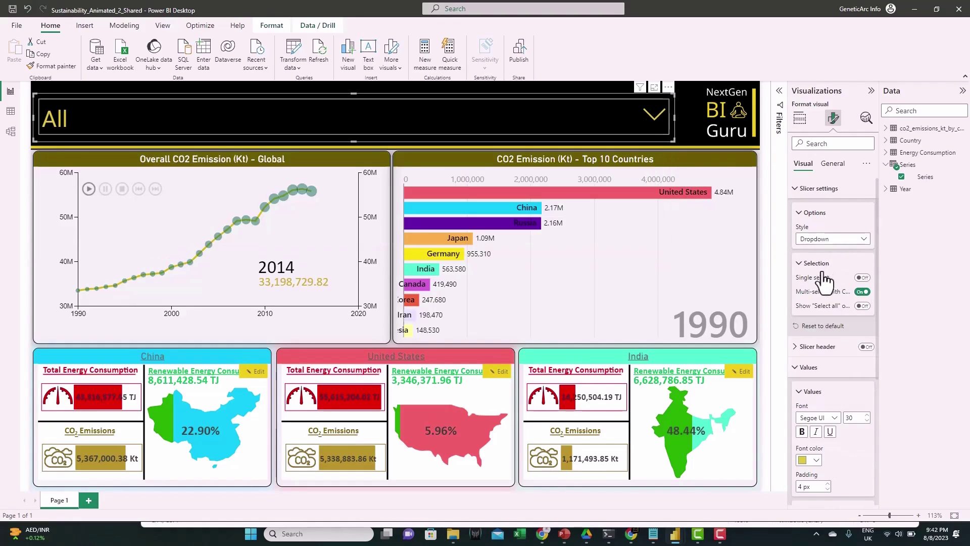
left_click(862, 278)
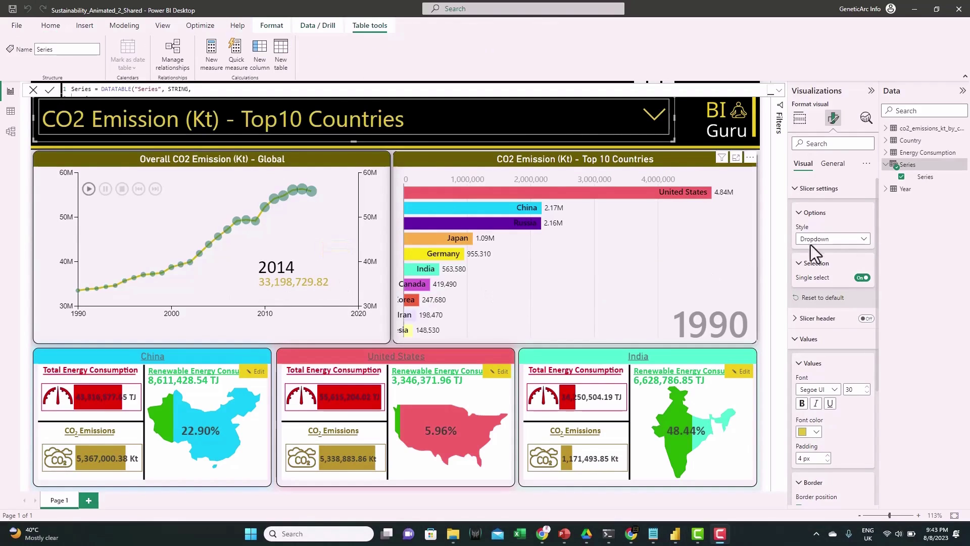
- Create a new measure named Series Value in the Series table
left_click(918, 168)
right_click(916, 167)
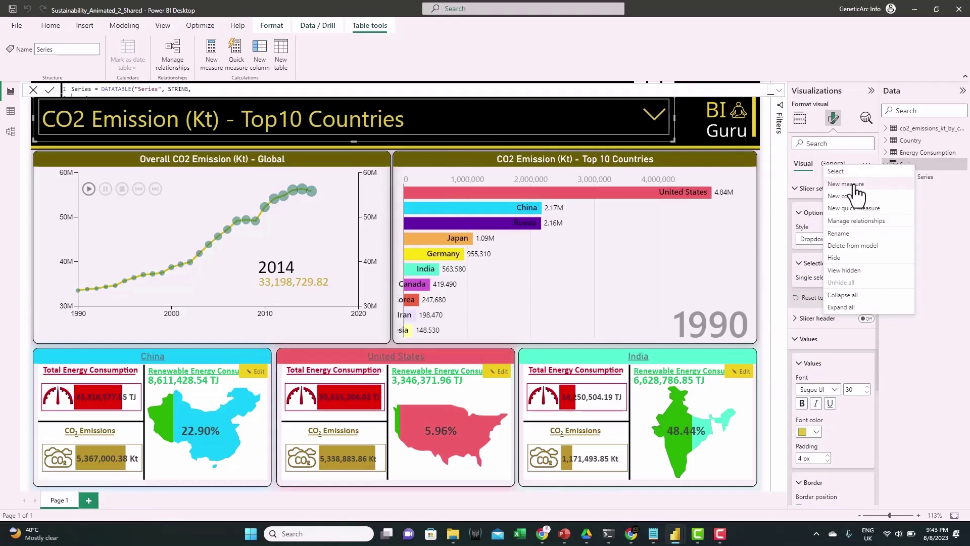
left_click(854, 184)
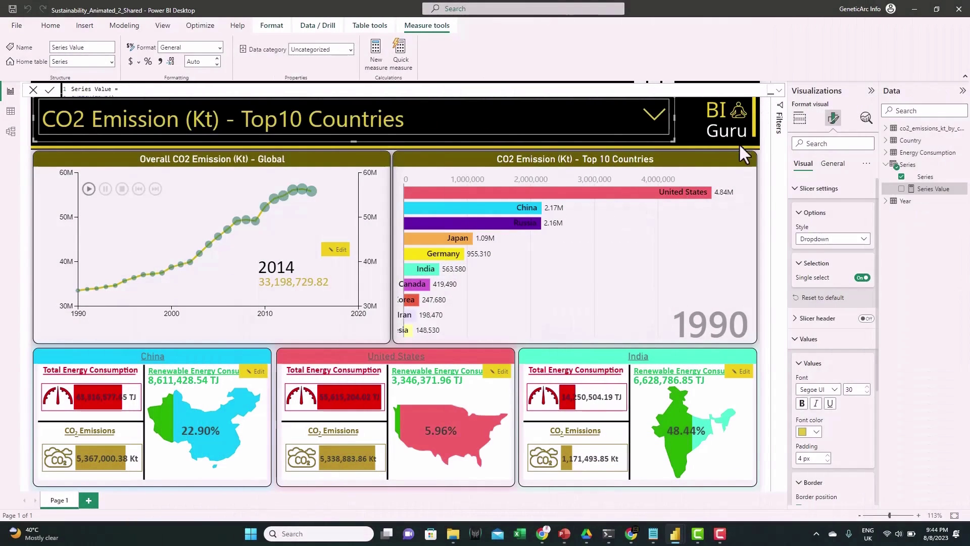
- Replace Sum of Emission with the Series Value measure as the value of the top 10 countries bar chart
left_click(756, 198)
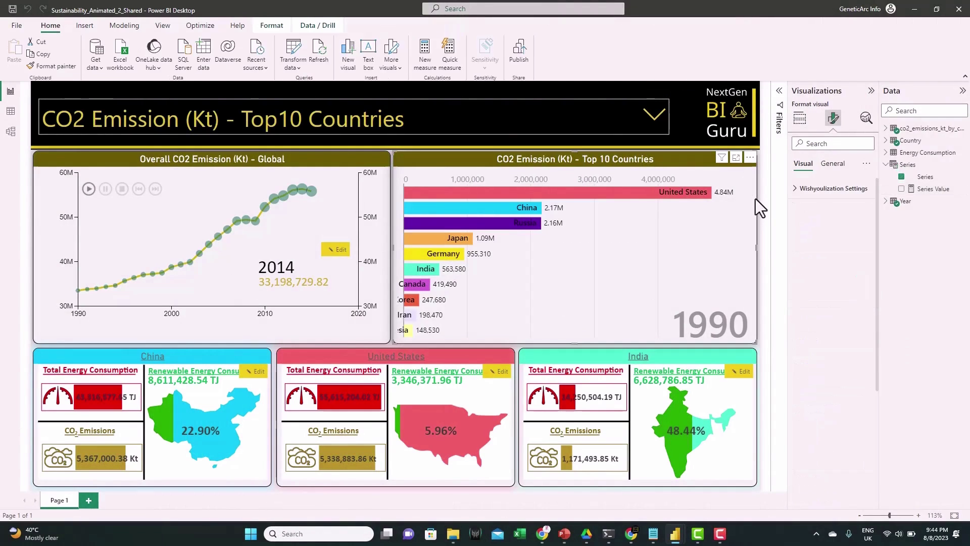
left_click(801, 118)
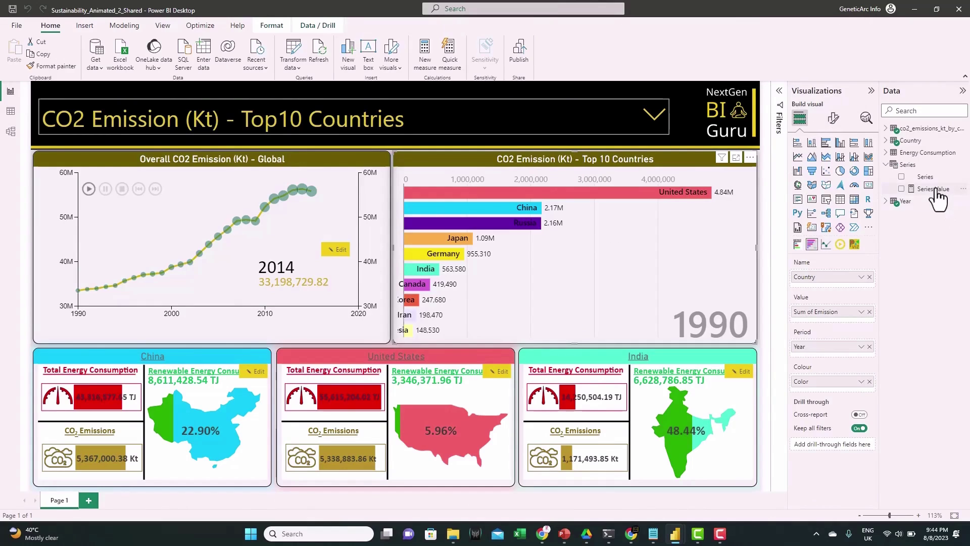
left_click_drag(934, 189, 869, 320)
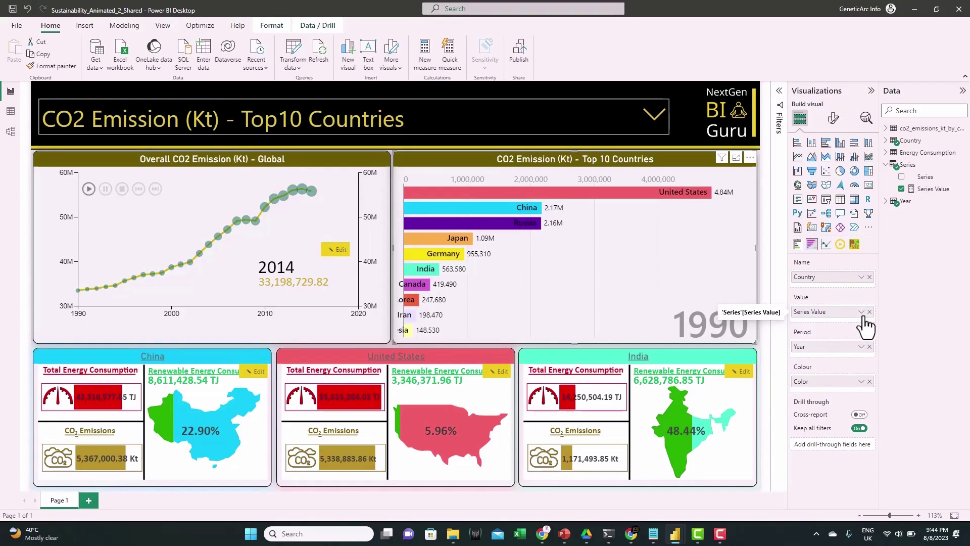
- Test the bar chart by switching the slicer to Final Energy Consuption (TJ) and Renewable Energy Share (%)
left_click(535, 120)
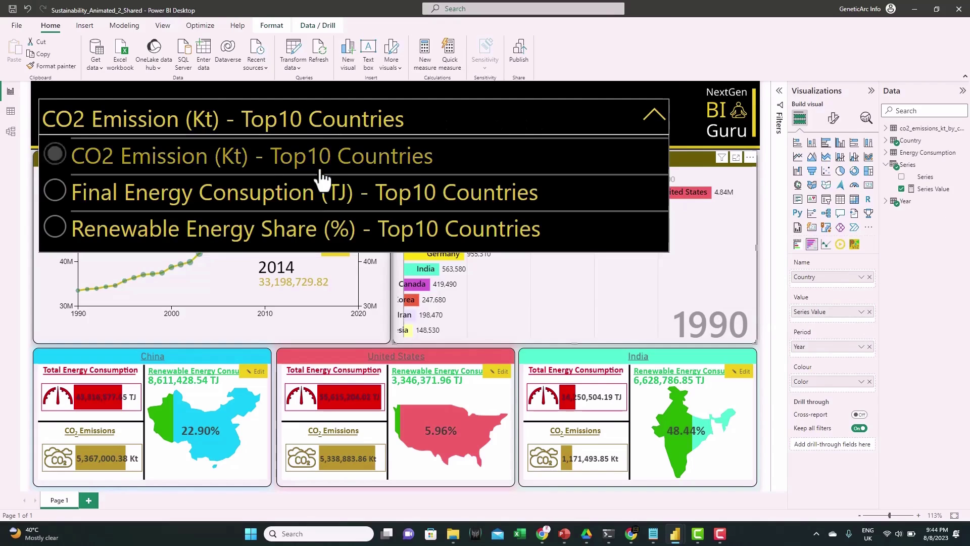
left_click(329, 194)
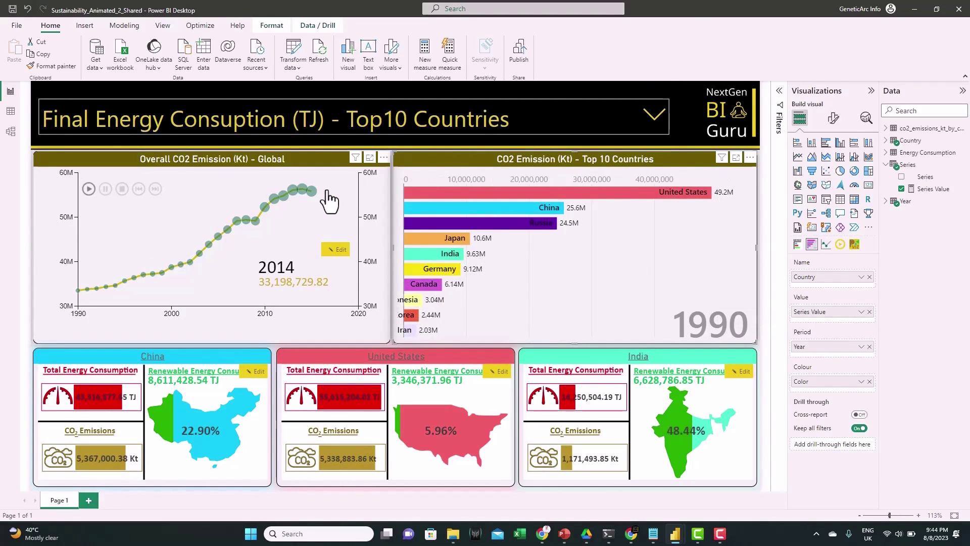
left_click(369, 121)
left_click(291, 236)
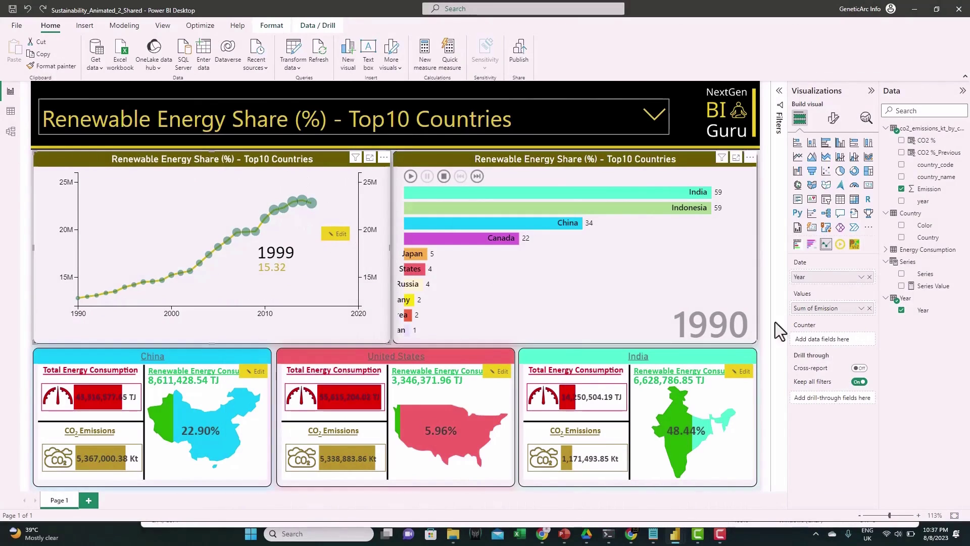
- Set Series Value as the line chart's values and test it with the Final Energy Consuption (TJ) series
left_click_drag(933, 285, 848, 309)
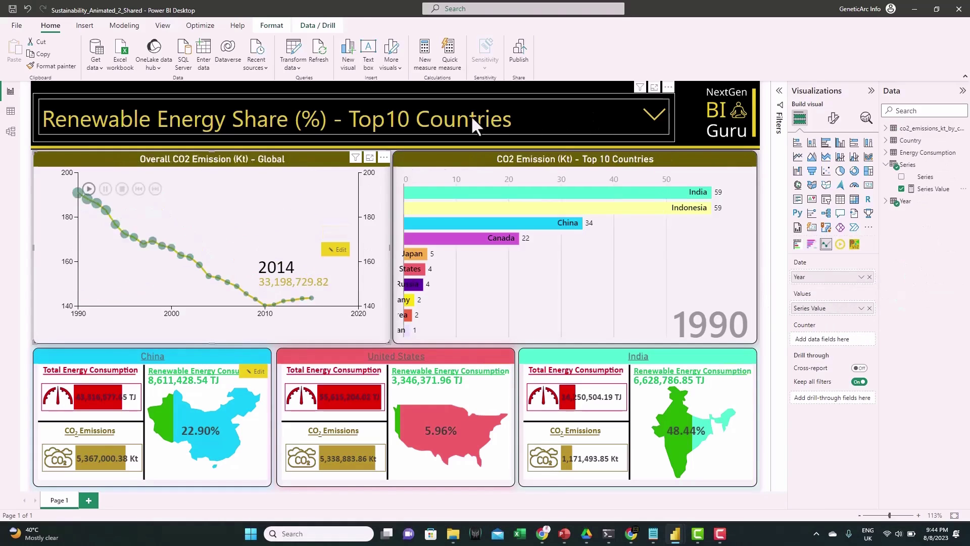
left_click(472, 119)
left_click(437, 195)
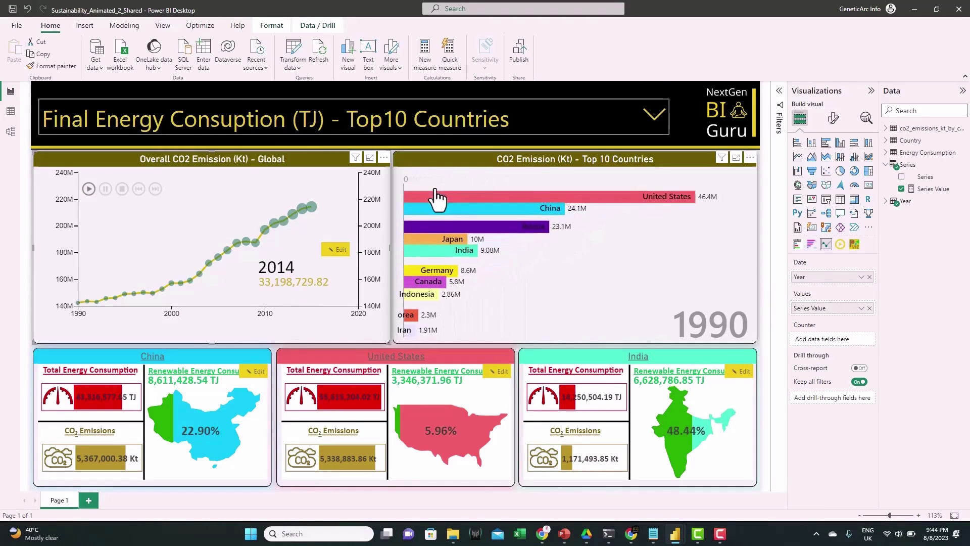
left_click(89, 189)
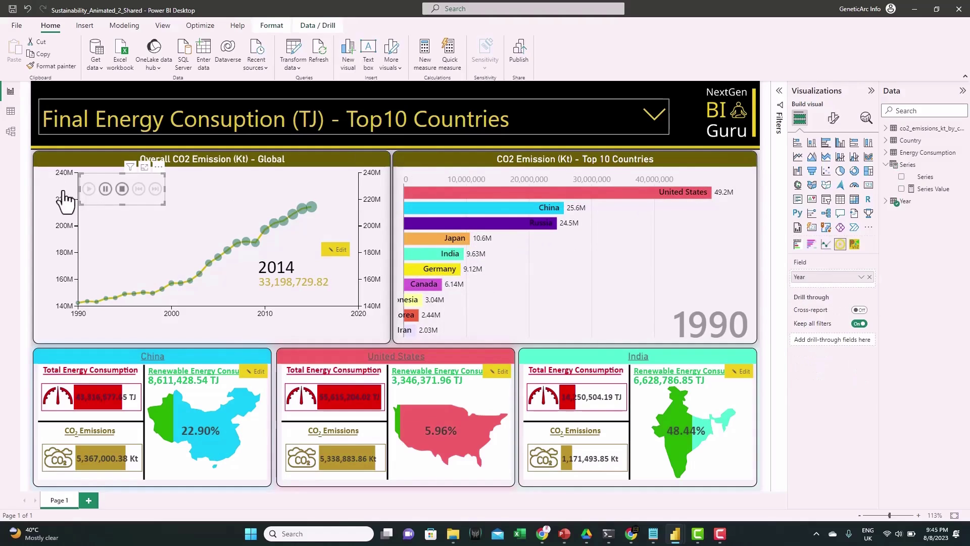
left_click(26, 202)
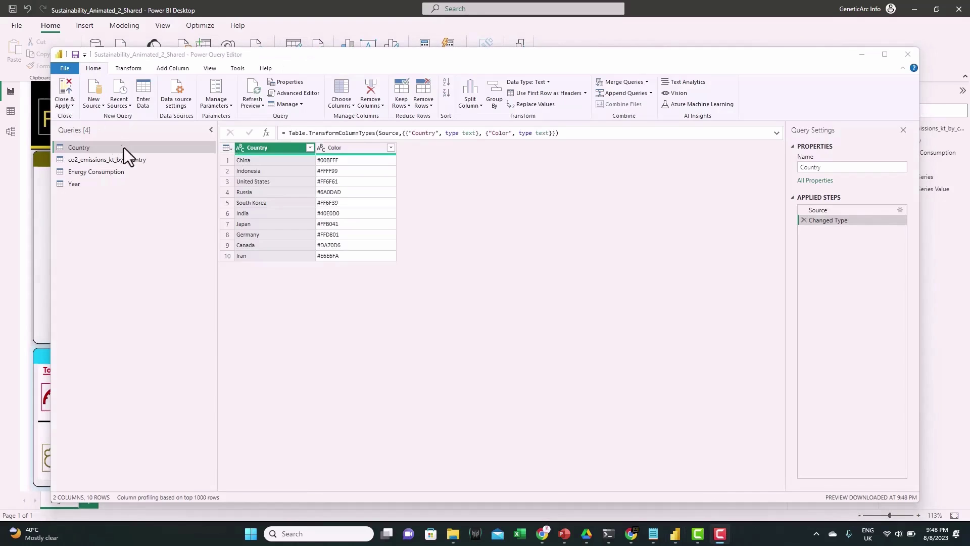
- Exclude World from the country_name filter of the co2_emissions_kt_by_country query and apply the changes to the model
left_click(129, 159)
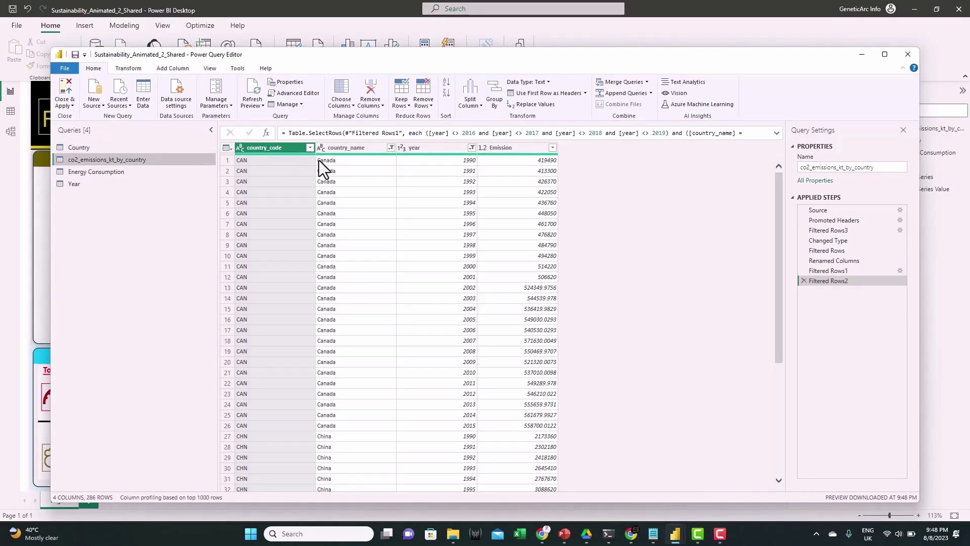
left_click(391, 147)
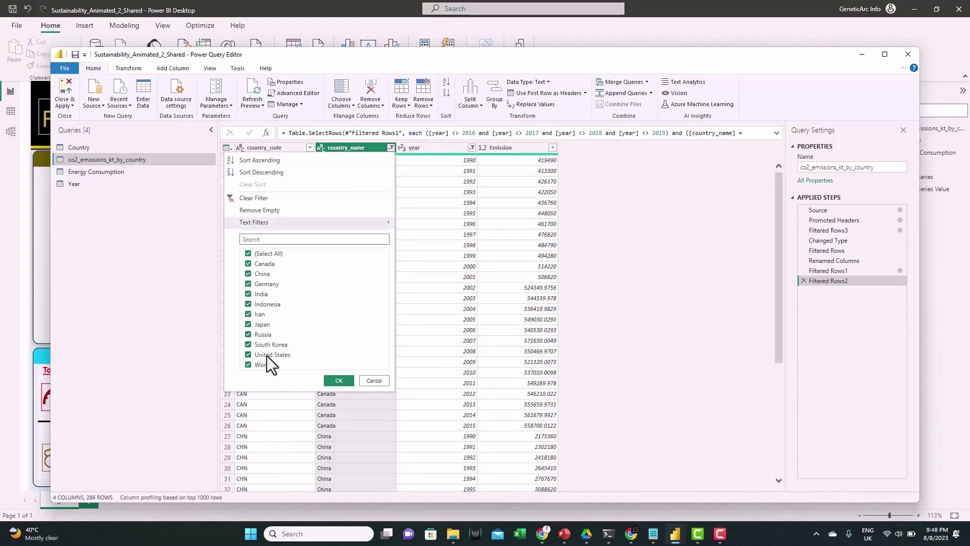
left_click(249, 365)
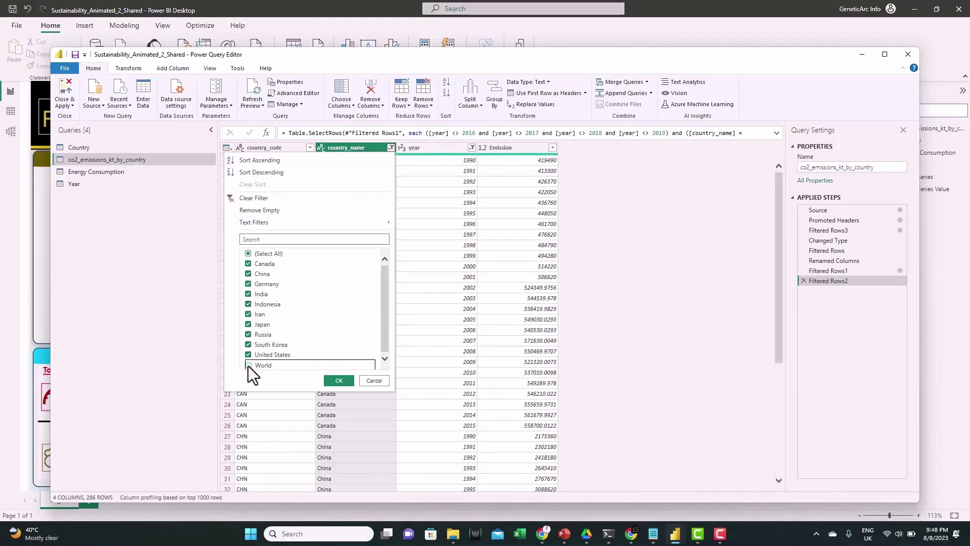
left_click(337, 380)
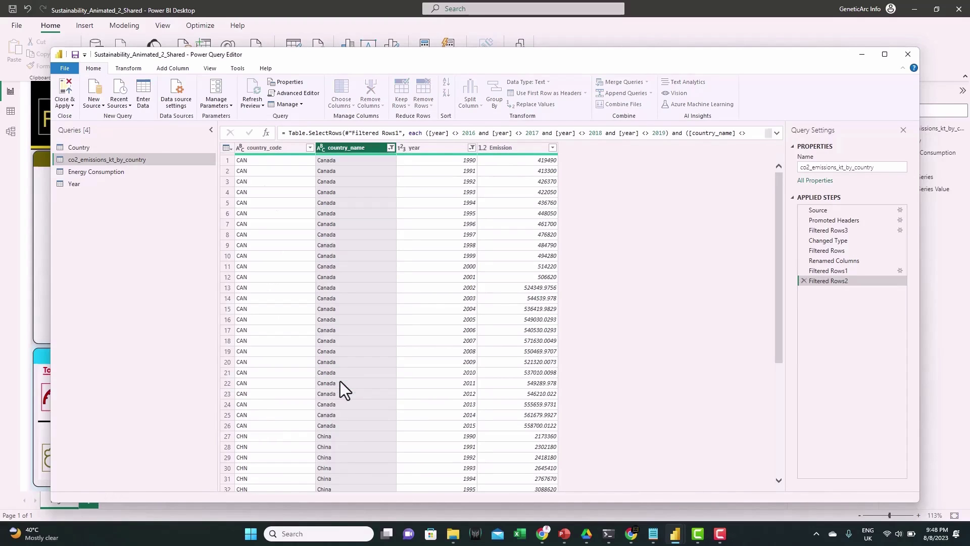
left_click(68, 90)
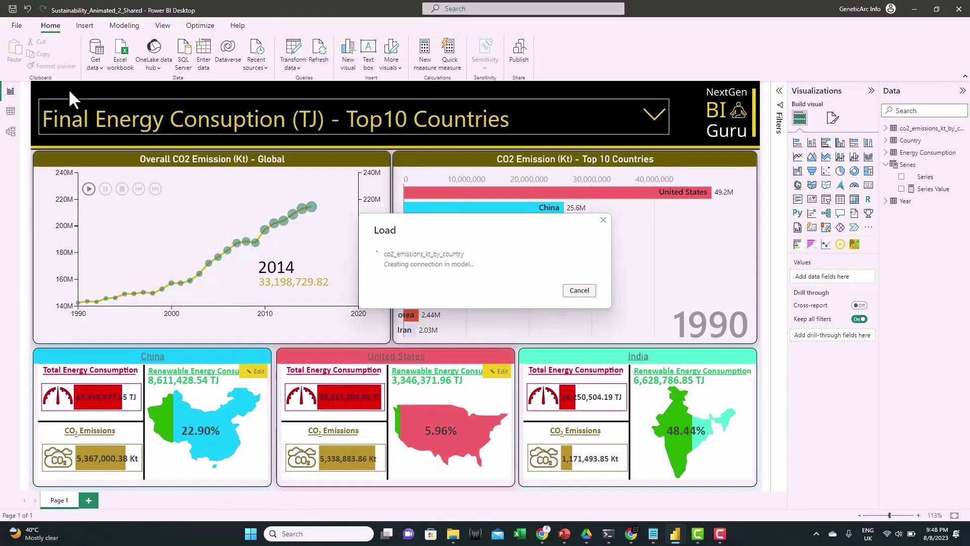
- Base the global line chart's title text on the Series field from the Series table, using field value formatting
left_click(111, 162)
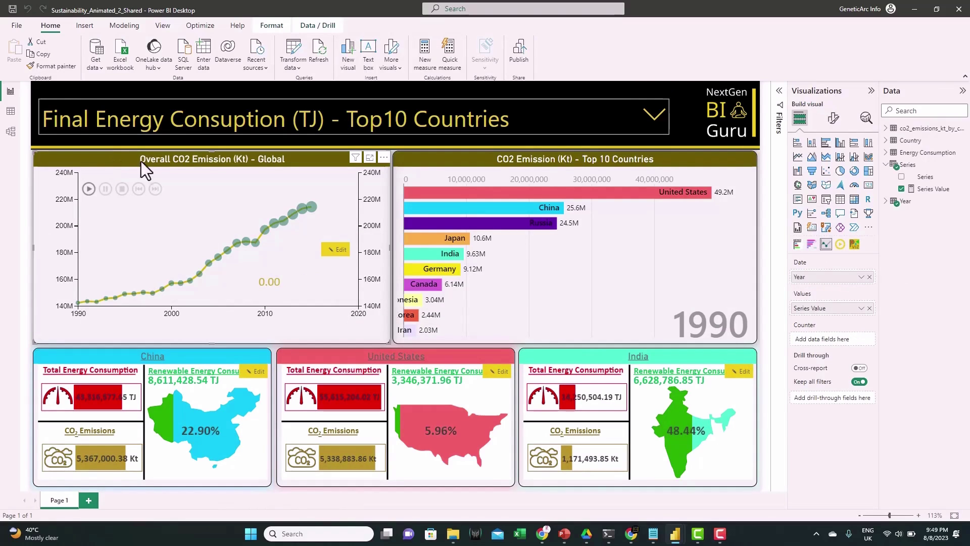
left_click(834, 119)
left_click(833, 163)
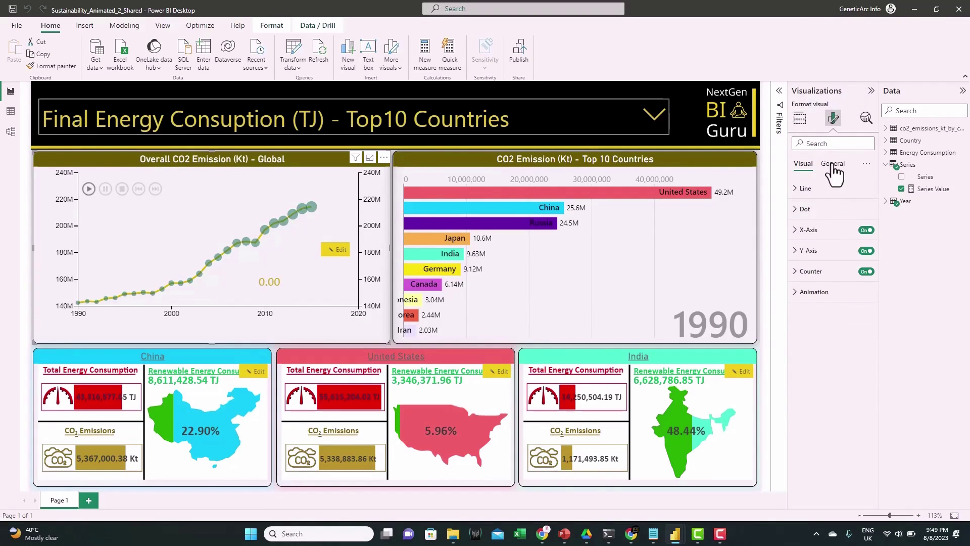
left_click(807, 209)
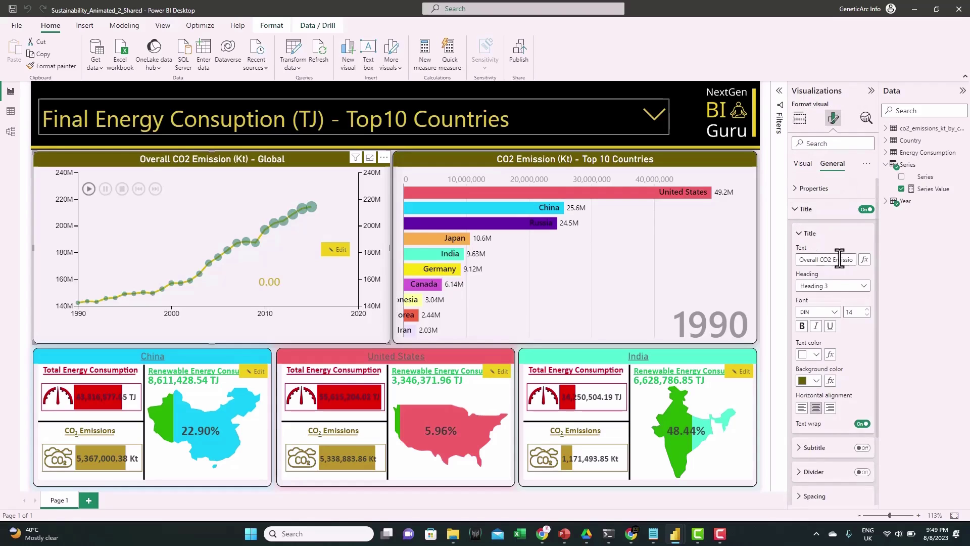
left_click(865, 259)
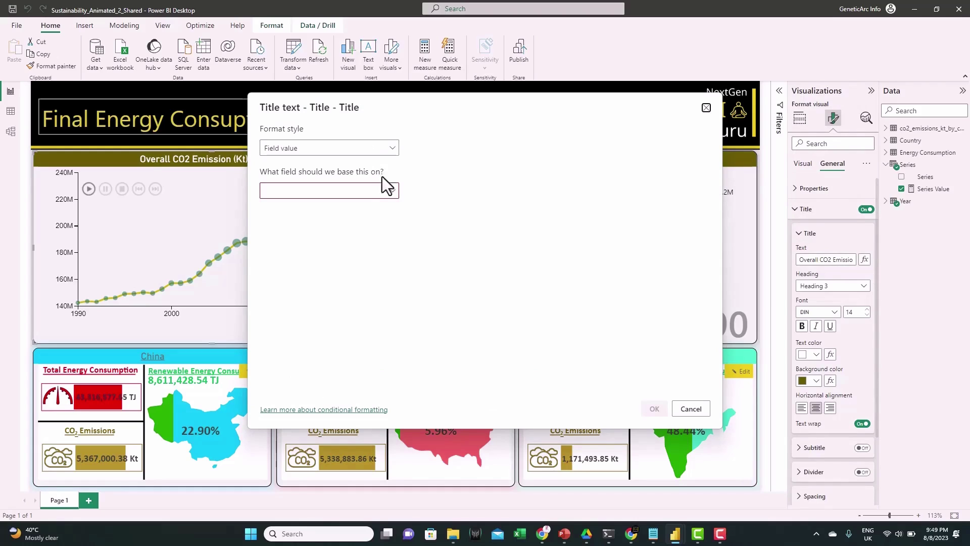
left_click(392, 195)
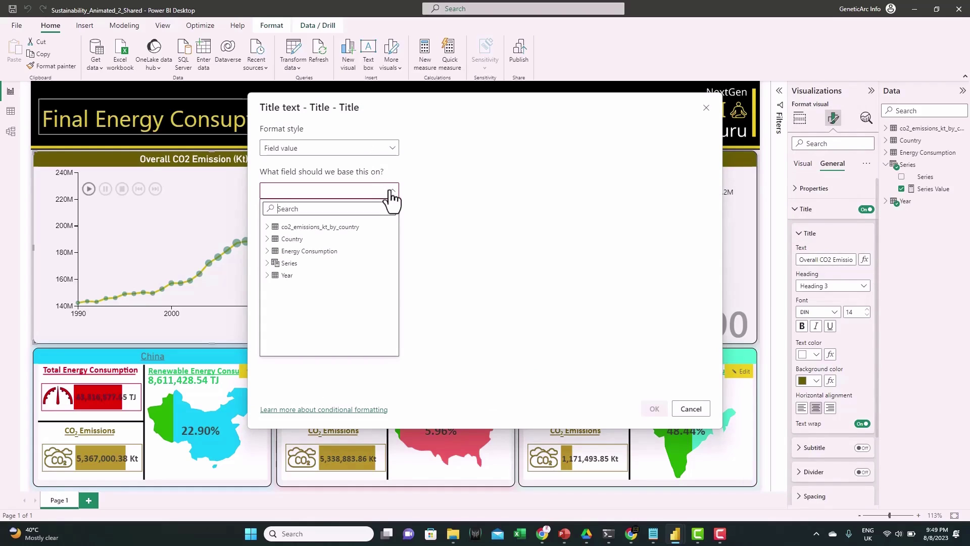
left_click(268, 263)
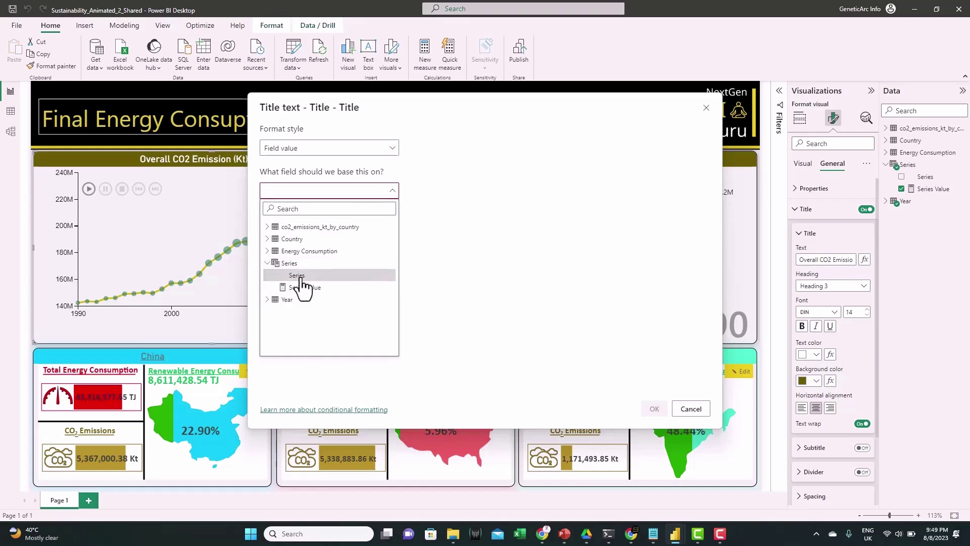
left_click(292, 276)
left_click(658, 409)
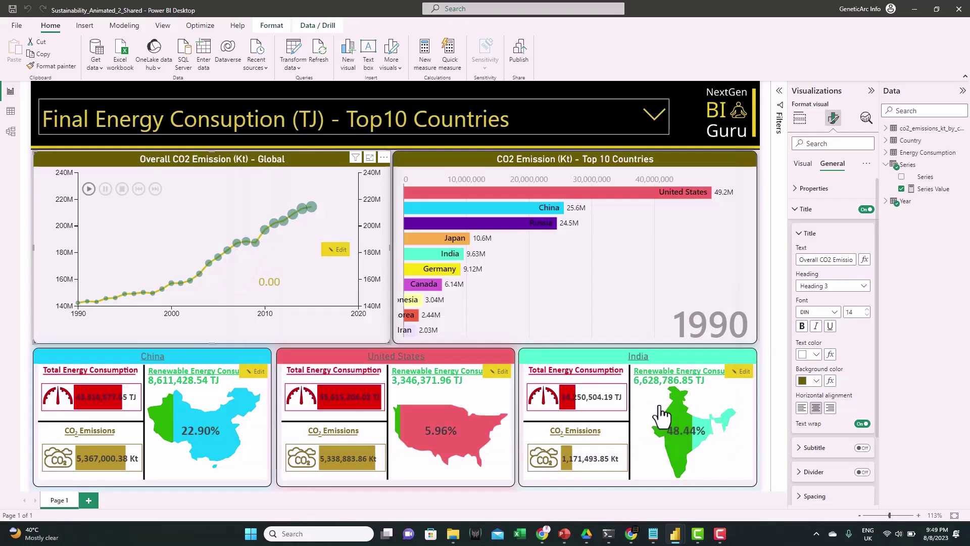
- Base the bar chart's title text on the Series field as well and switch the slicer to CO2 Emission (Kt) - Top10 Countries
left_click(480, 160)
left_click(864, 259)
left_click(392, 191)
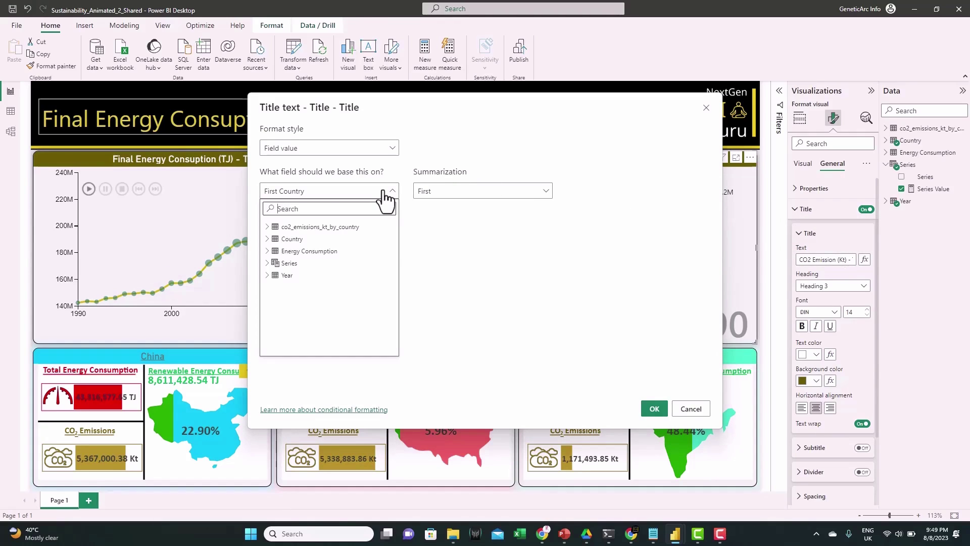
left_click(291, 276)
left_click(655, 409)
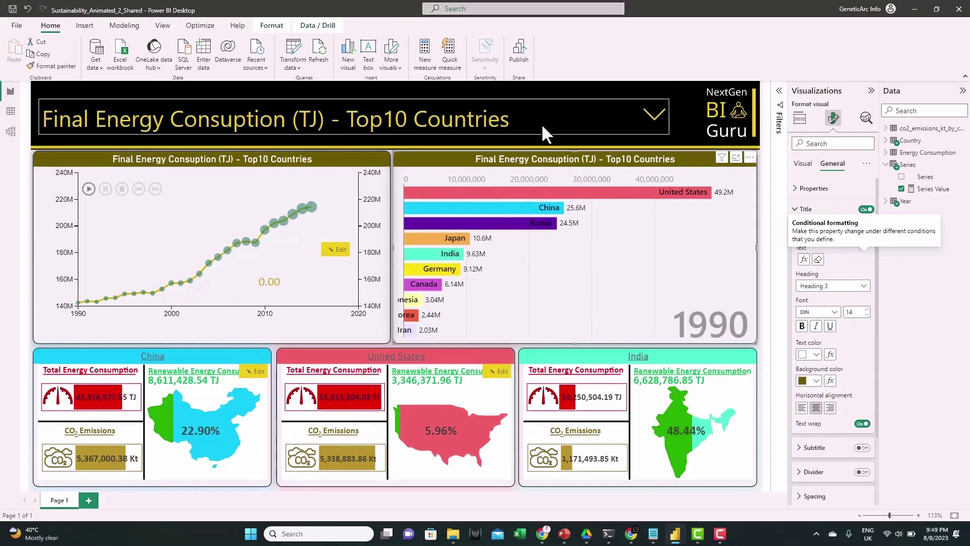
left_click(651, 113)
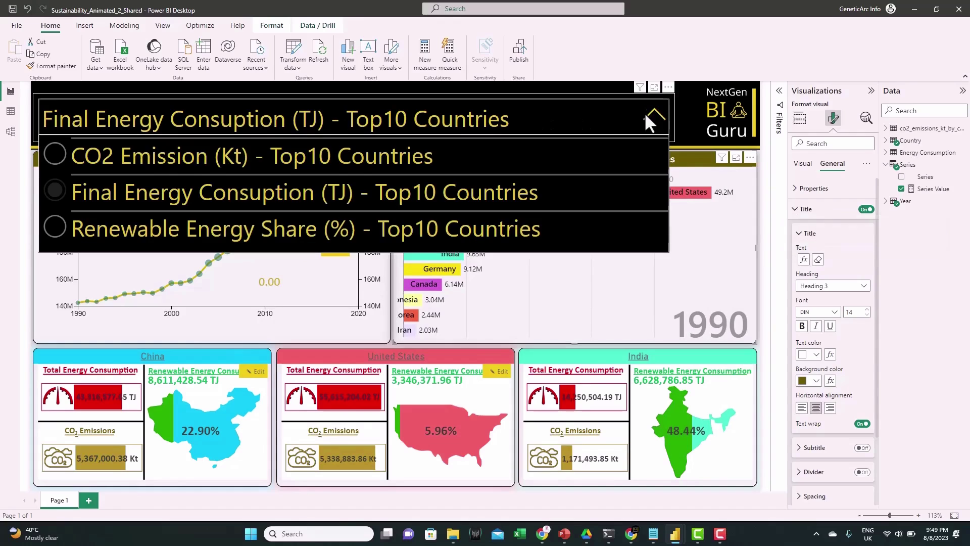
left_click(176, 168)
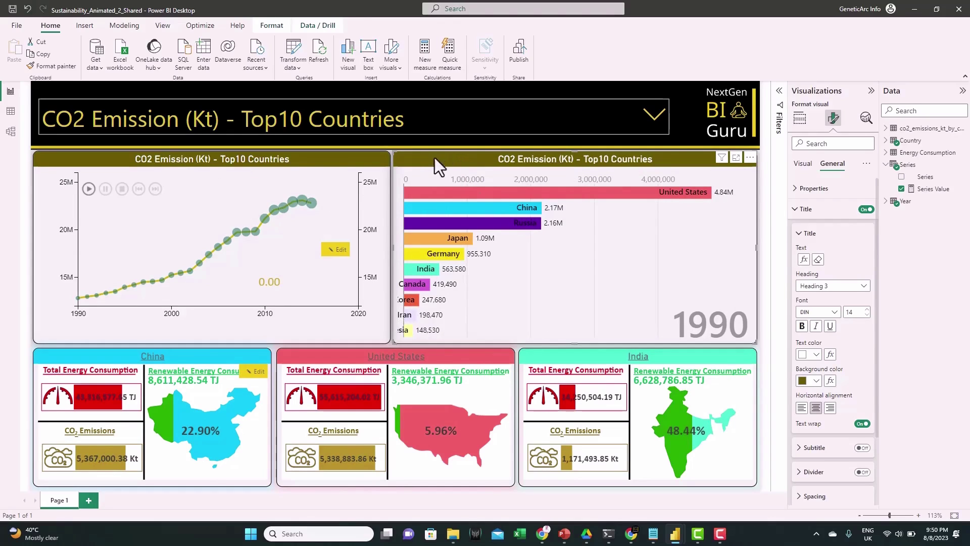
- Hide the grid of the top 10 countries bar chart
left_click(801, 164)
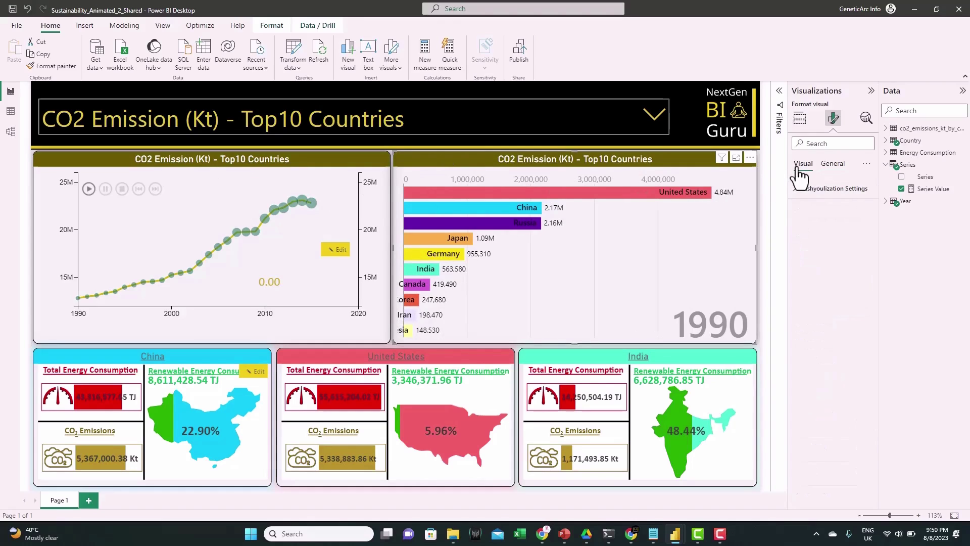
left_click(800, 188)
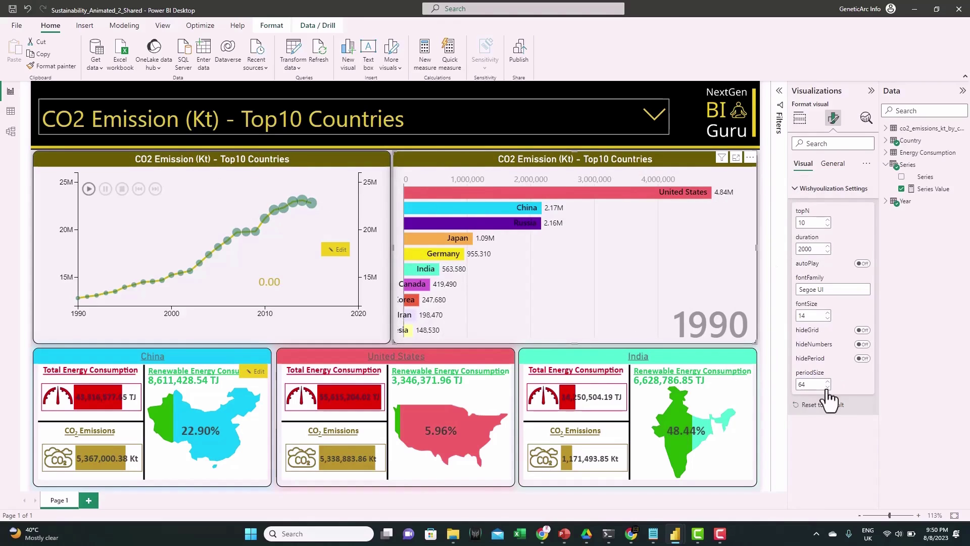
left_click(862, 331)
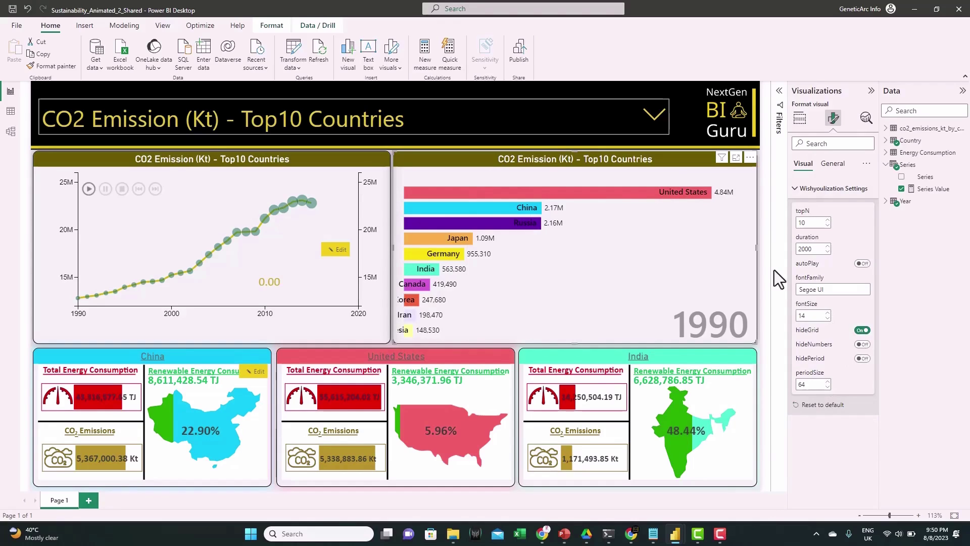
- Switch the header slicer to Final Energy Consuption (TJ) - Top10 Countries to check the charts
left_click(447, 122)
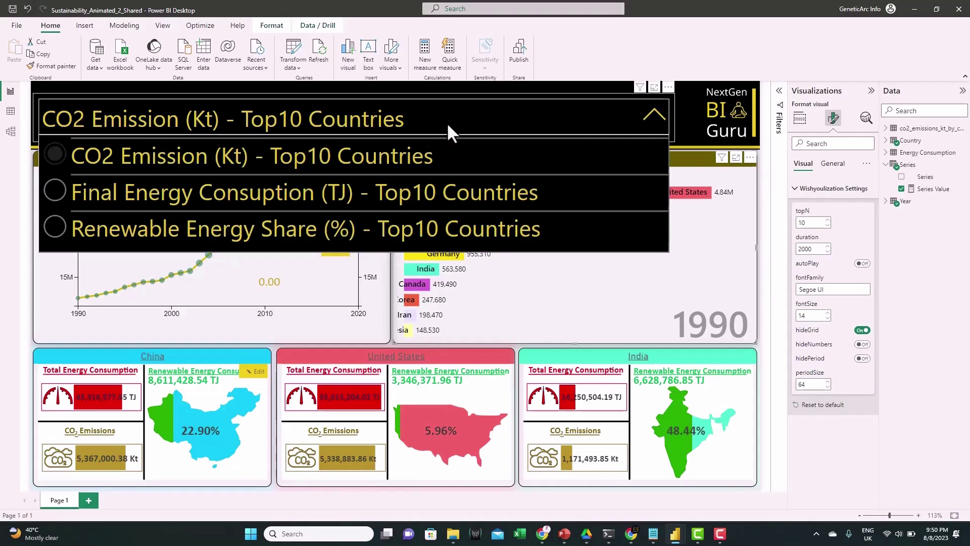
left_click(292, 198)
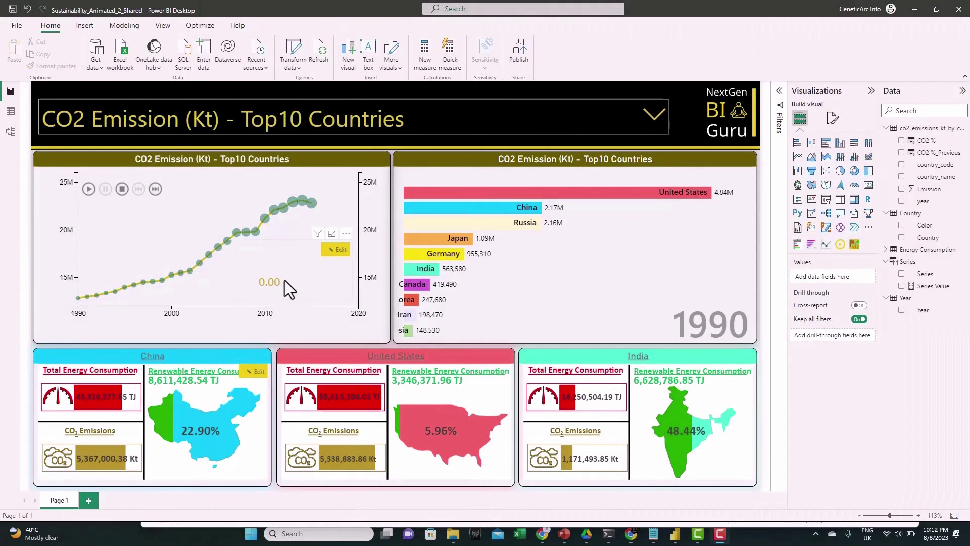
- Replace Sum of Emission with Series Value as the value field of the small year-and-value visual overlaid on the line chart
left_click(277, 258)
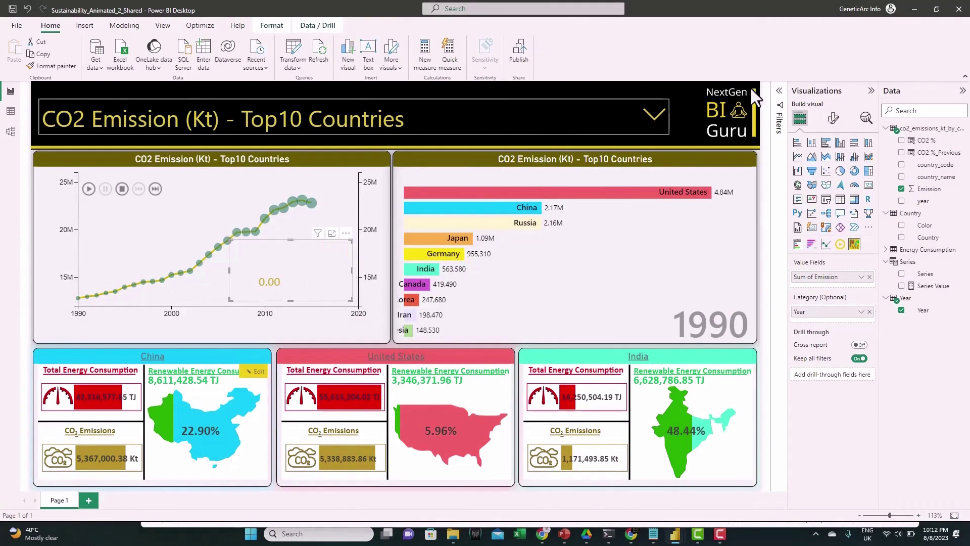
left_click(780, 92)
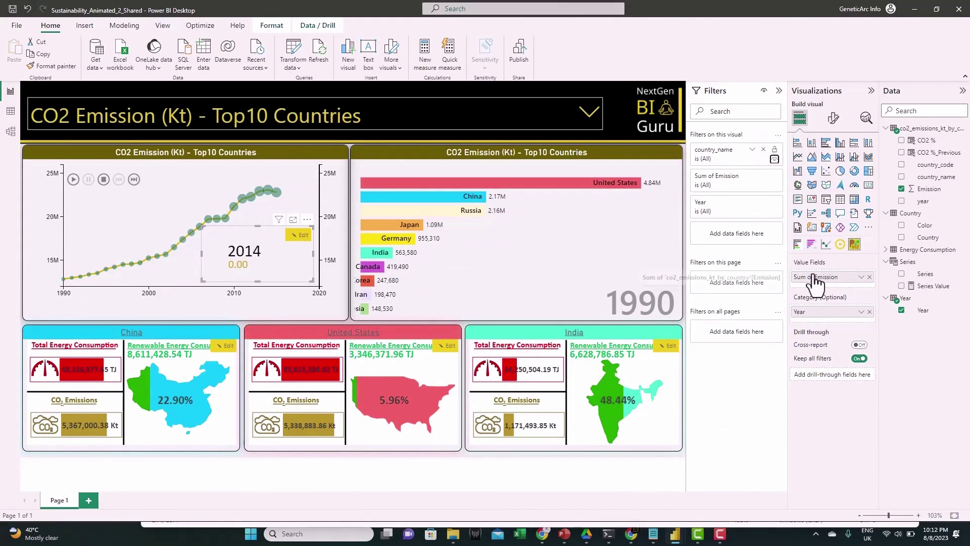
left_click_drag(934, 292, 837, 285)
left_click(870, 277)
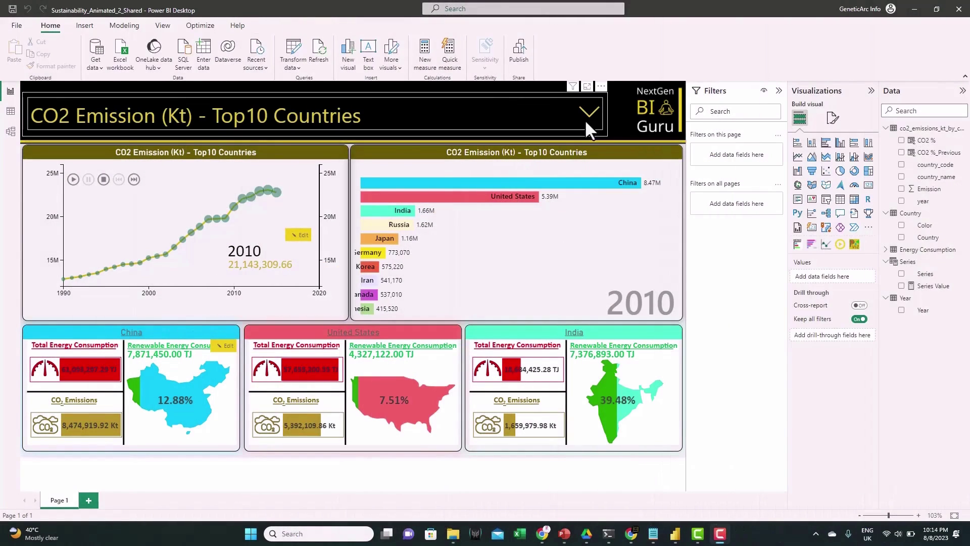
- Switch the header slicer to Renewable Energy Share (%) - Top10 Countries to check the overlaid value visual
left_click(587, 112)
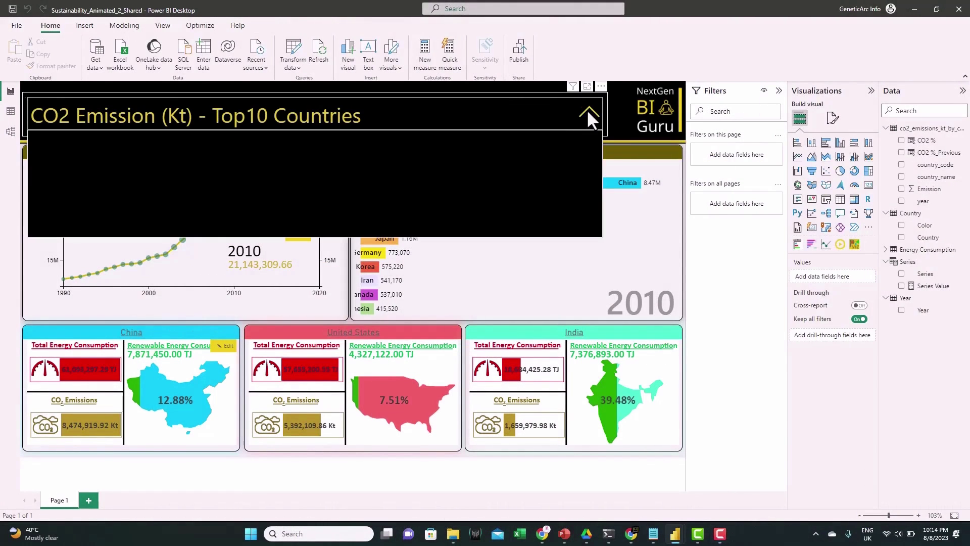
left_click(171, 221)
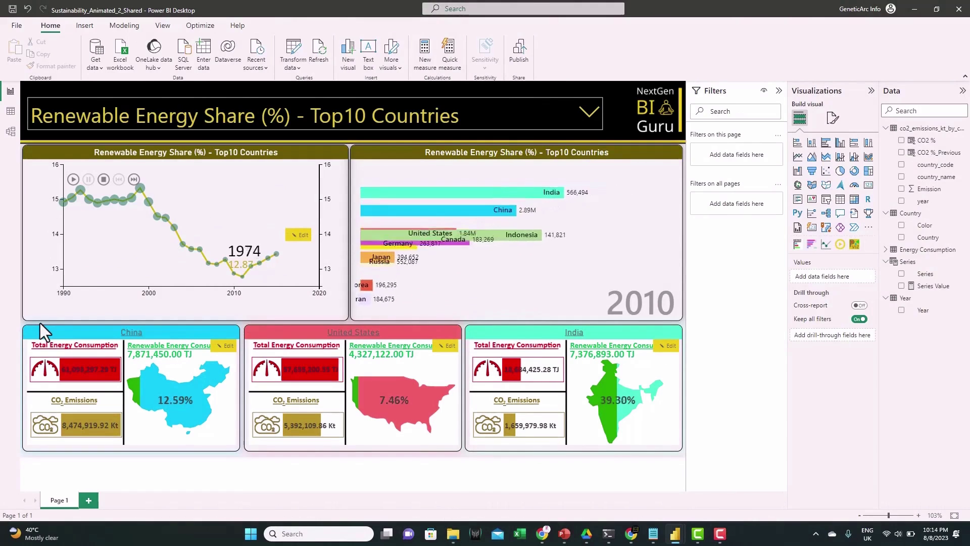
- Set the vertical position of the year-and-value visual over the line chart to 250
left_click(264, 242)
left_click(833, 118)
left_click(832, 164)
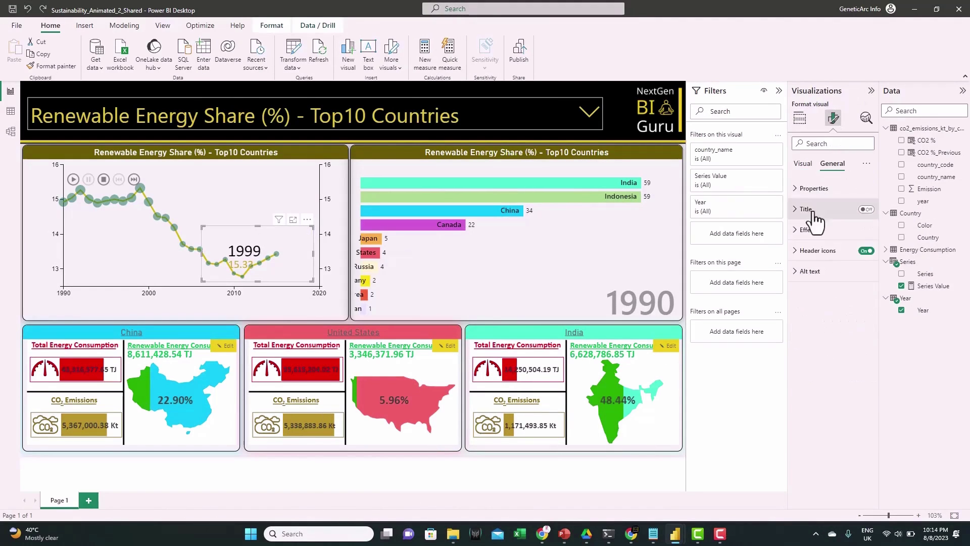
left_click(810, 212)
left_click(810, 304)
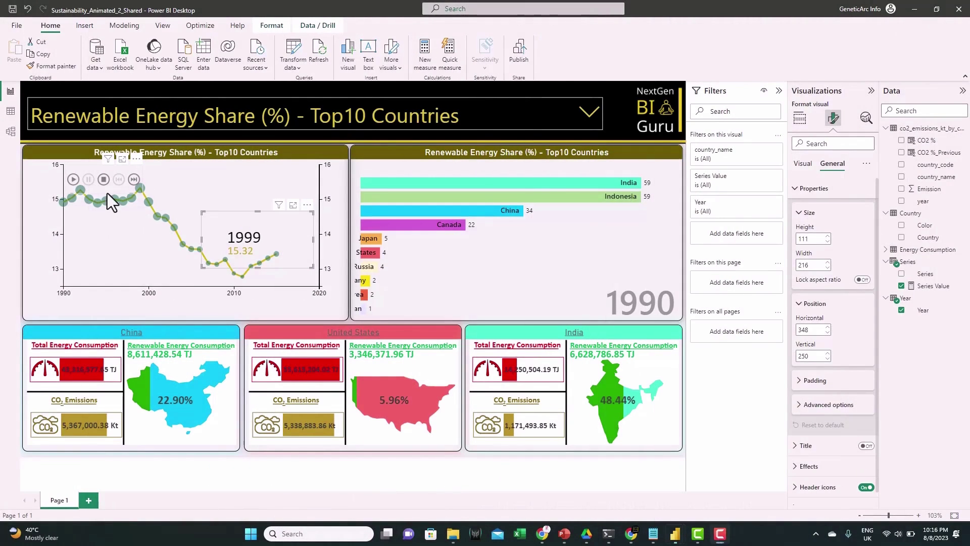
- Move the play axis controls from the line chart to the upper part of the top 10 countries bar chart
left_click(107, 193)
left_click_drag(108, 193, 373, 165)
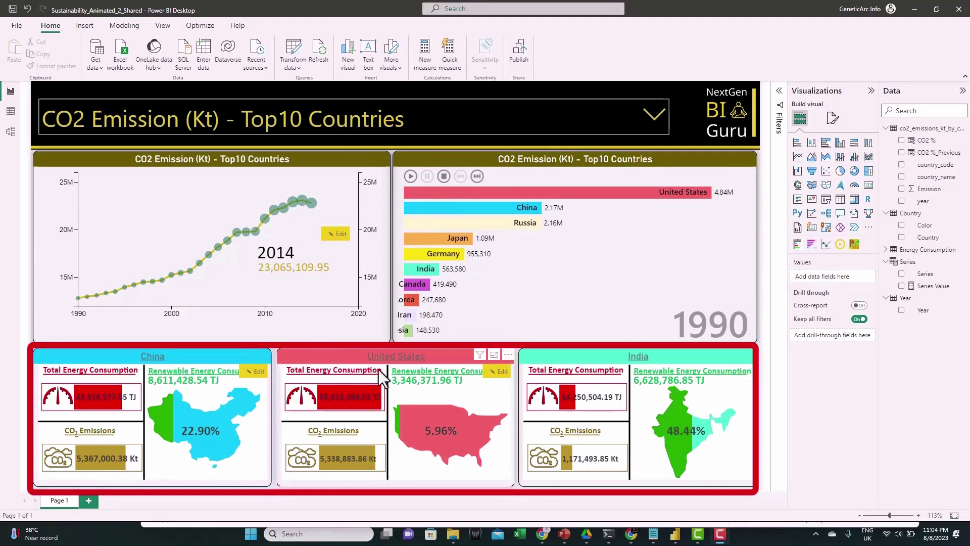
- Filter the report through the line chart's 2015 data point, clear that selection and filter by the 2000 data point
left_click(313, 204)
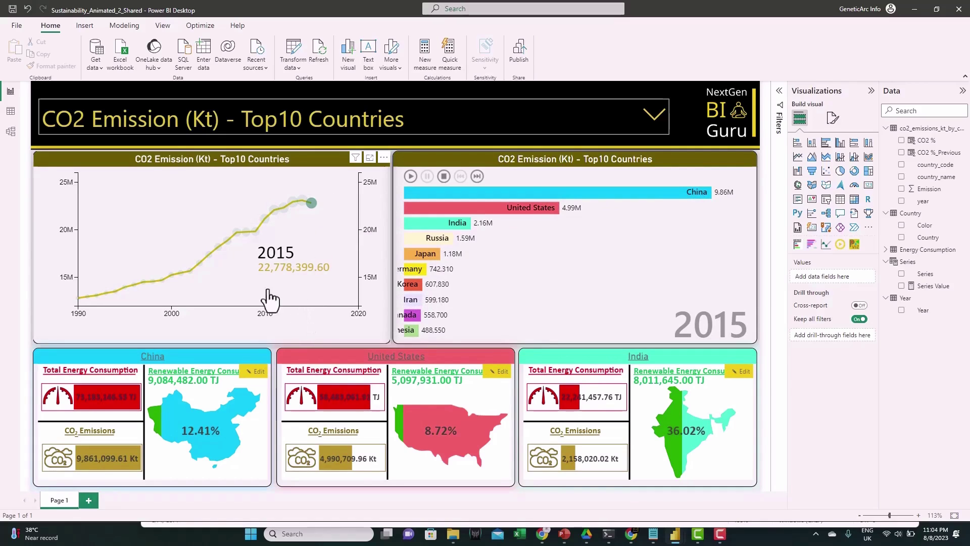
left_click(175, 282)
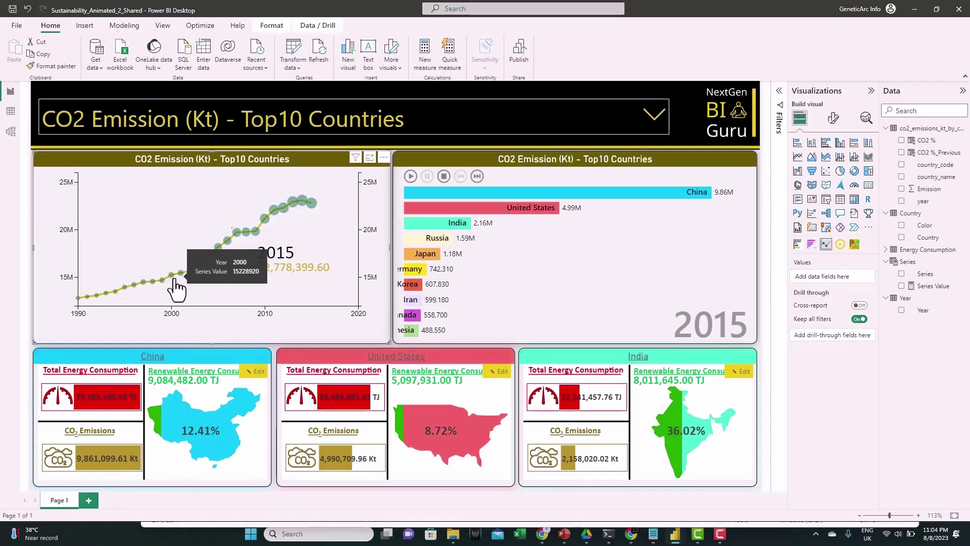
left_click(173, 279)
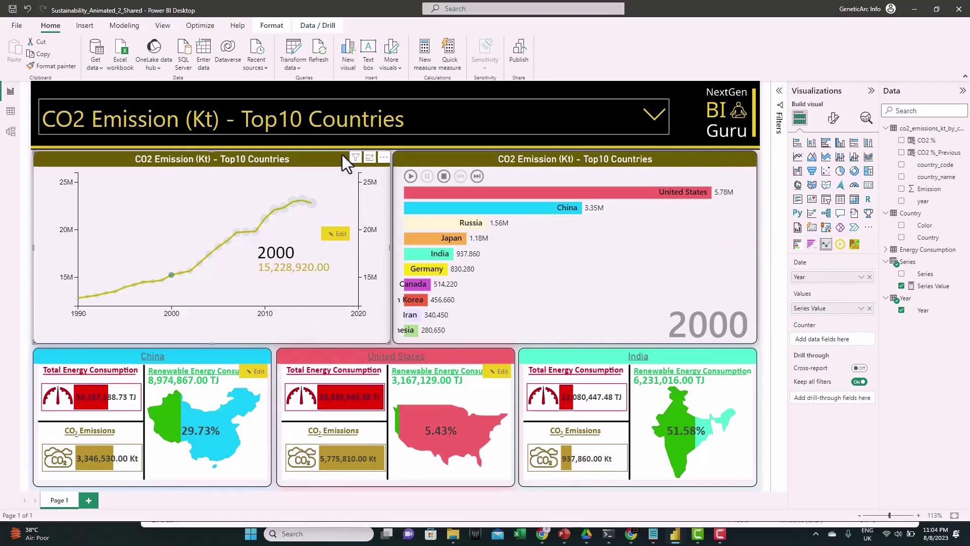
- Switch the slicer to Renewable Energy Share (%) - Top10 Countries and filter the report by the line chart's 1999 data point
left_click(313, 114)
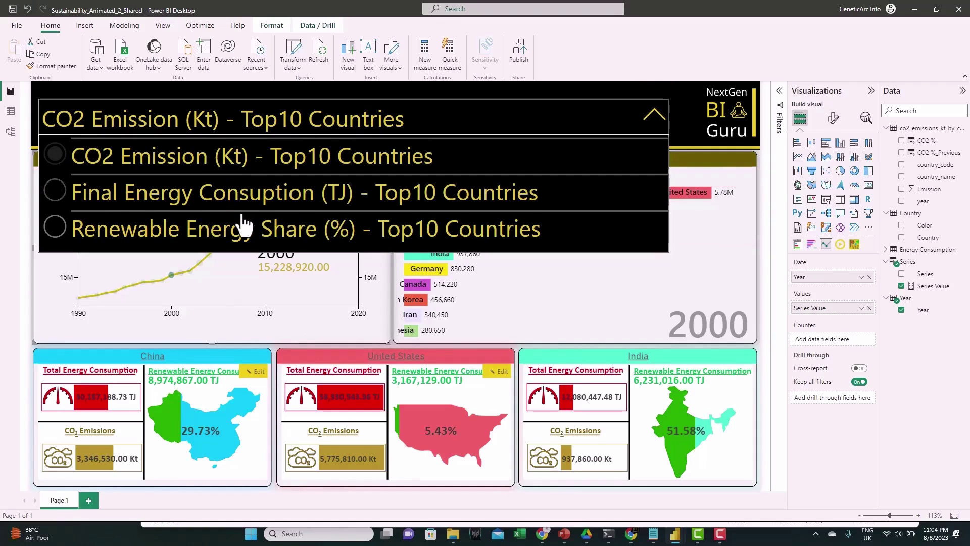
left_click(254, 231)
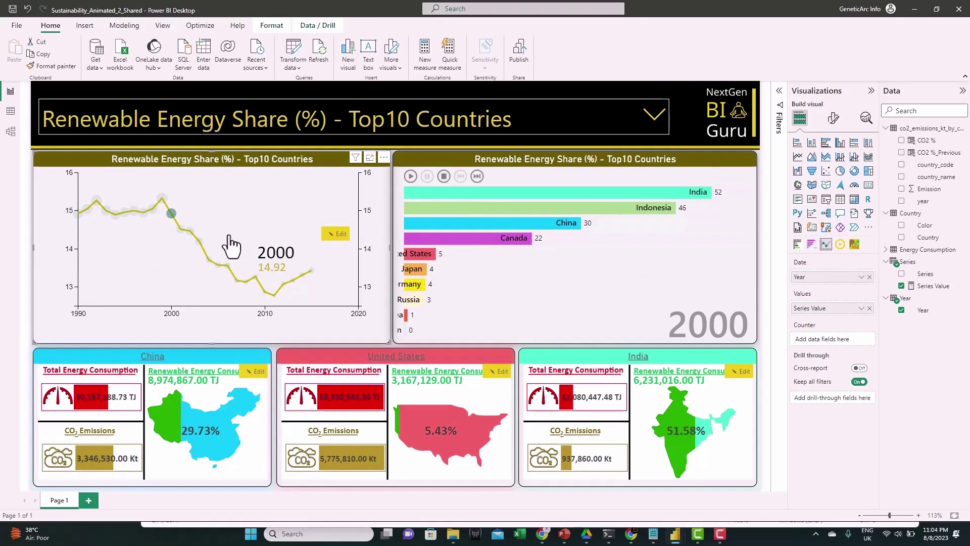
left_click(163, 202)
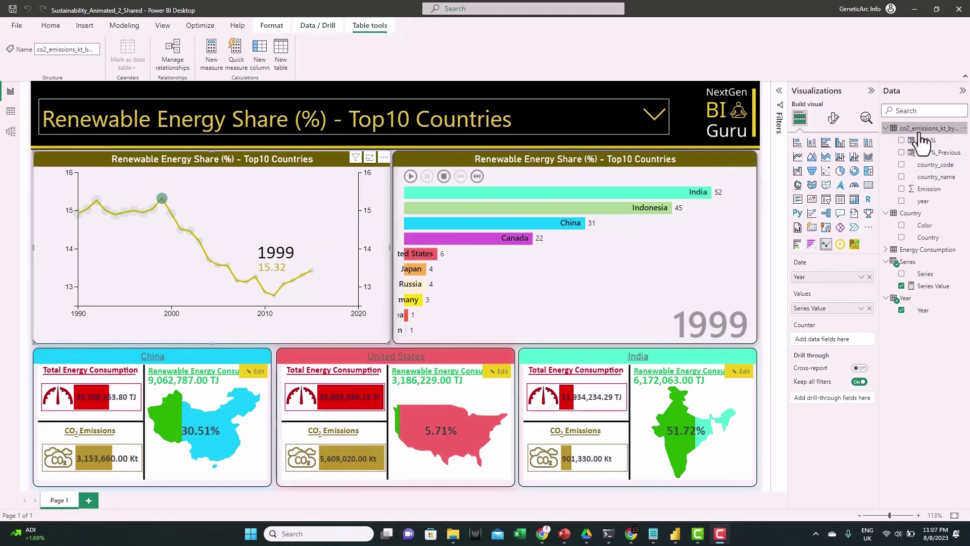
- Add a calculated column Rank_CO2 to co2_emissions_kt_by_country that ranks Emission within each year using RANKX, descending with Skip ties
right_click(920, 133)
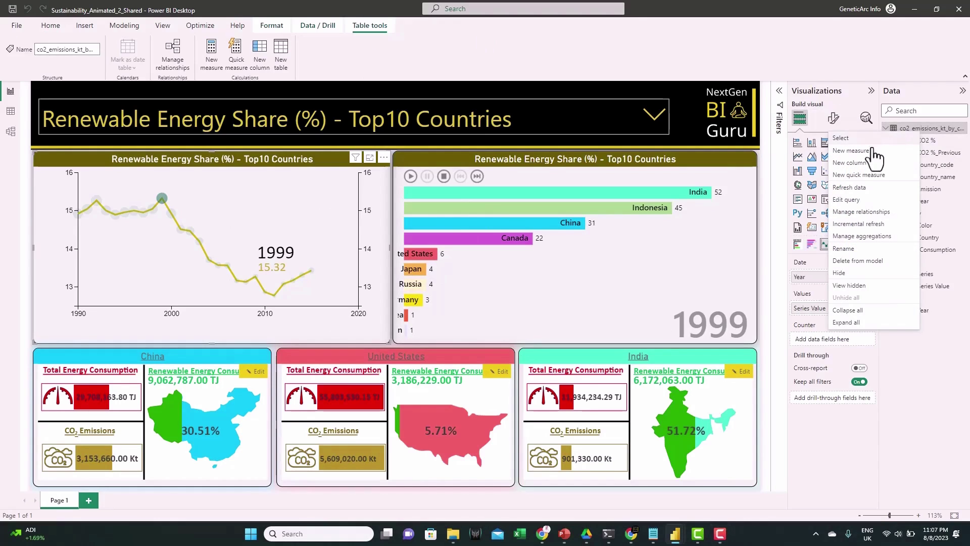
left_click(695, 166)
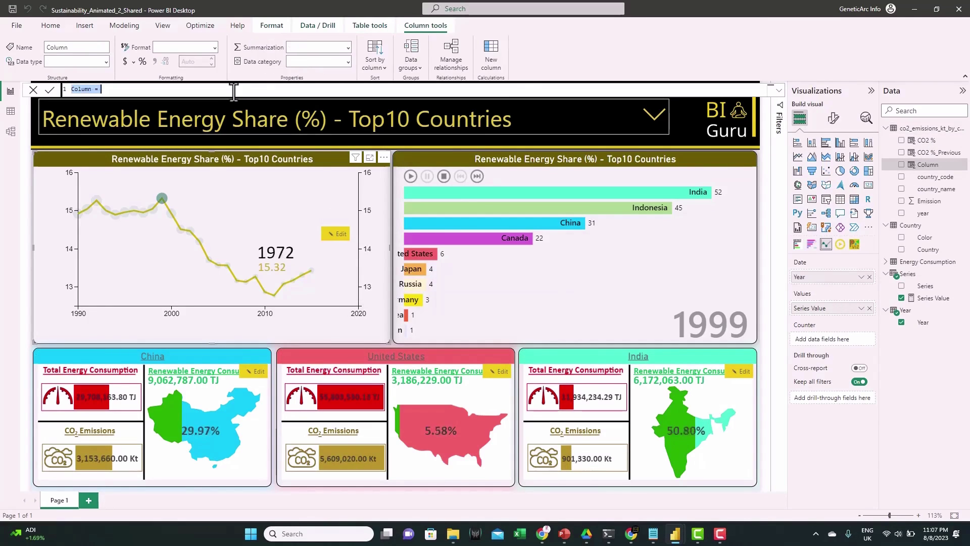
type("Rank_CO2 = Var Yr=co2_emissions_kt_by_country[year] return RANKX(filter(co2_emissions_kt_by_country,co2_emissions_kt_by_country[year]=Yr),co2_emissions_kt_by_country[Emission],,DESC,Skip)")
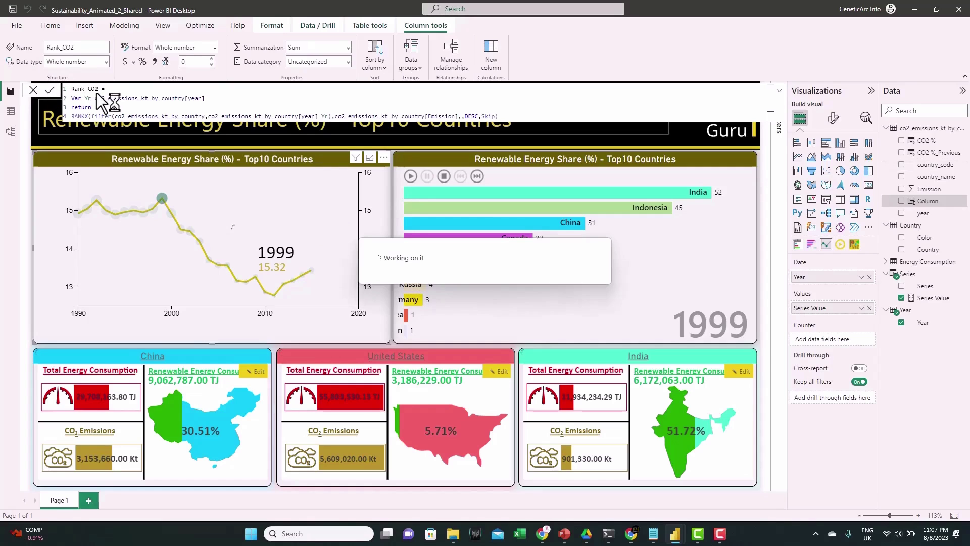
- Show the co2_emissions_kt_by_country table data and examine the distinct values of the Rank_CO2 column
left_click(10, 111)
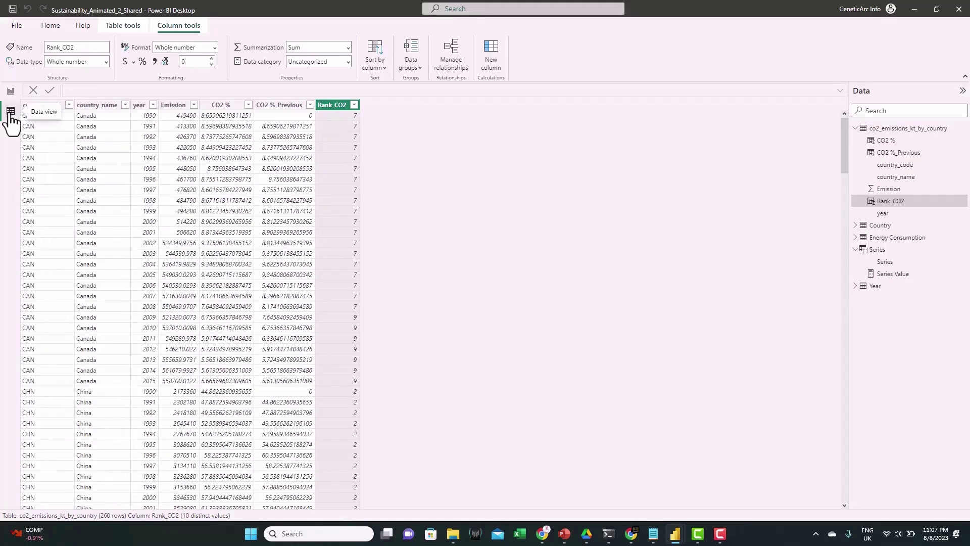
left_click(355, 105)
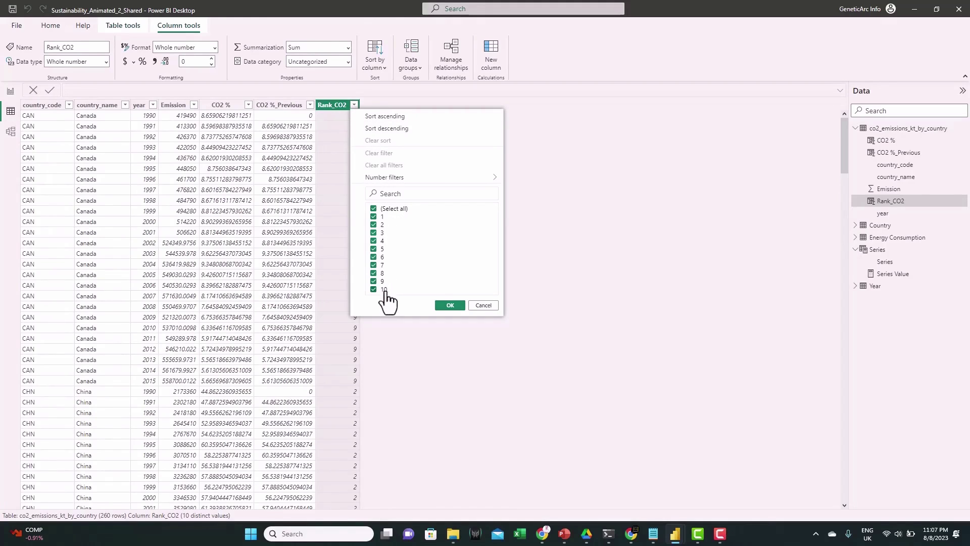
left_click(483, 306)
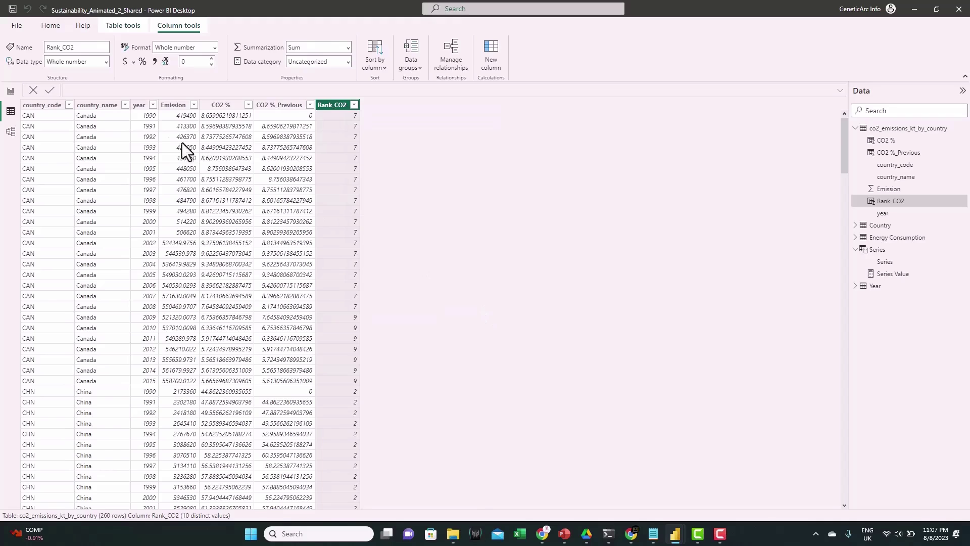
- Filter the year column of the co2_emissions_kt_by_country table to 1990 only
left_click(152, 105)
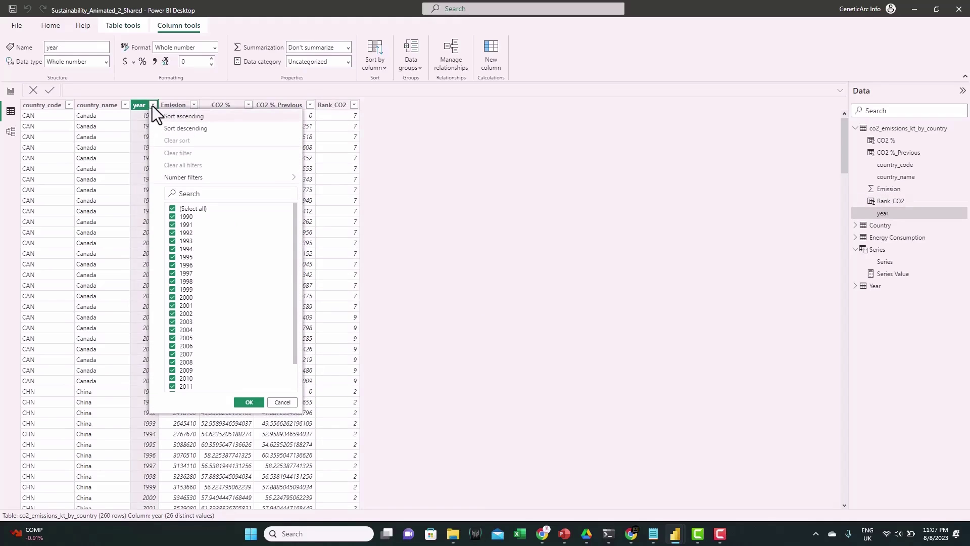
left_click(172, 209)
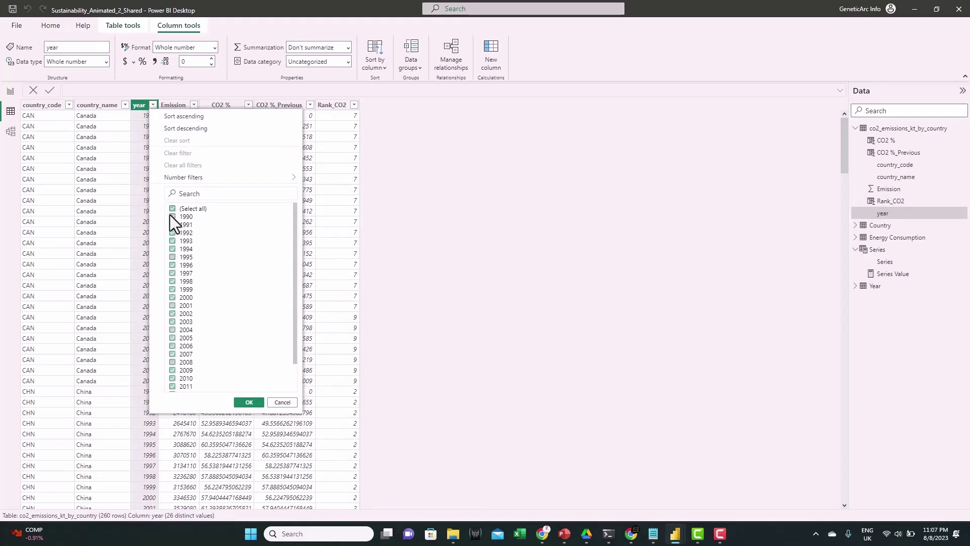
left_click(173, 217)
left_click(249, 403)
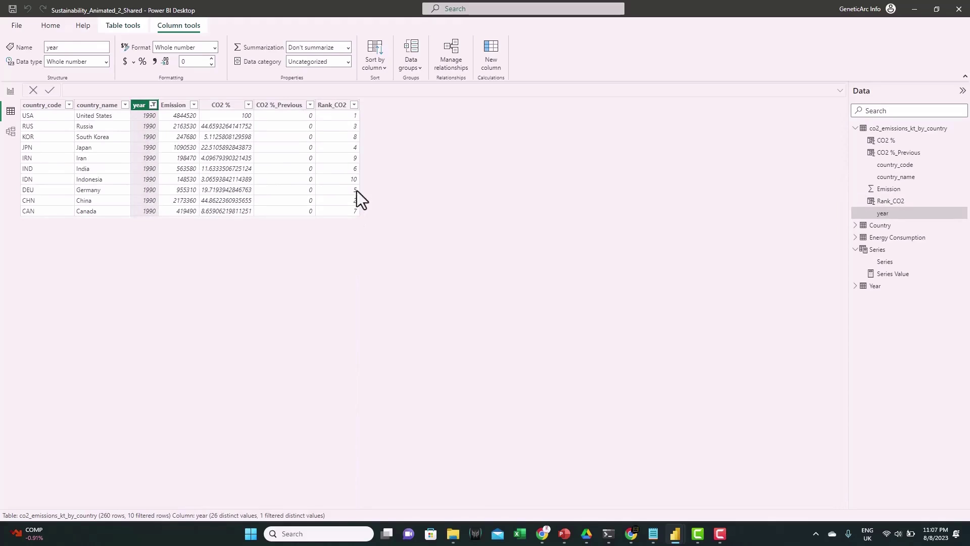
- Sort the co2_emissions_kt_by_country table by Emission in descending order to compare it with the ranks
left_click(354, 106)
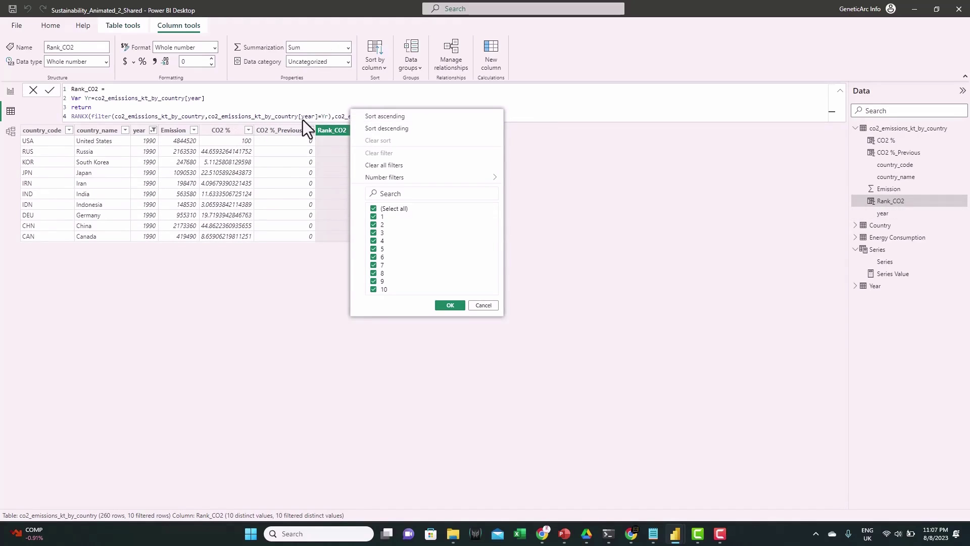
left_click(329, 131)
left_click(193, 130)
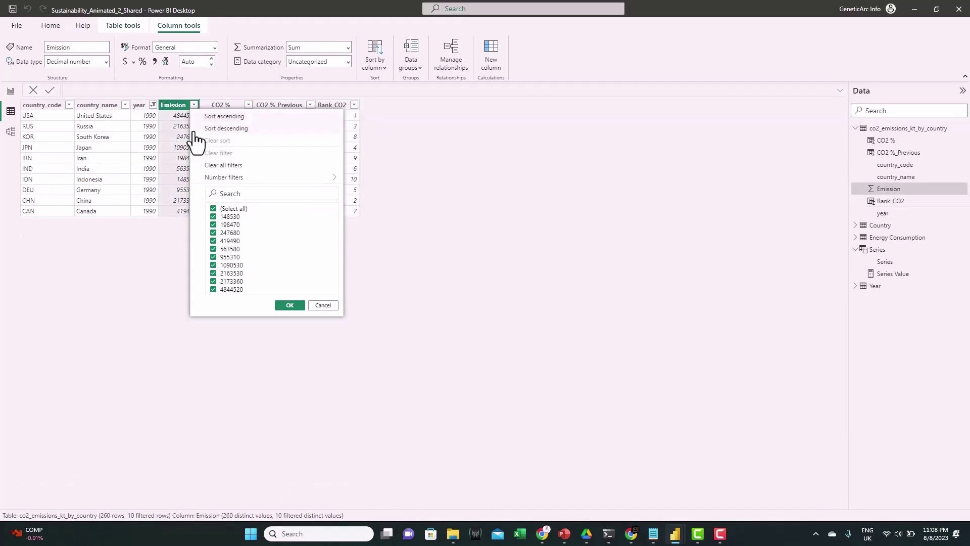
left_click(212, 128)
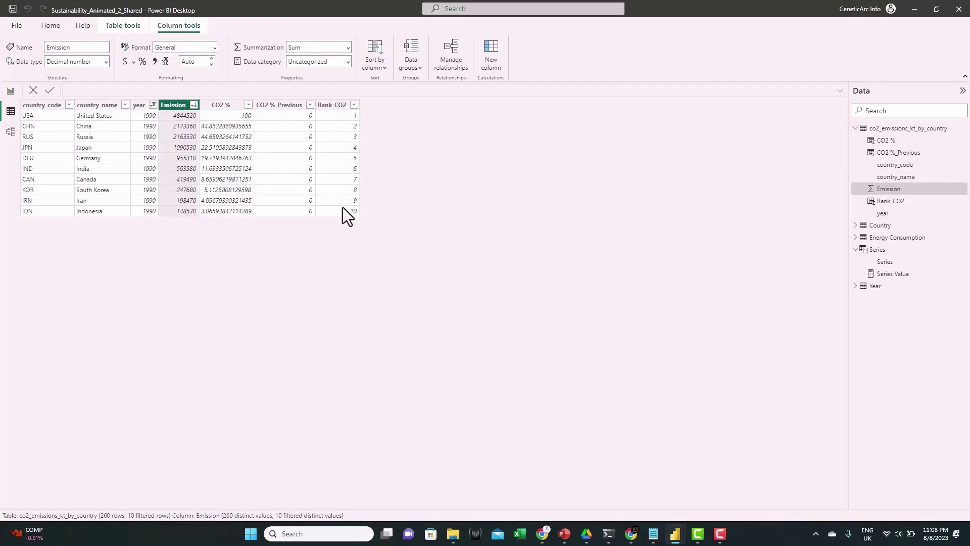
- Remove the 1990 restriction by including all years in the year column filter again
left_click(152, 105)
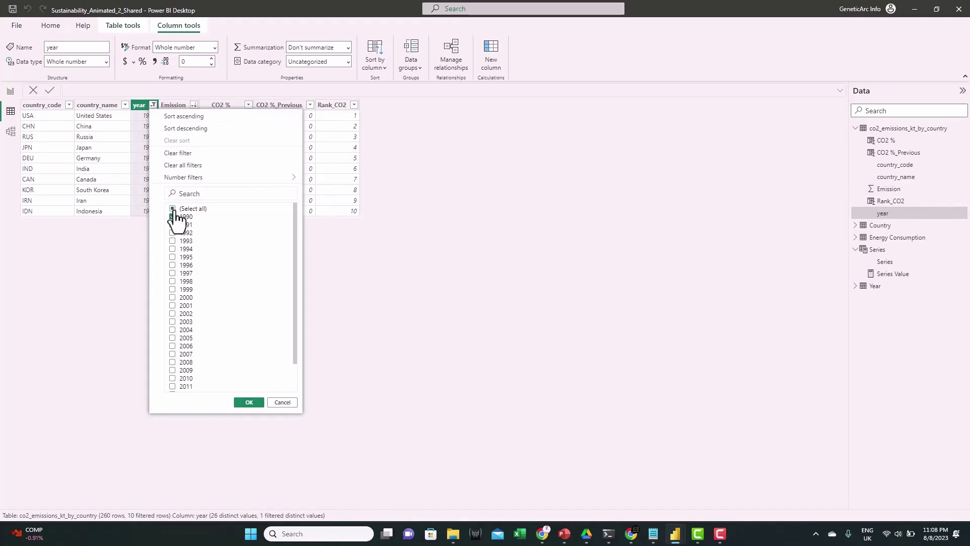
left_click(172, 209)
left_click(249, 401)
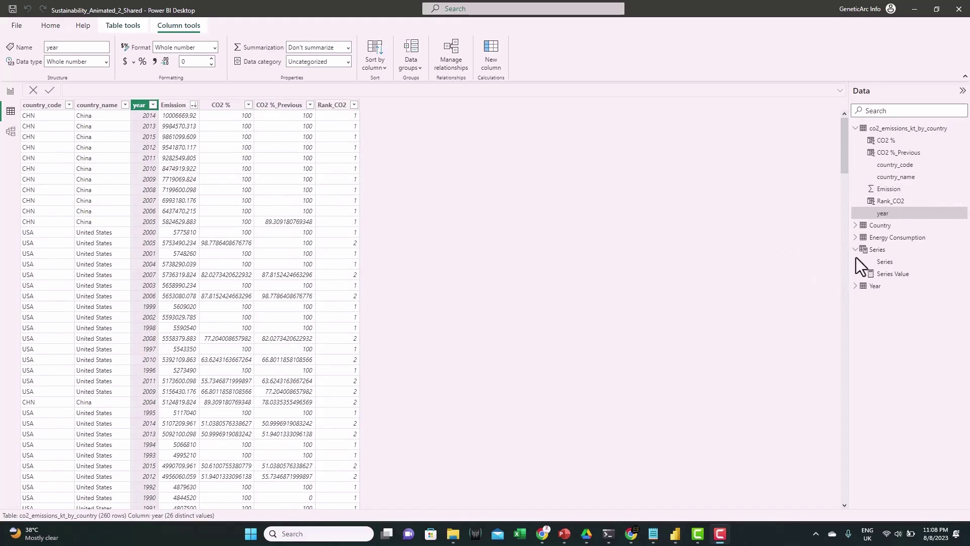
- Add a calculated column Rank_TotalEnergy to Energy Consumption that ranks Total Energy Consumption (TJ) per Time year using RANKX, descending with Skip ties
right_click(897, 237)
left_click(829, 251)
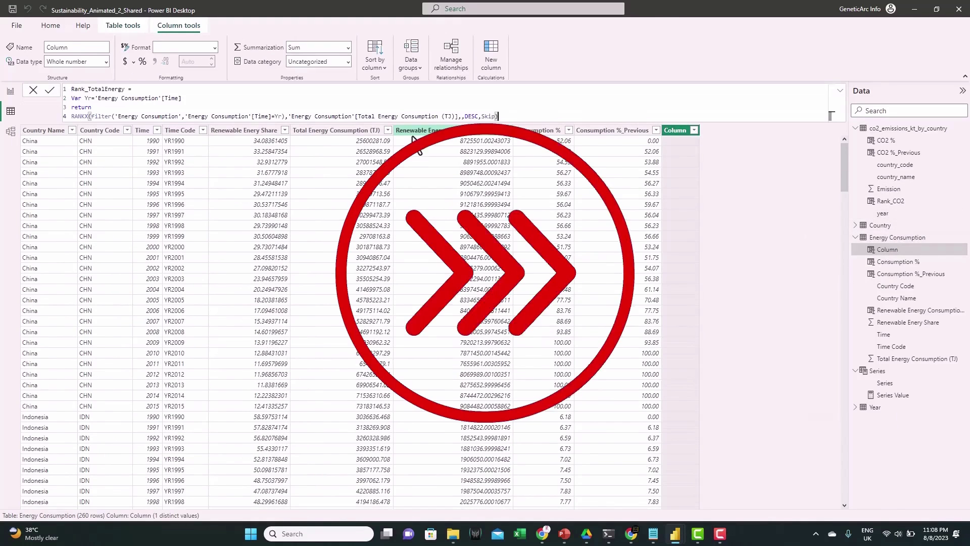
left_click(50, 90)
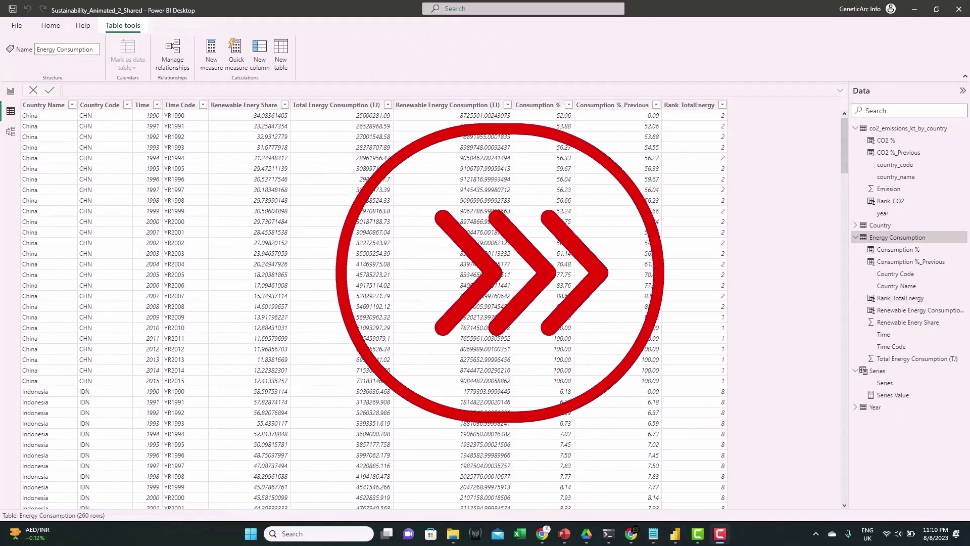
- Add a calculated column Rank_RenewableEnergyShare to Energy Consumption that ranks Renewable Enery Share per Time year using RANKX, descending with Skip ties
right_click(897, 237)
left_click(829, 253)
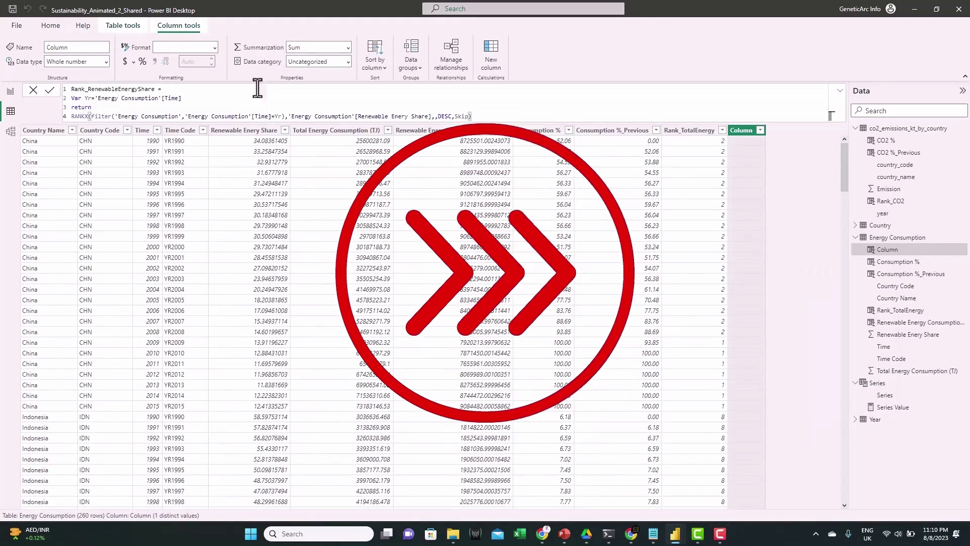
key("Return")
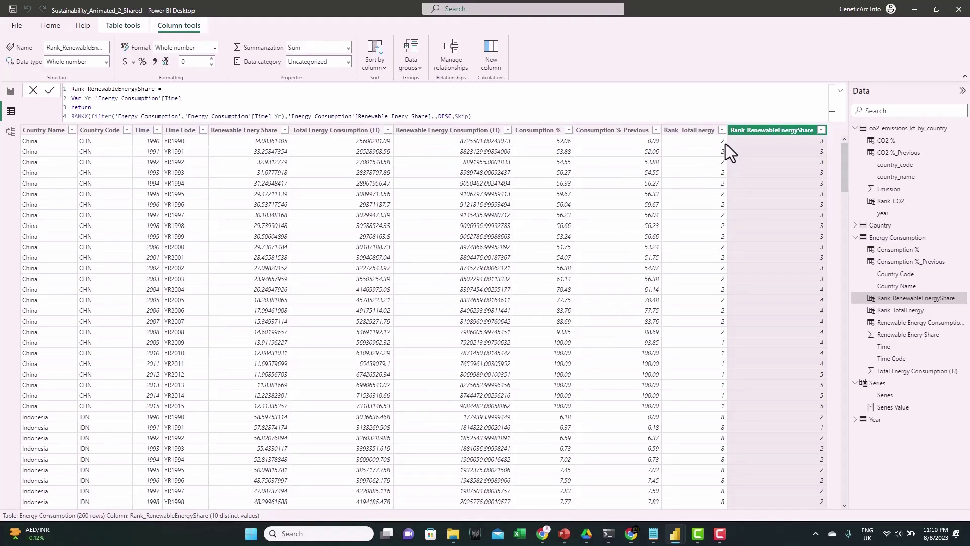
- Filter the Energy Consumption table to Rank_TotalEnergy values 1, 2 and 3 and check which country names remain
left_click(722, 130)
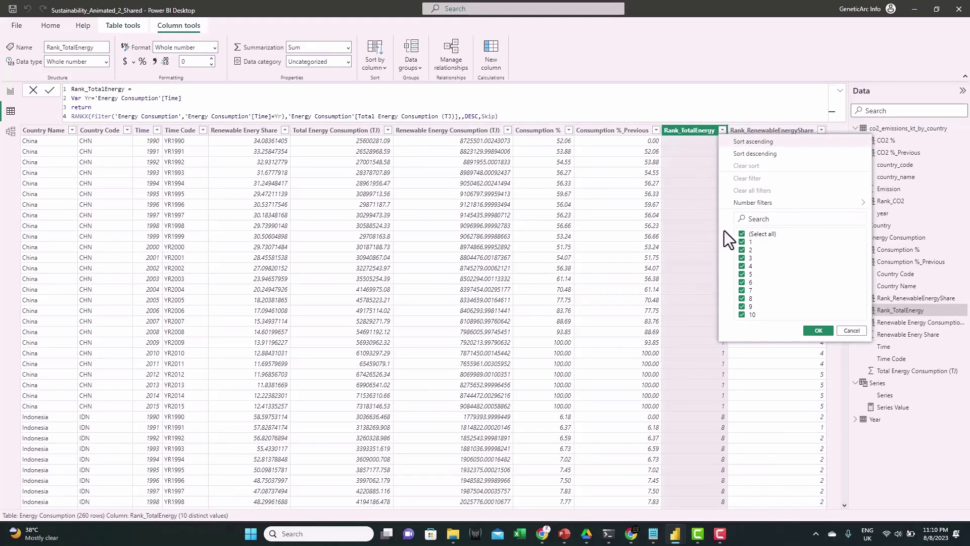
left_click(742, 235)
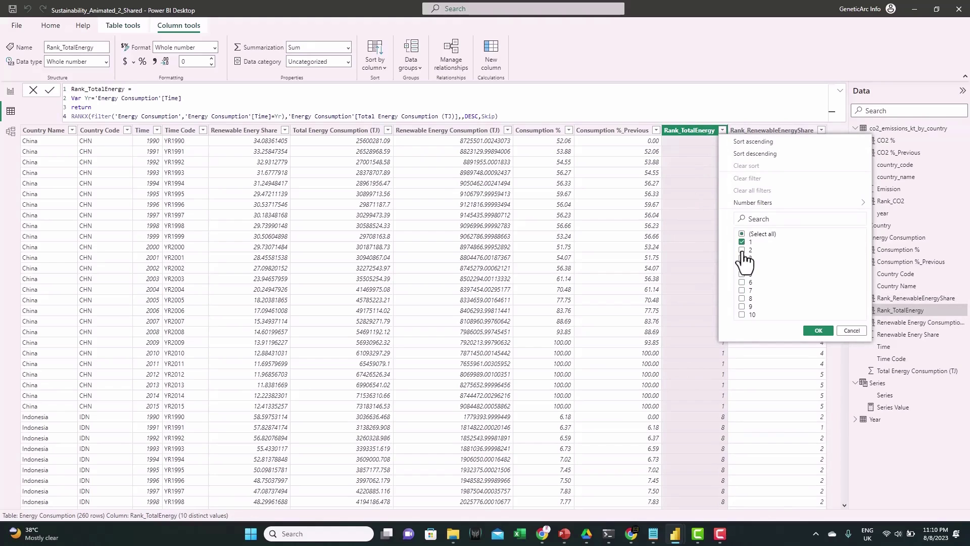
left_click(742, 250)
left_click(742, 259)
left_click(817, 331)
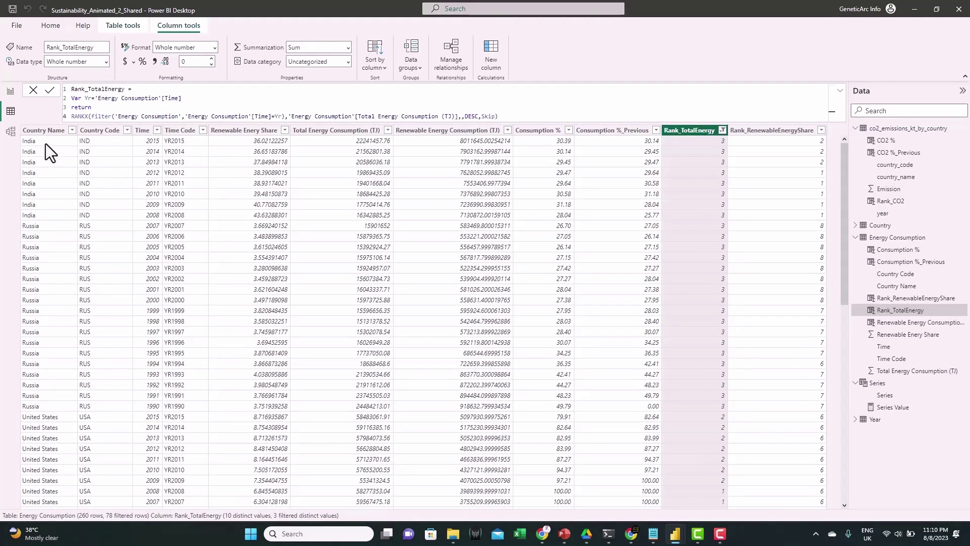
left_click(56, 131)
left_click(72, 104)
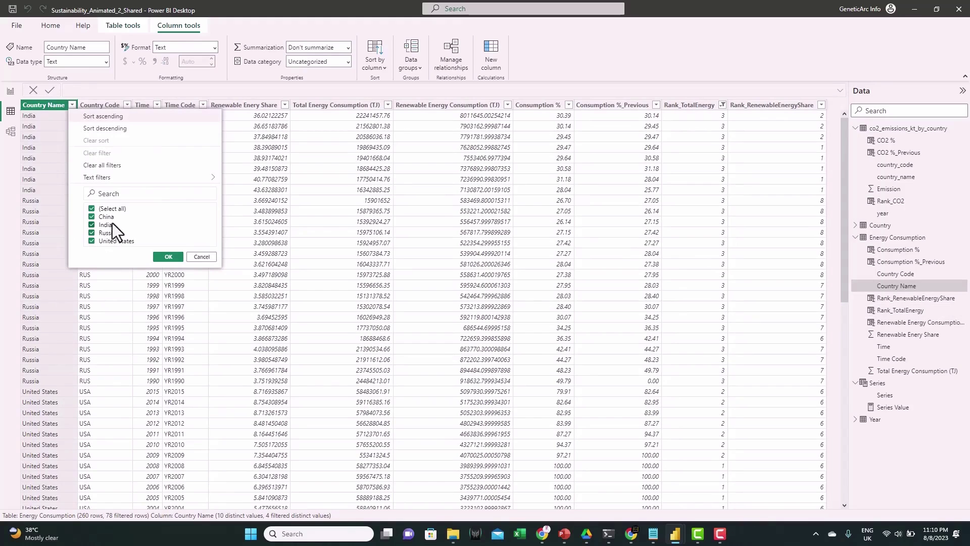
- Include all ranks in the Rank_TotalEnergy column filter again
left_click(724, 109)
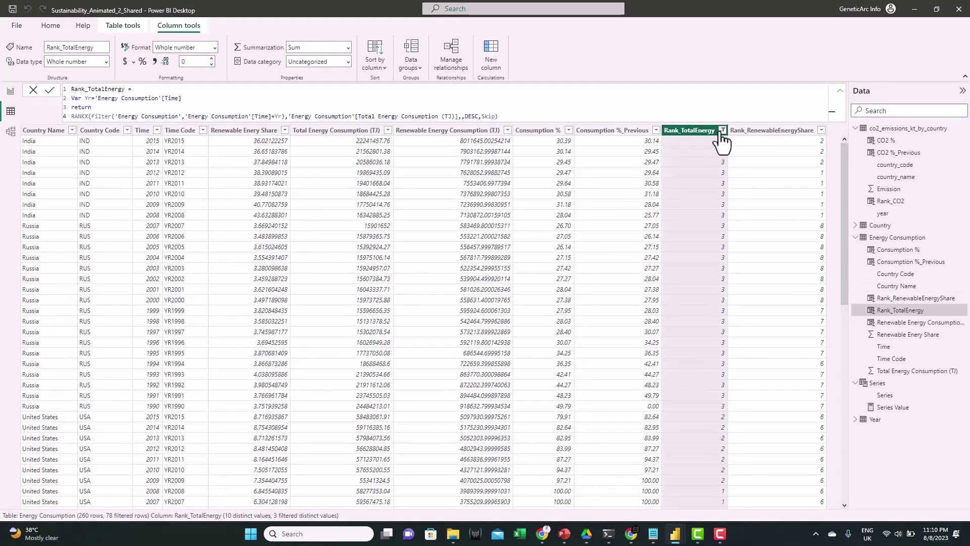
left_click(723, 131)
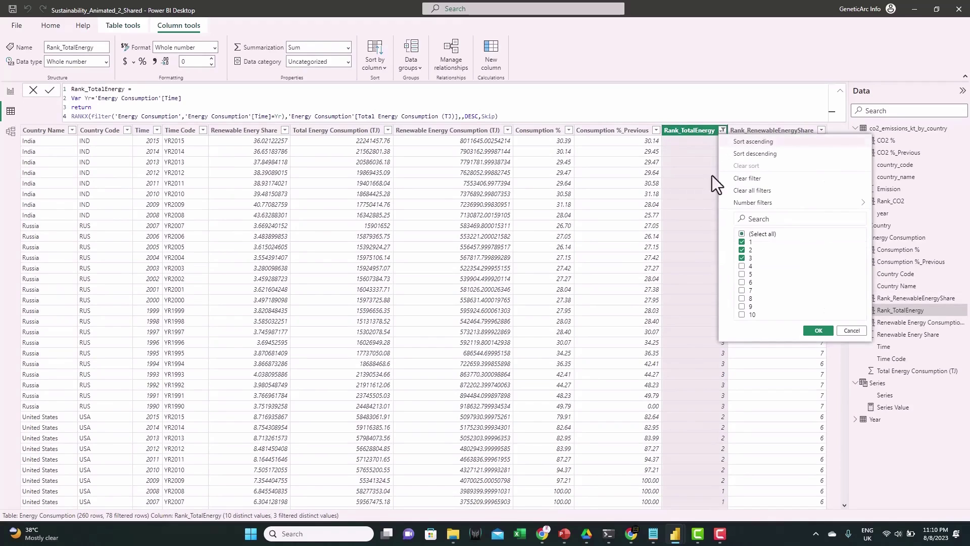
left_click(742, 234)
left_click(818, 331)
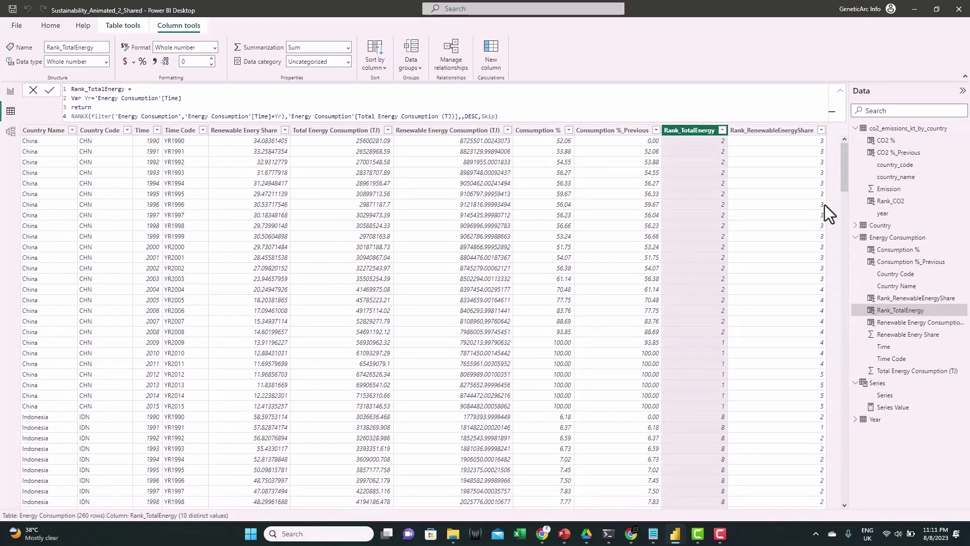
- Filter Rank_RenewableEnergyShare in Energy Consumption to ranks 1, 2 and 3 and check which country names remain
left_click(821, 130)
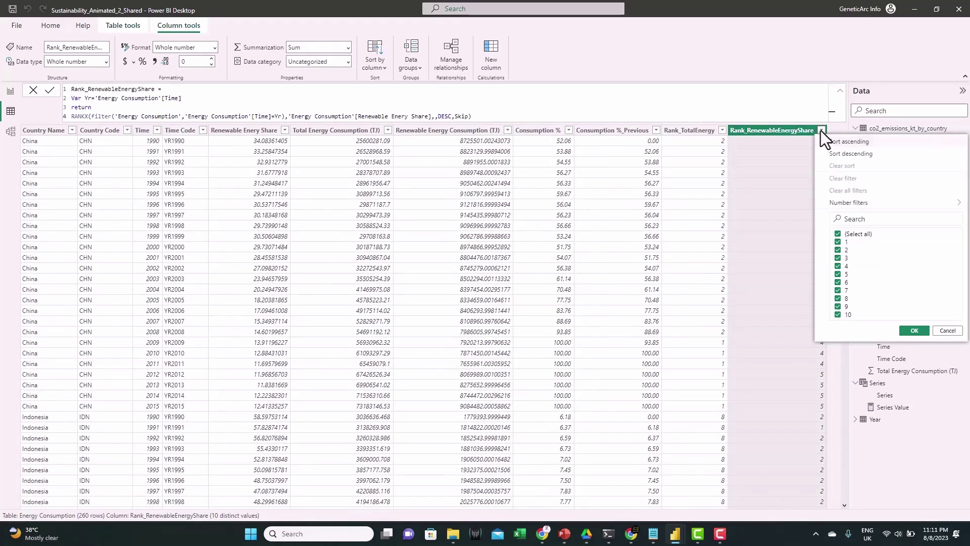
left_click(839, 234)
left_click(838, 243)
left_click(838, 259)
left_click(913, 332)
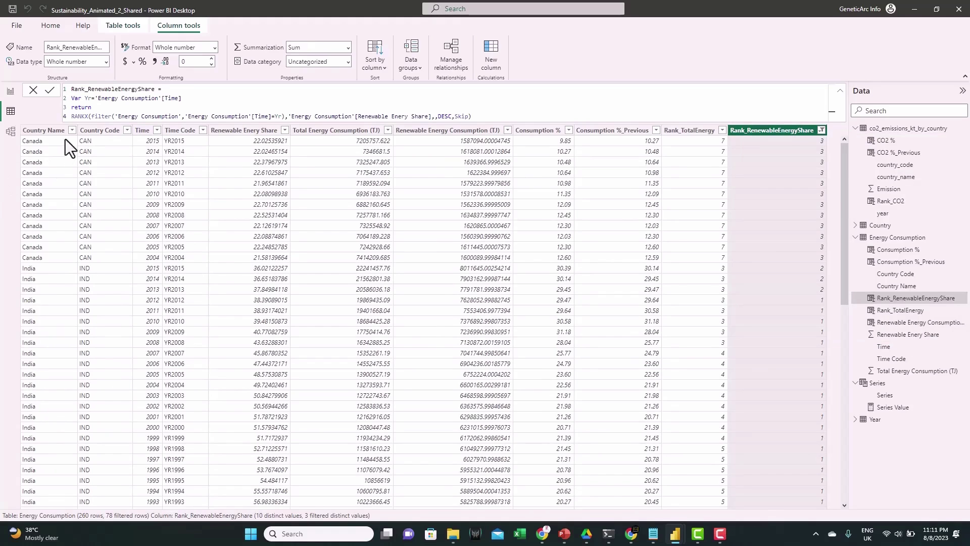
left_click(71, 129)
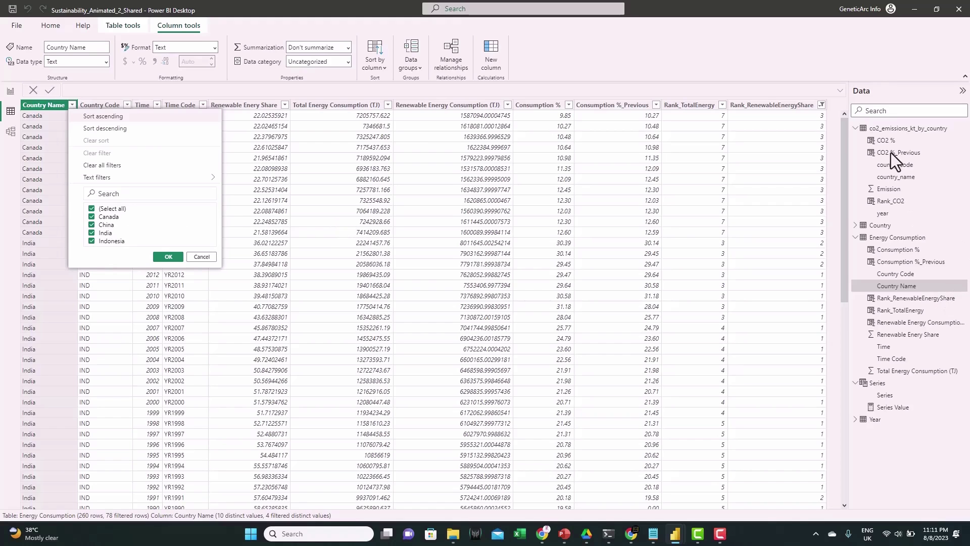
- Filter Rank_CO2 in the co2_emissions_kt_by_country table to ranks 1, 2 and 3 and check the remaining country names
left_click(895, 130)
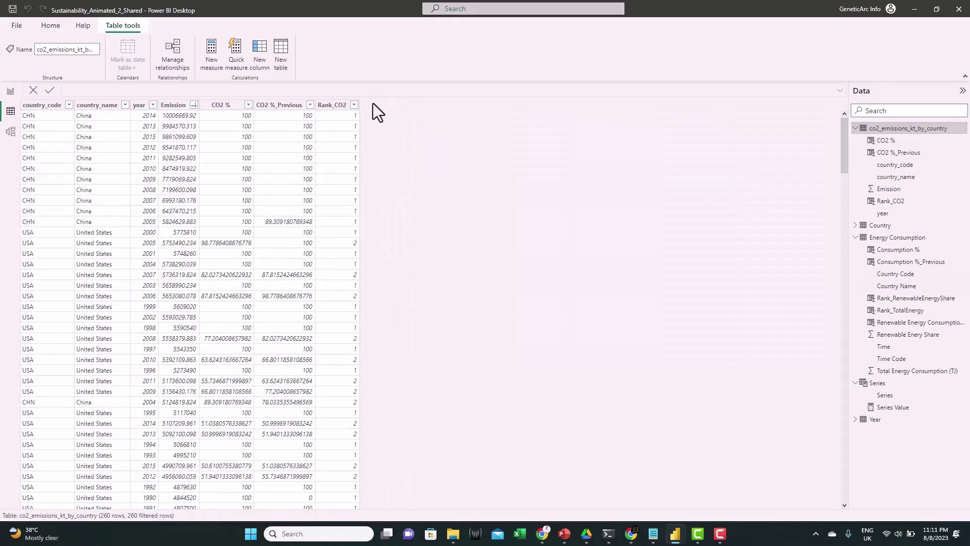
left_click(355, 105)
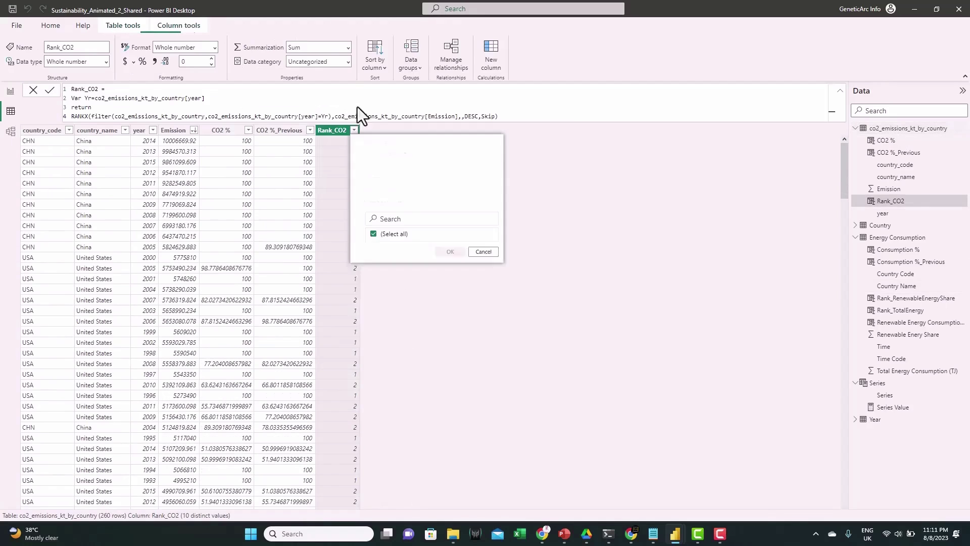
left_click(374, 233)
left_click(373, 241)
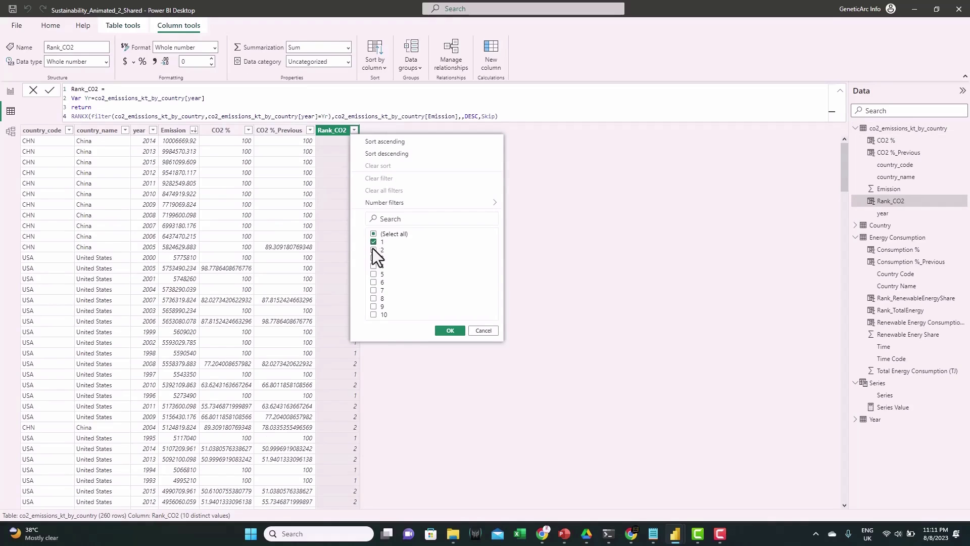
left_click(445, 331)
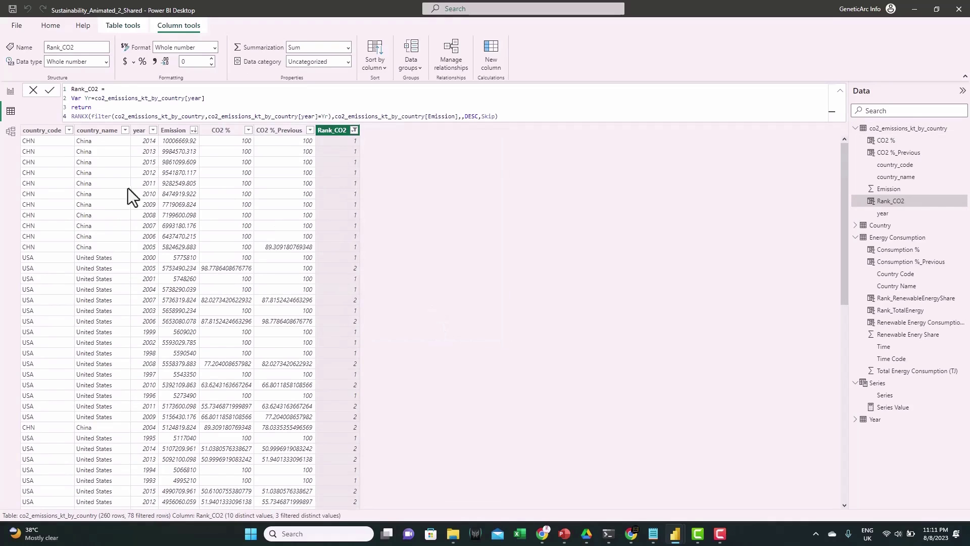
left_click(125, 130)
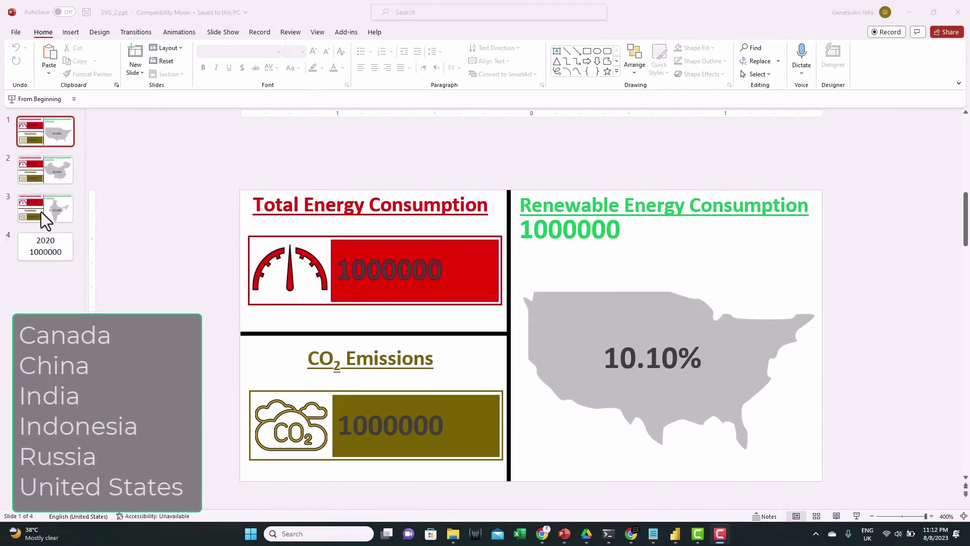
- In the PowerPoint presentation SVG_2.ppt, delete the China and India map slides, numbers 2 and 3
left_click(53, 172)
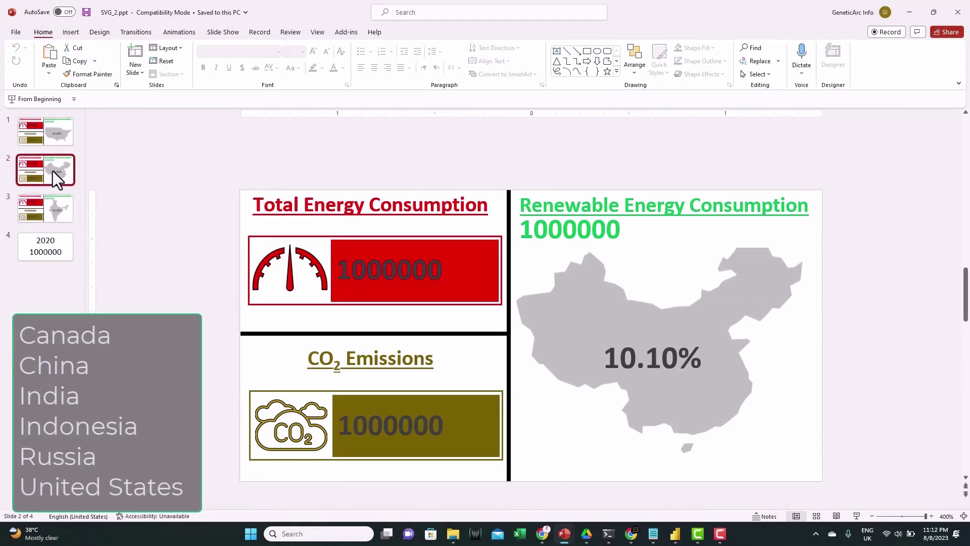
key("shift+Down")
key("Delete")
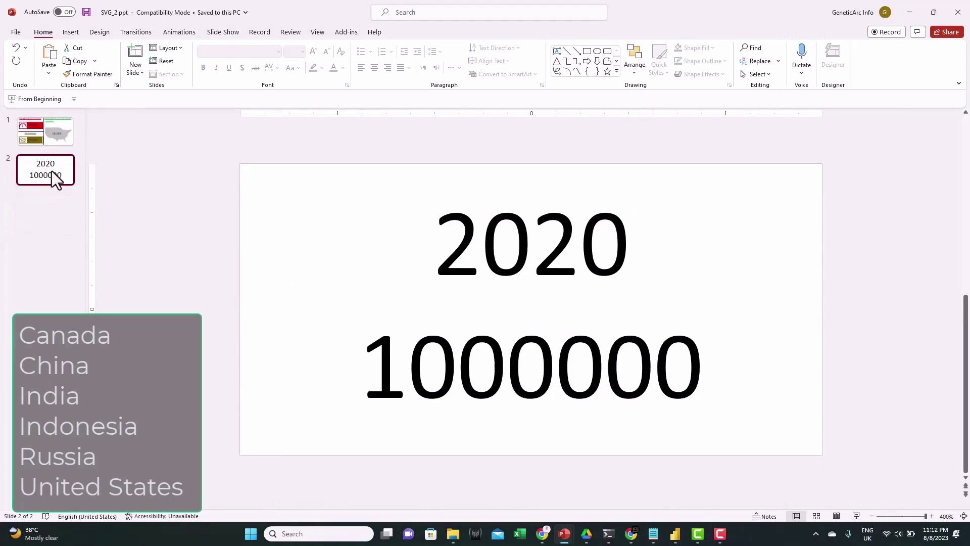
- Fill the United States map on slide 1 with a custom pinkish red matching the country's chart bar
left_click(52, 145)
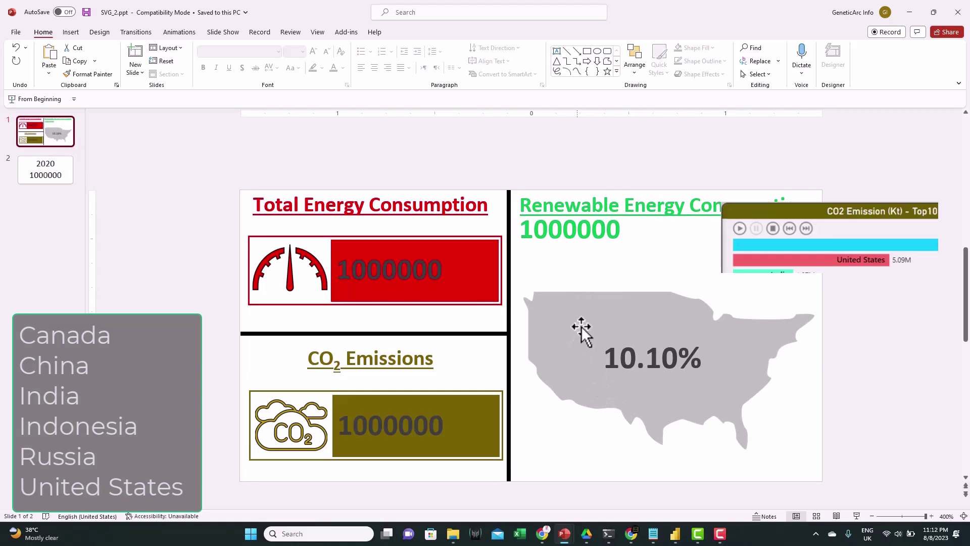
right_click(587, 316)
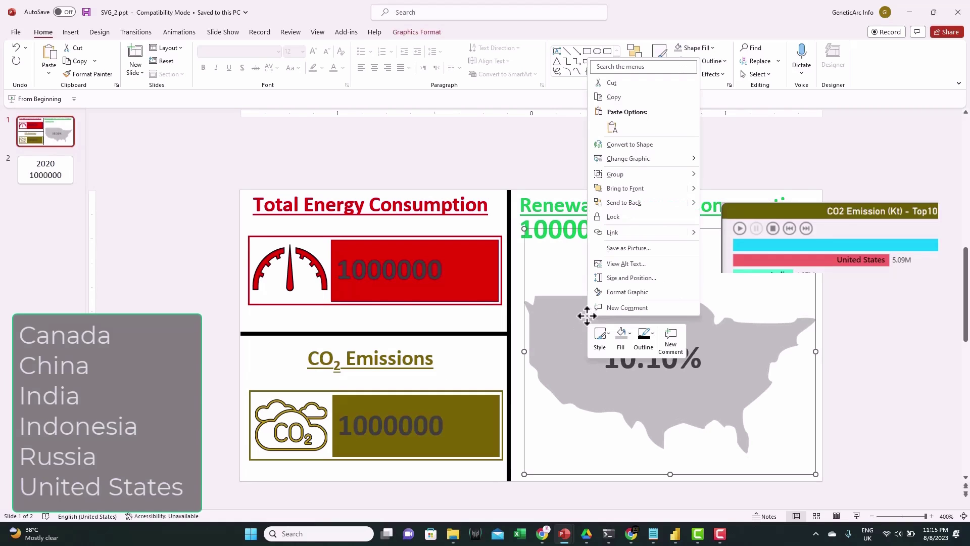
left_click(625, 348)
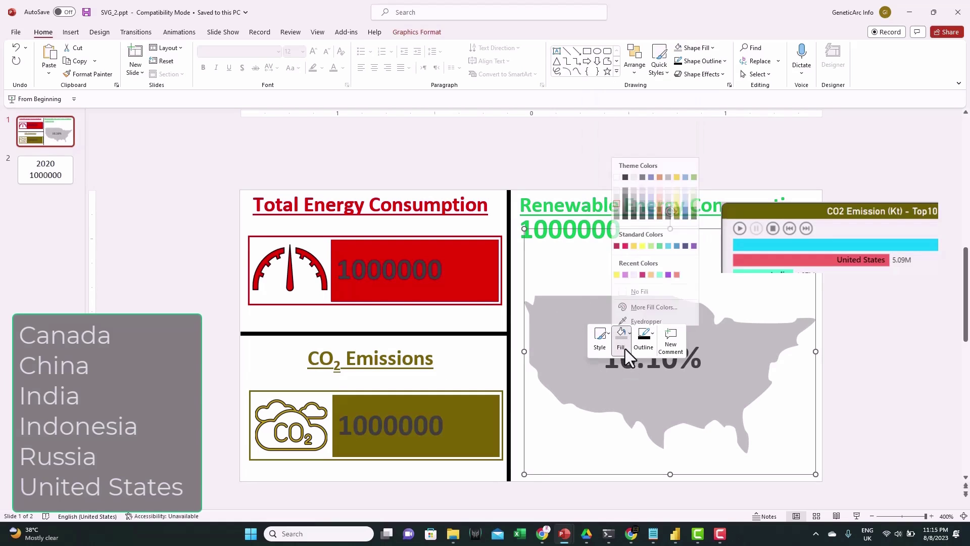
left_click(648, 305)
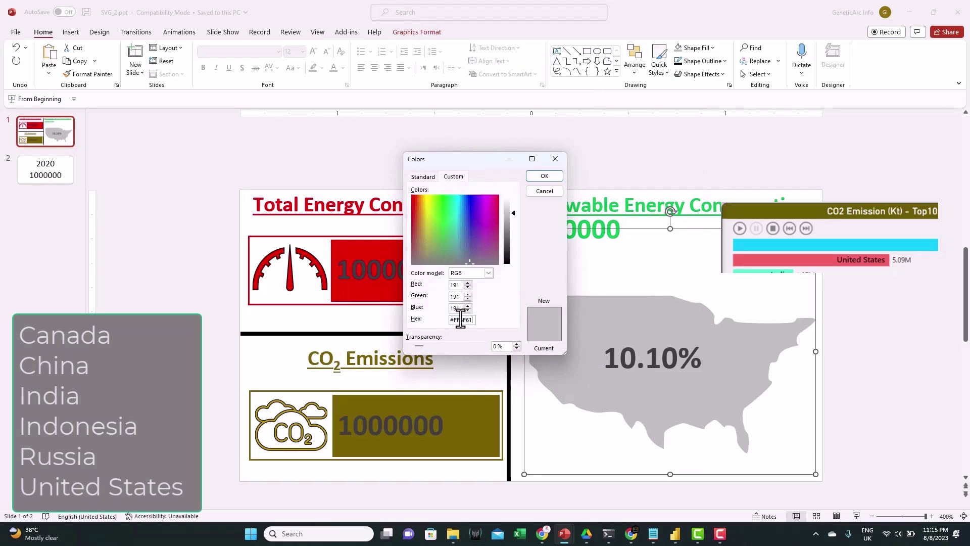
left_click(559, 174)
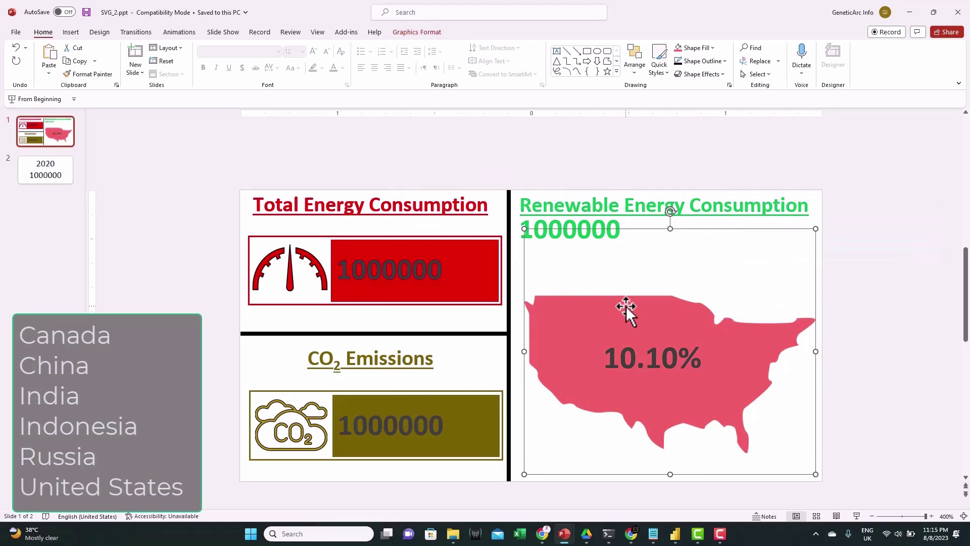
- Insert the china-map-china-country SVG from Downloads and place it over the United States map, scaled to 1.37" by 1.37"
left_click(74, 33)
left_click(80, 57)
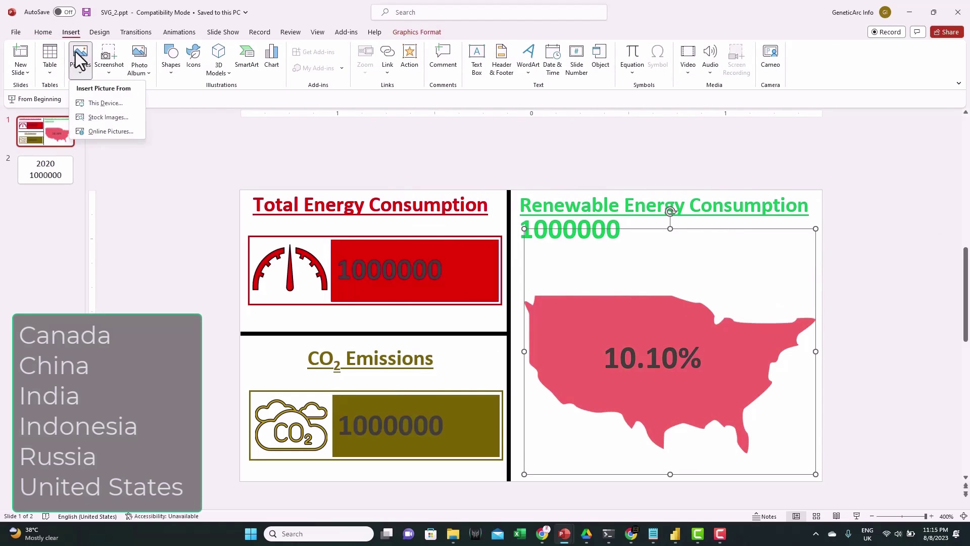
left_click(103, 103)
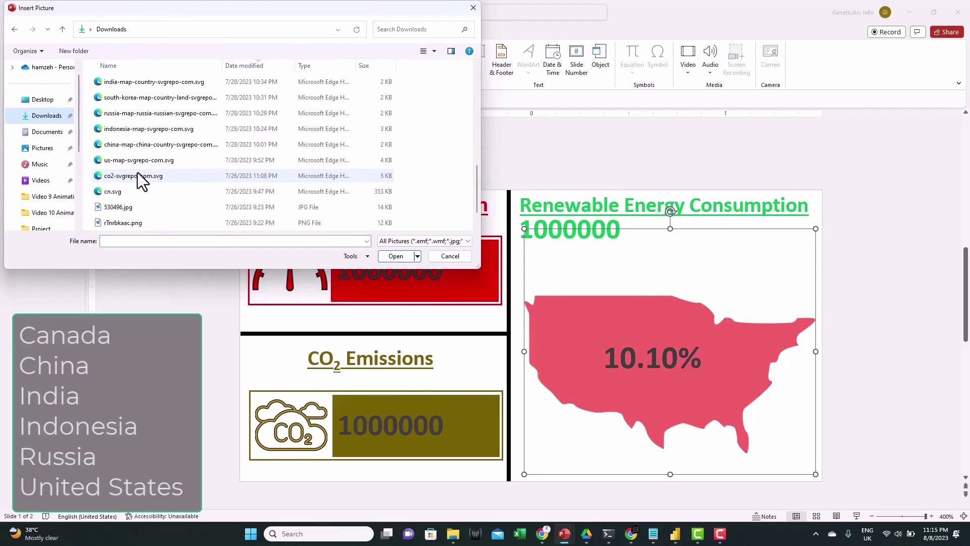
double_click(143, 145)
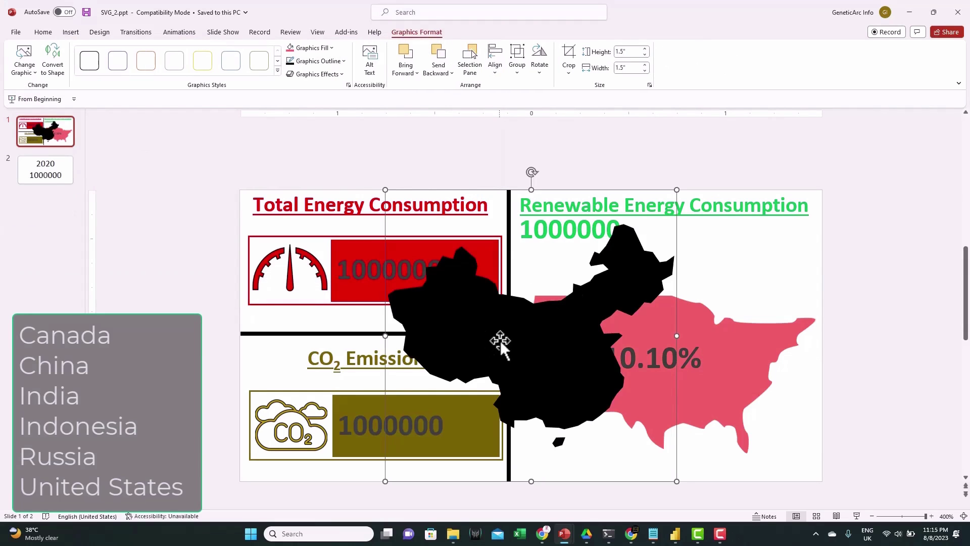
left_click_drag(500, 340, 640, 339)
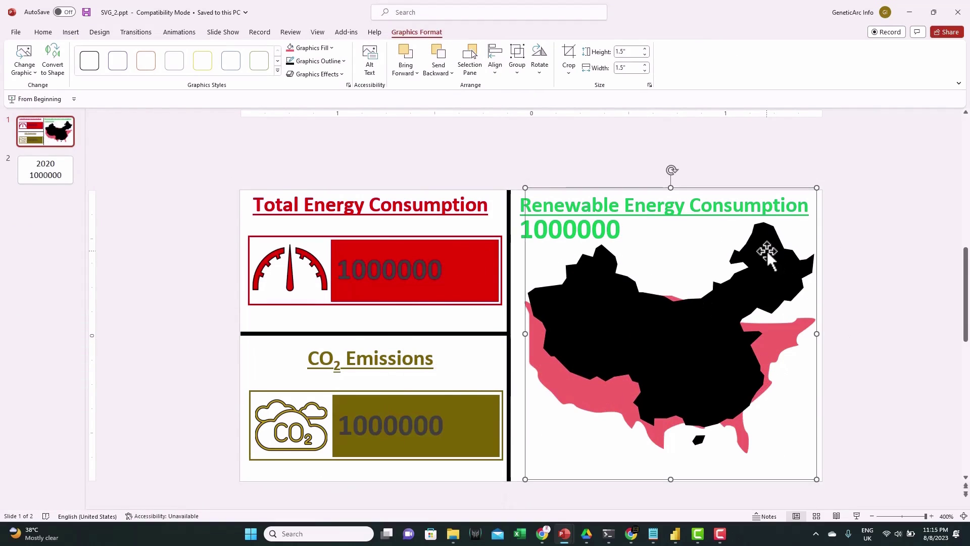
left_click_drag(817, 188, 791, 214)
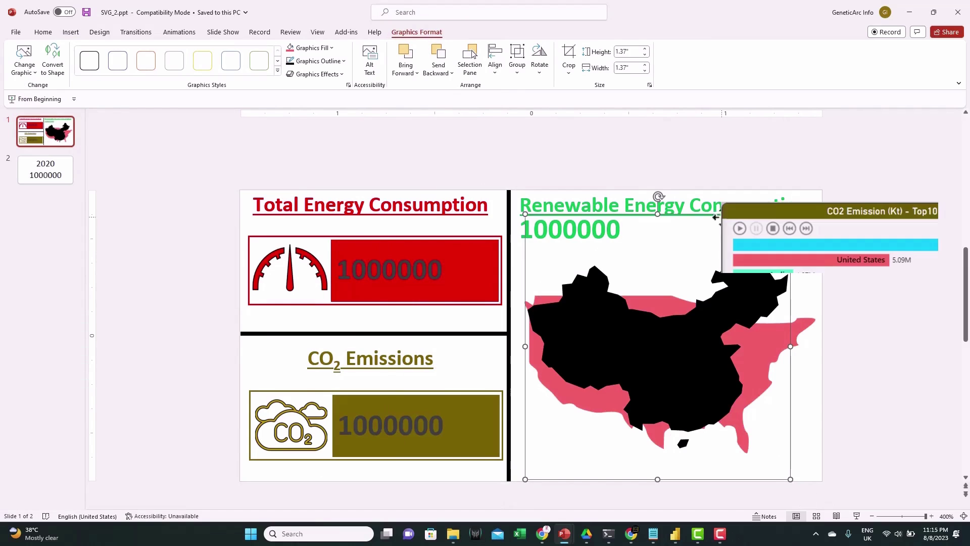
- Fill the China map with a custom light blue matching the country's chart bar
right_click(611, 310)
left_click(641, 332)
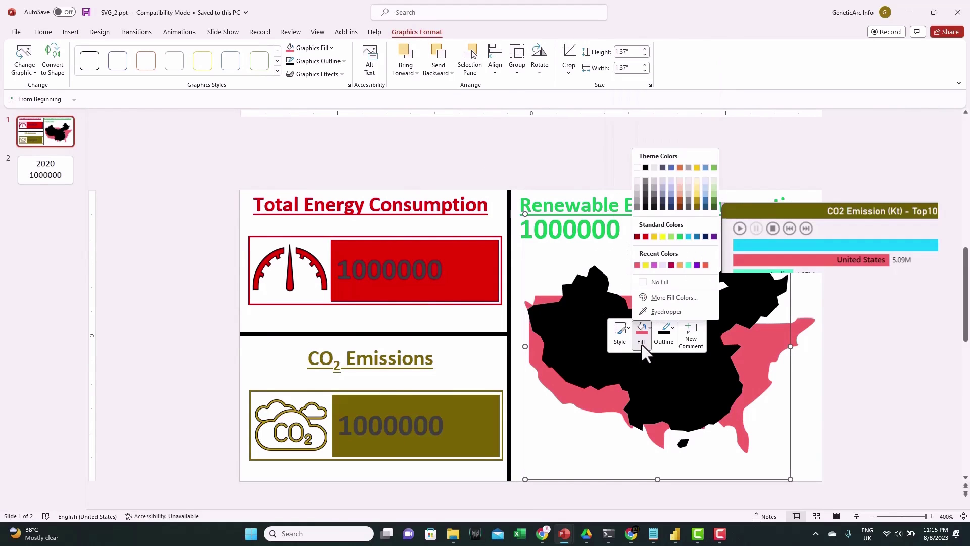
left_click(673, 298)
left_click(454, 176)
double_click(463, 319)
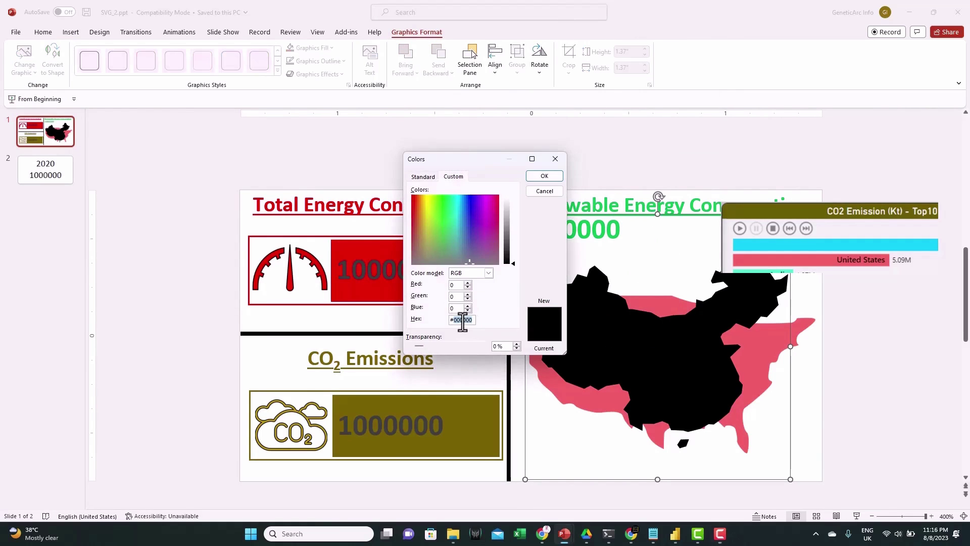
left_click(545, 176)
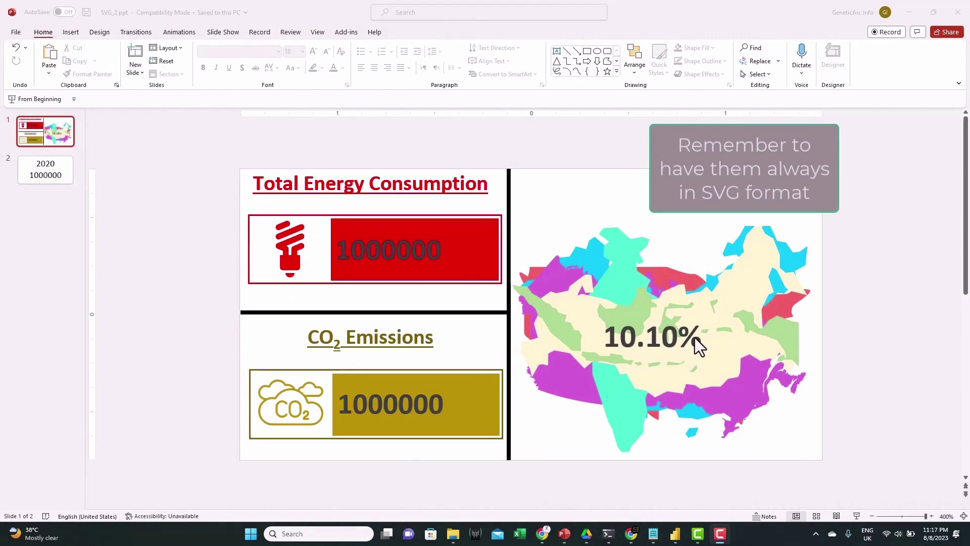
- Save the presentation in Scalable Vector Graphics format to the Video 10 Animation folder, replacing the existing Maps.svg
left_click(294, 247)
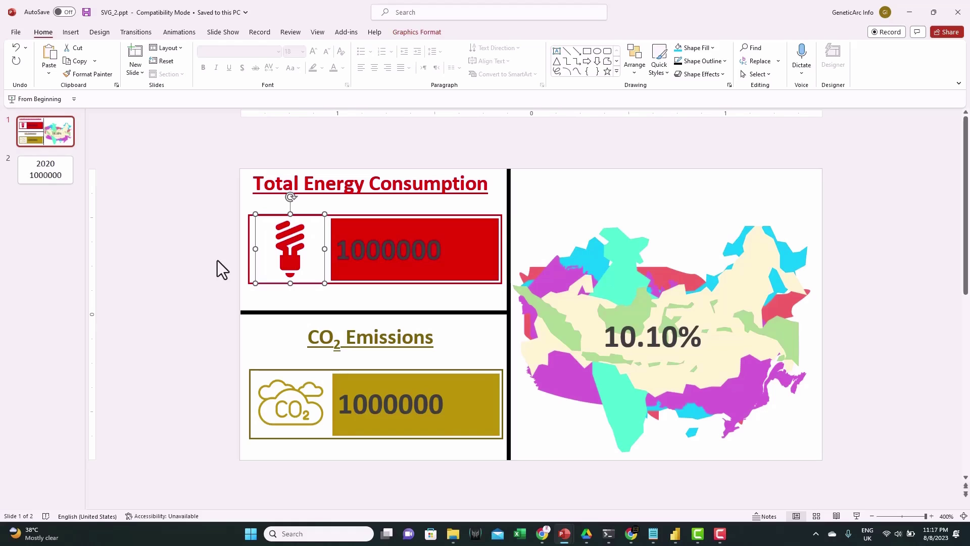
left_click(16, 33)
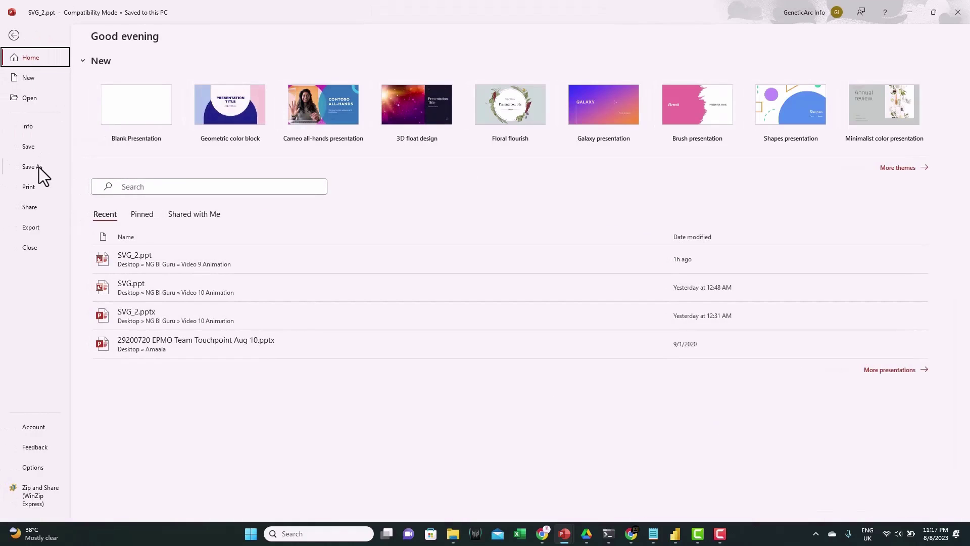
left_click(33, 167)
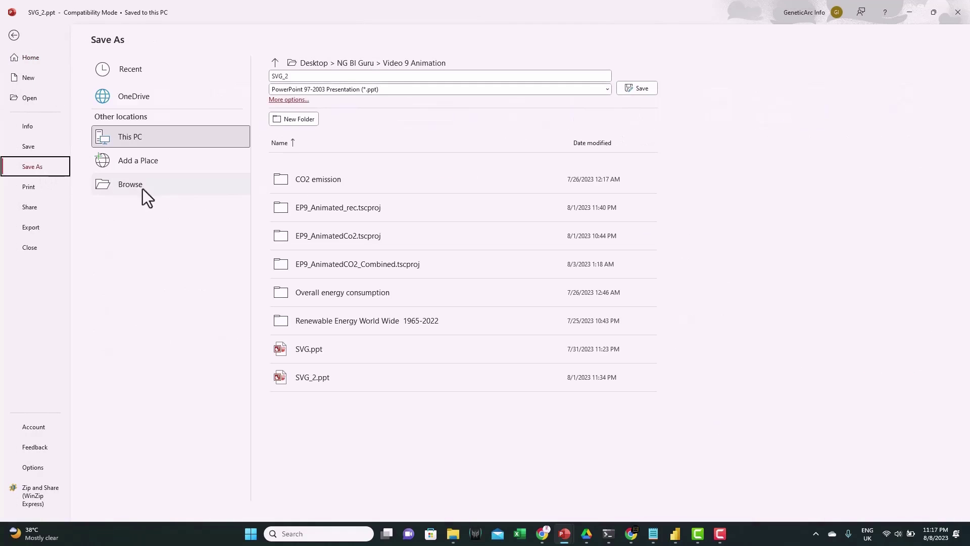
left_click(192, 185)
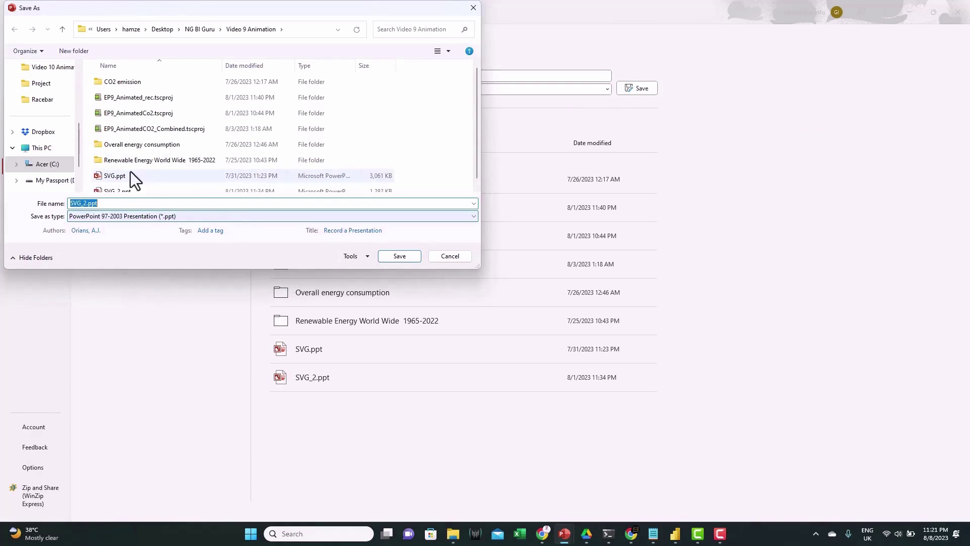
scroll(35, 152, "up", 2)
scroll(39, 148, "down", 1)
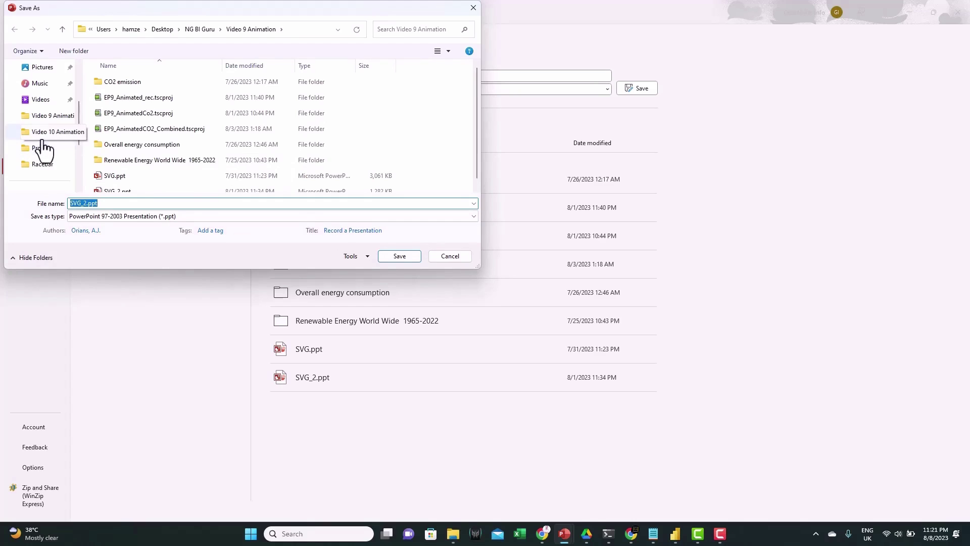
left_click(52, 132)
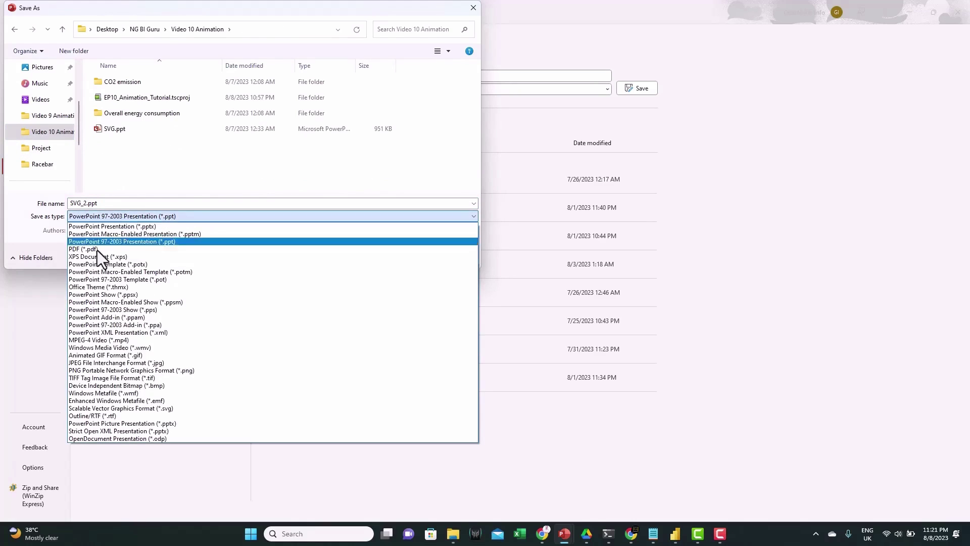
left_click(122, 408)
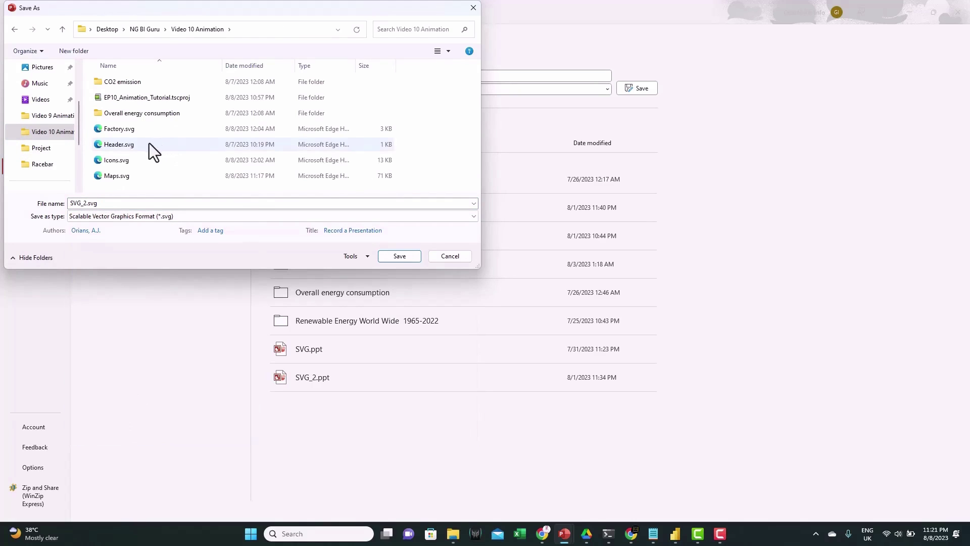
left_click(142, 176)
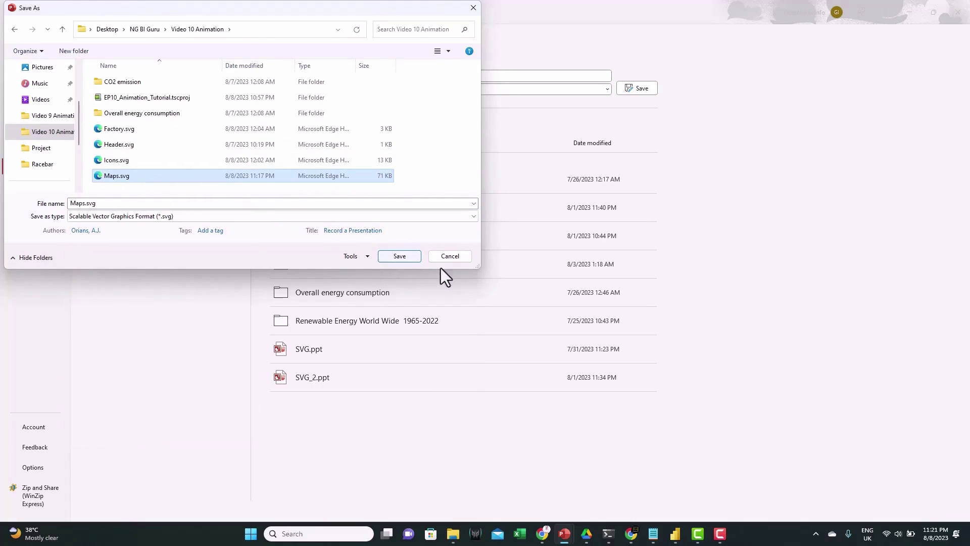
left_click(408, 256)
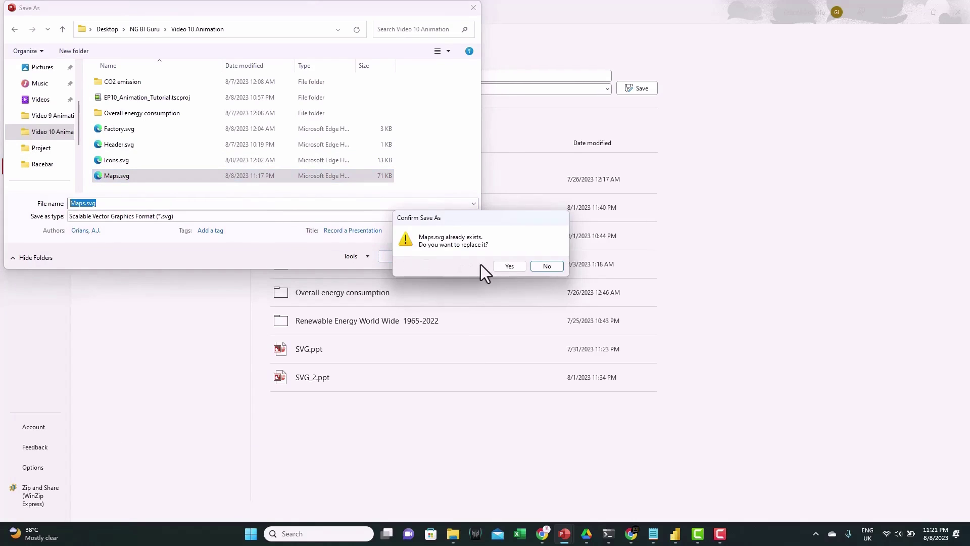
left_click(509, 265)
left_click(485, 294)
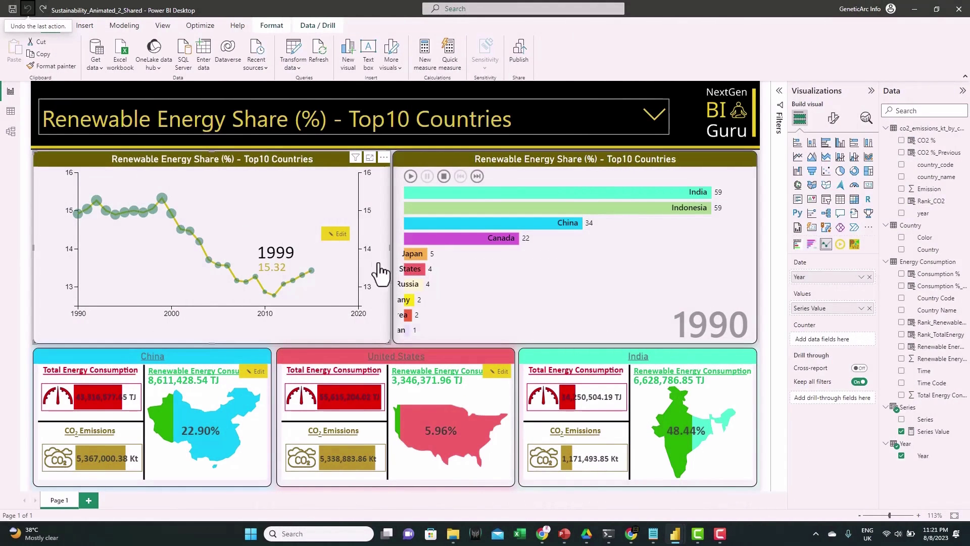
- In the Power BI Desktop report, remove the United States and India card visuals
mouse_move(453, 368)
left_click(508, 355)
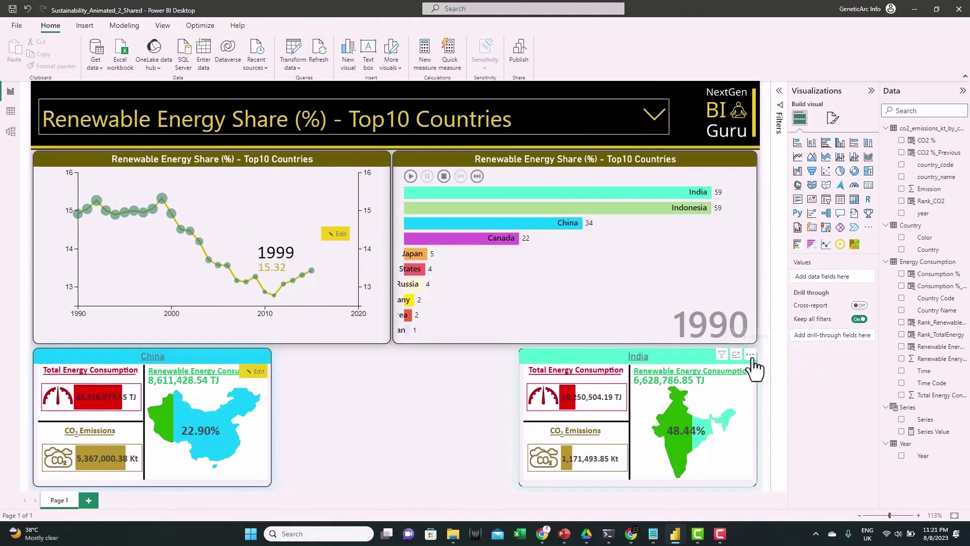
left_click(751, 356)
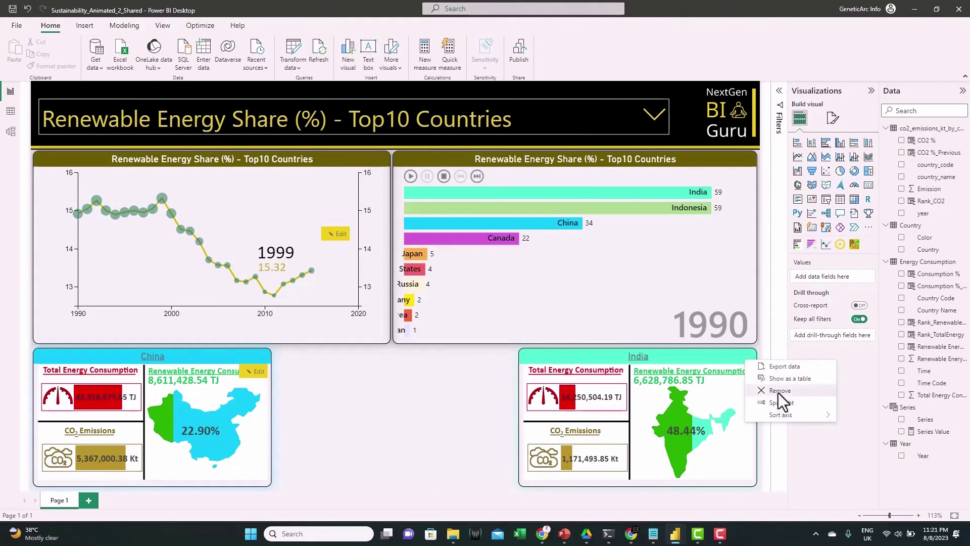
left_click(778, 391)
- Replace the China card visual's image with Maps.svg, keeping the existing layer configurations, and clear the visual's Country filter
left_click(251, 356)
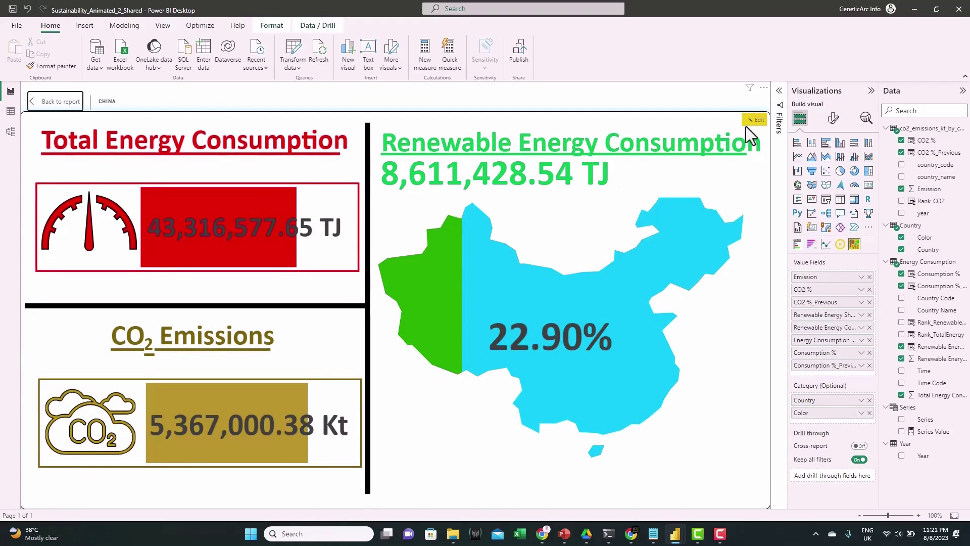
left_click(753, 122)
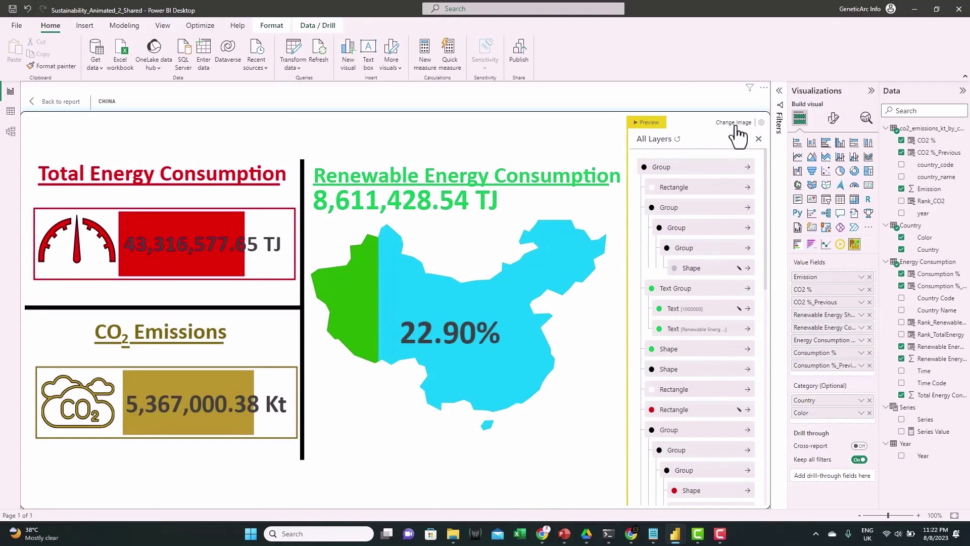
left_click(732, 126)
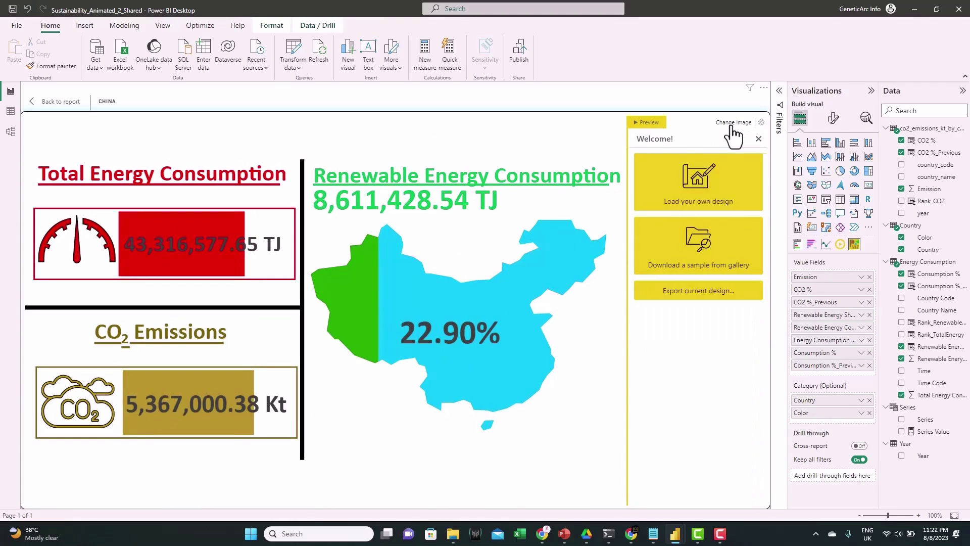
left_click(704, 192)
left_click(694, 256)
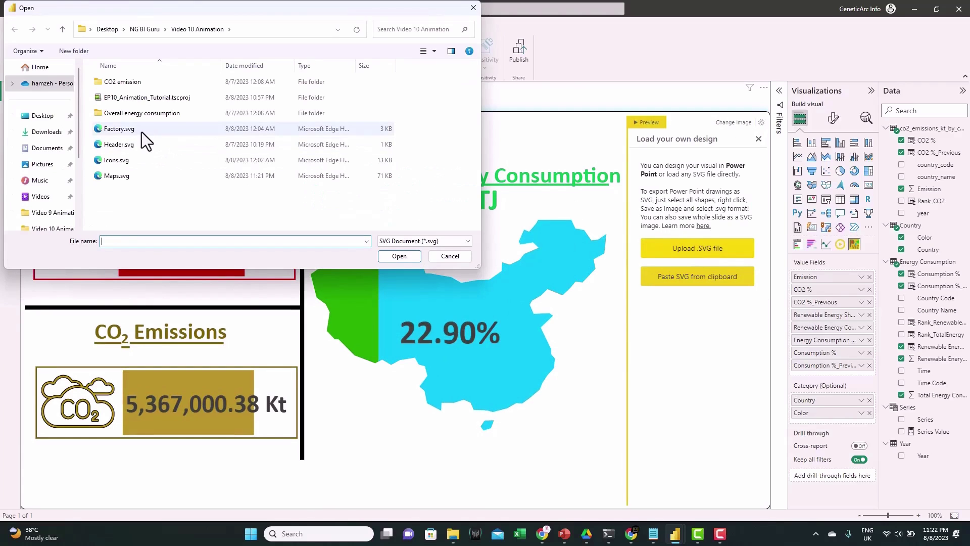
double_click(137, 175)
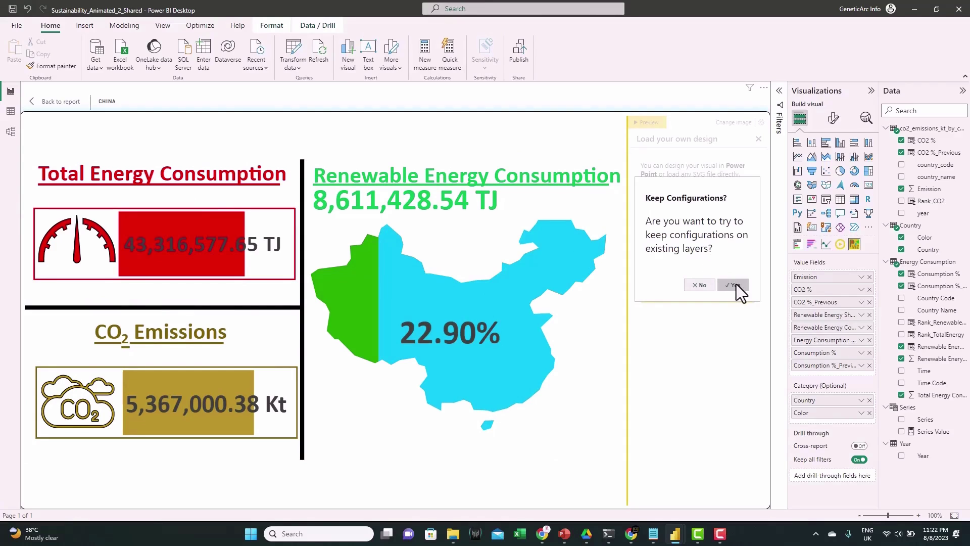
left_click(734, 285)
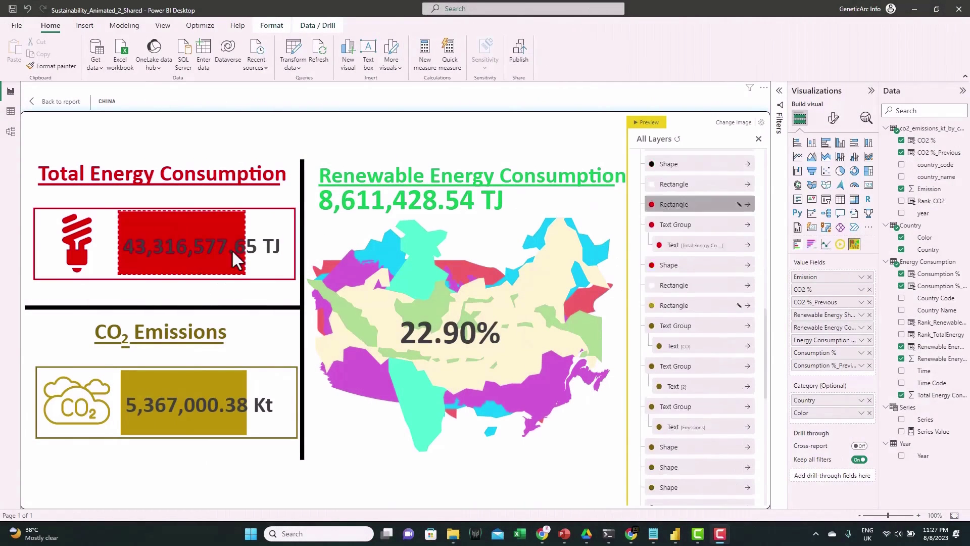
left_click(779, 91)
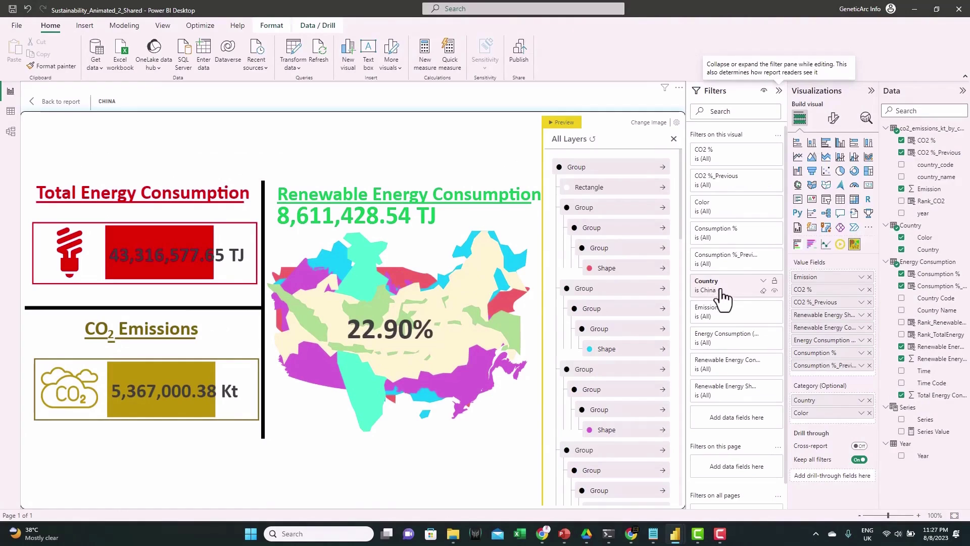
left_click(764, 291)
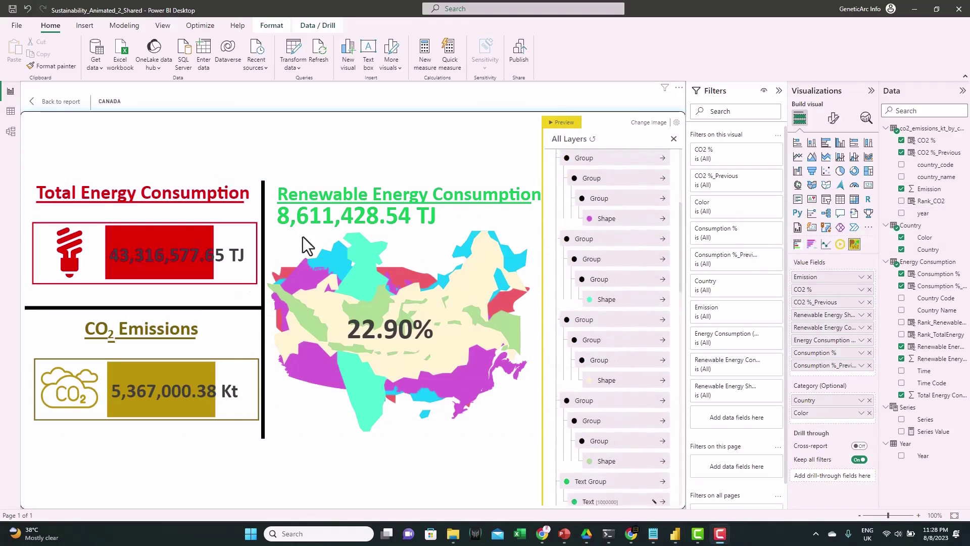
- Create a calculated table named Rank using DATATABLE, with one integer column Rank holding the values 1, 2 and 3
left_click(131, 25)
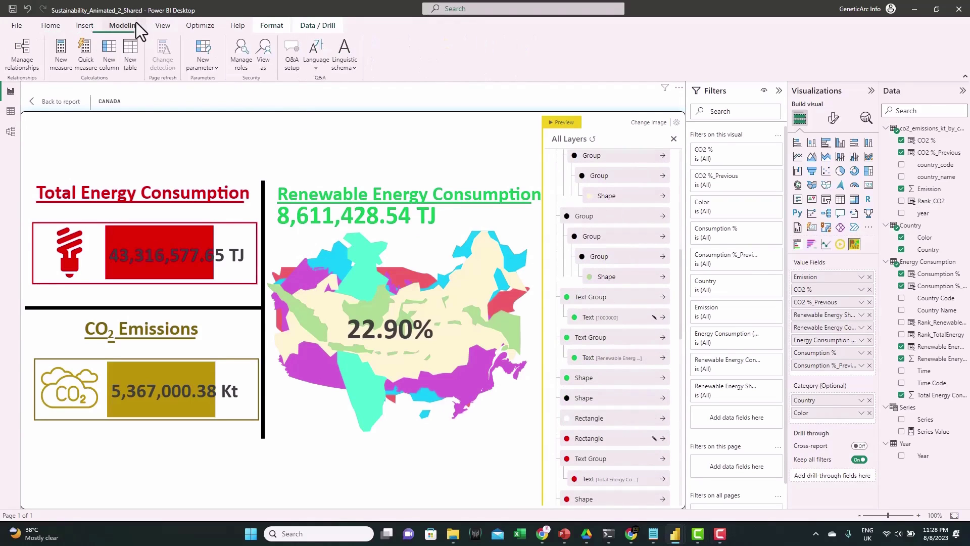
left_click(127, 77)
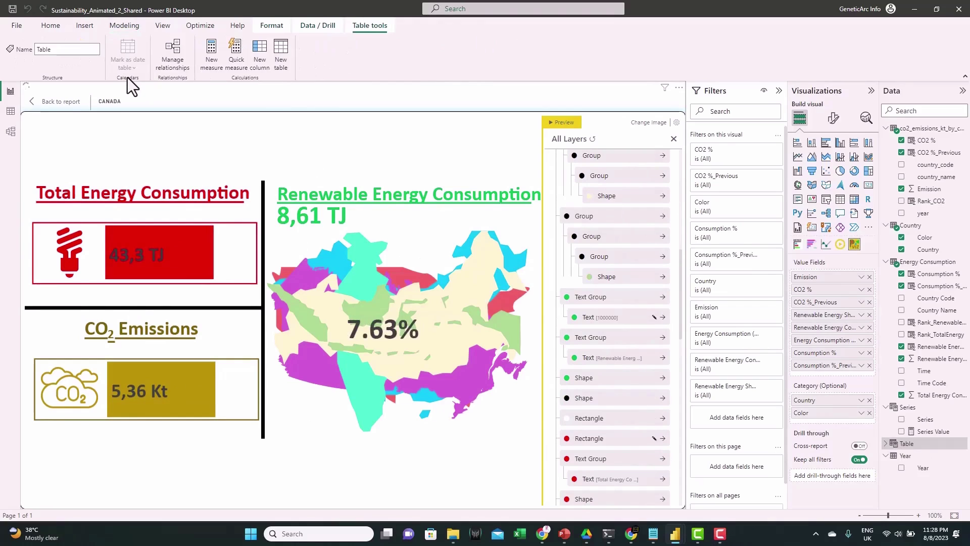
type("Rank = DATATABLE(\"Rank\", INTEGER,     {         {1},         {2},         {3}     } )")
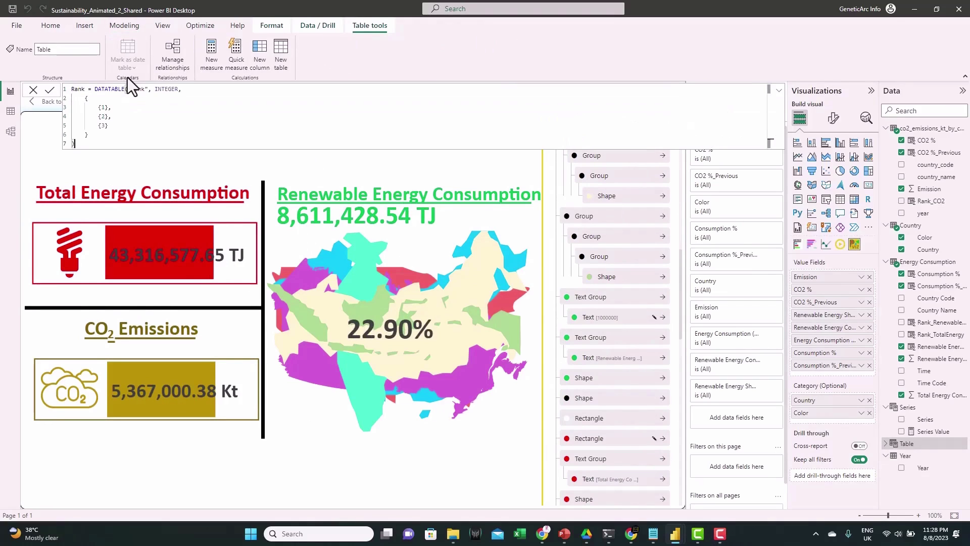
key("Return")
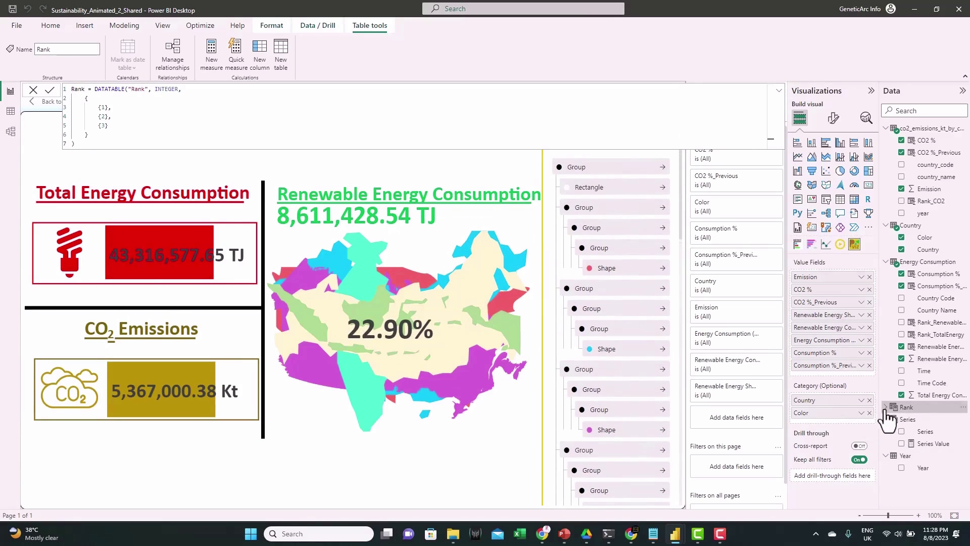
- Filter the card visual by Rank with basic filtering set to 1, and remove Country from its category fields
left_click(906, 408)
left_click_drag(923, 424, 760, 416)
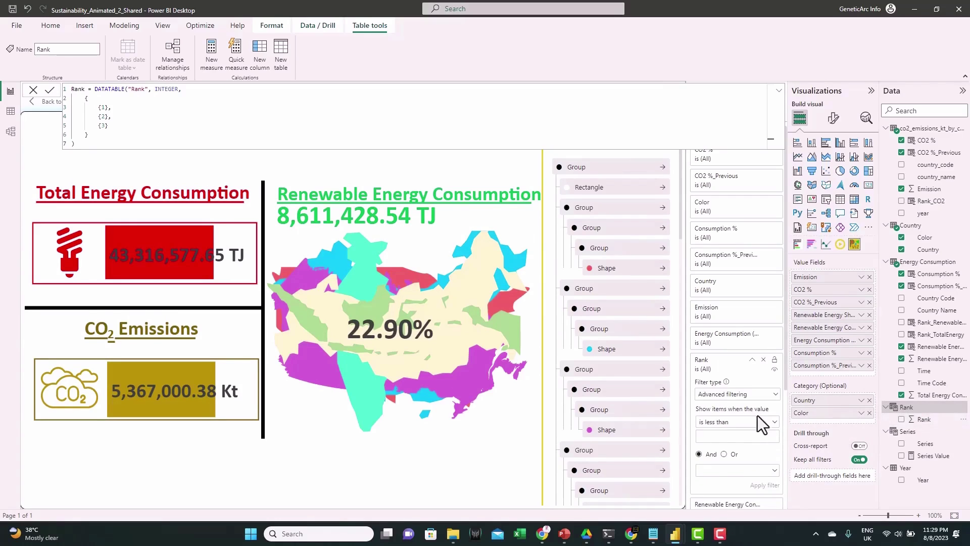
left_click(718, 397)
left_click(722, 425)
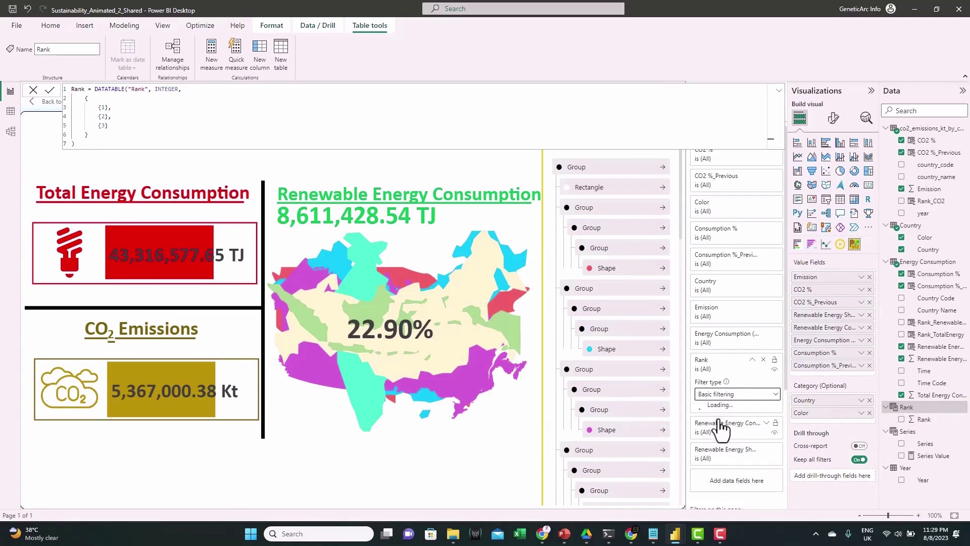
left_click(702, 418)
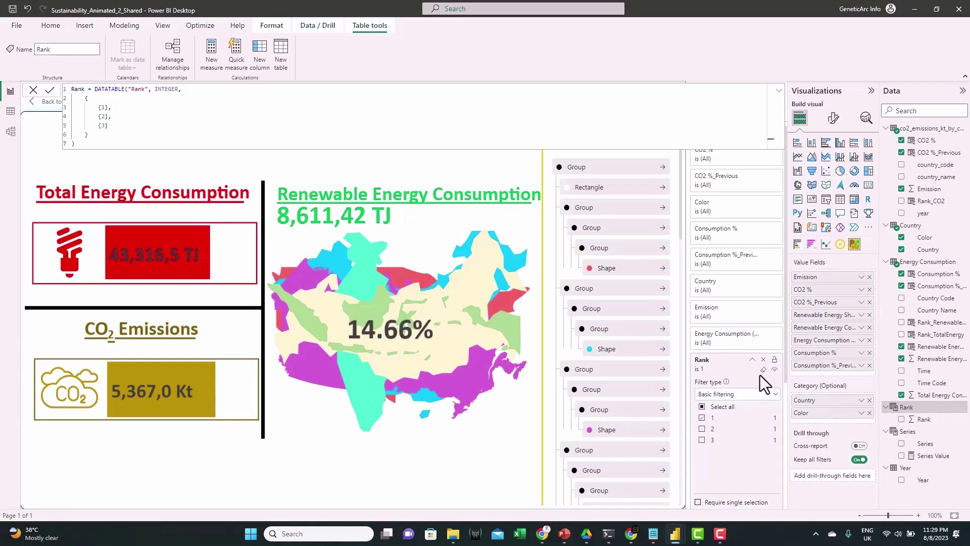
left_click(753, 360)
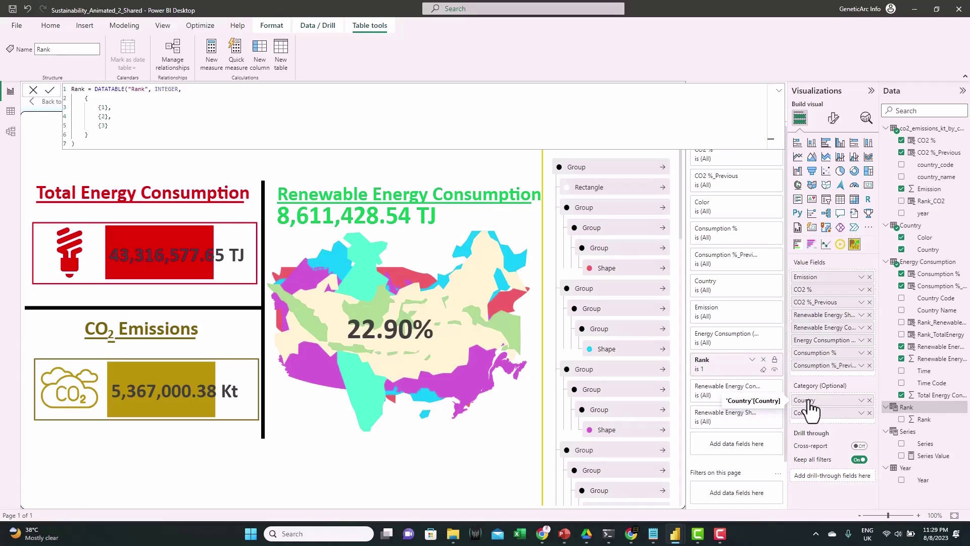
left_click(870, 400)
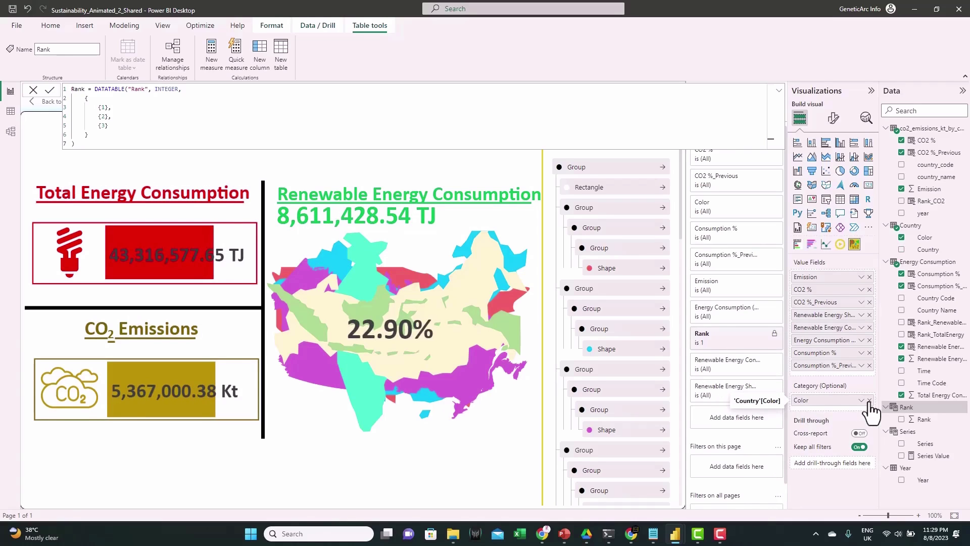
- Create a Country_Ranked measure in the Series table that returns the country at the selected rank for CO2 emission, renewable energy share or final energy consumption
right_click(909, 434)
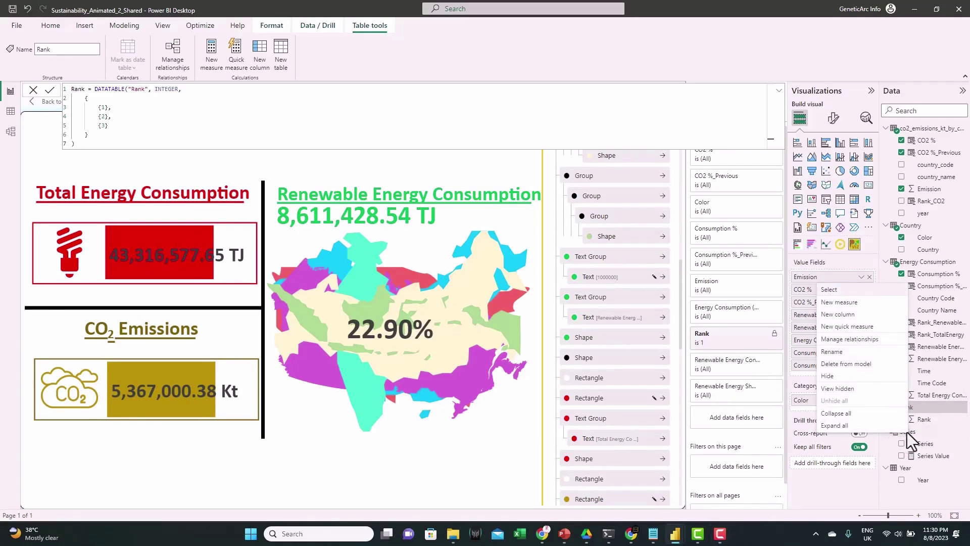
left_click(846, 302)
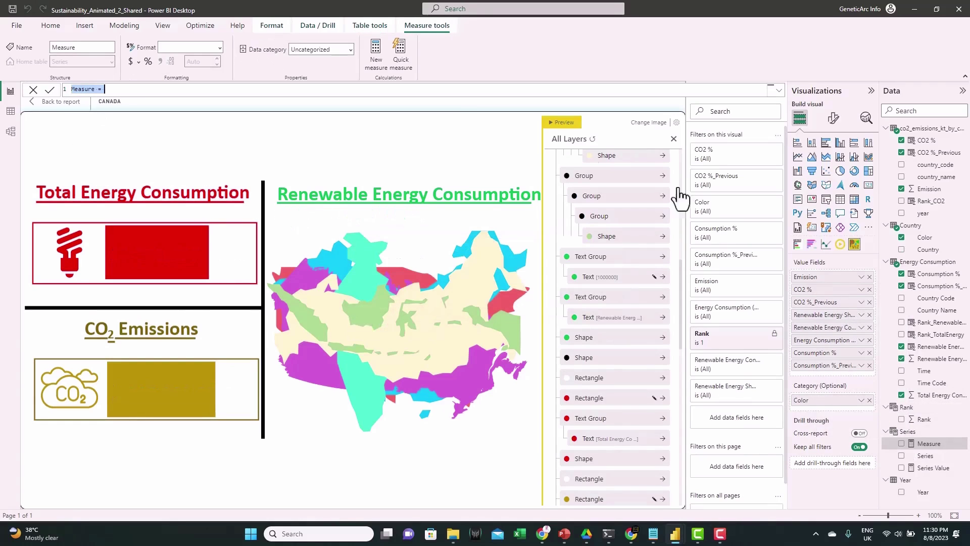
type("Country_Ranked = var RNK=max('Rank'[Rank]) var TopCO2=CALCULATE(max(co2_emissions_kt_by_country[country_name]),co2_emissions_kt_by_country[Rank_CO2]=RNK) var TopEnergy=CALCULATE(max('Energy Consumption'[Country Name]),'Energy Consumption'[Rank_TotalEnergy]=RNK) var TopRenewable=CALCULATE(max('Energy Consumption'[Country Name]),'Energy Consumption'[Rank_RenewableEnergyShare]=RNK) return SWITCH(TRUE(), CONTAINS('Series','Series'[Series],\"CO2 Emission (Kt) - Top10 Countries\"),CALCULATE(max(Country[Country]),Country[Country]=TopCO2), CONTAINS('Series','Series'[Series],\"Renewable Energy Share (%) - Top10 Countries\"),CALCULATE(max(Country[Country]),Country[Country]=TopRenewable), CONTAINS('Series','Series'[Series],\"Final Energy Consuption (TJ) - Top10 Countries\"),CALCULATE(max(Country[Country]),Country[Country]=TopEnergy))")
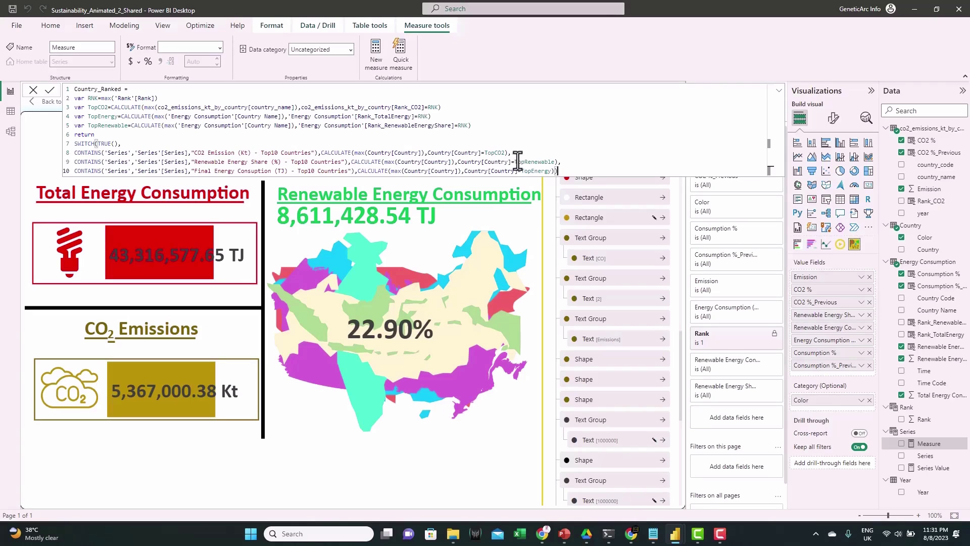
left_click(50, 91)
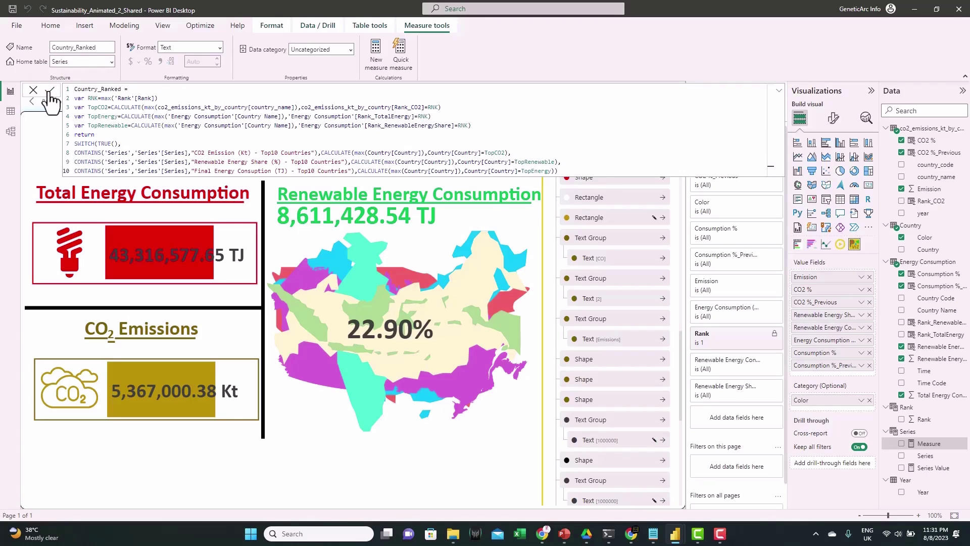
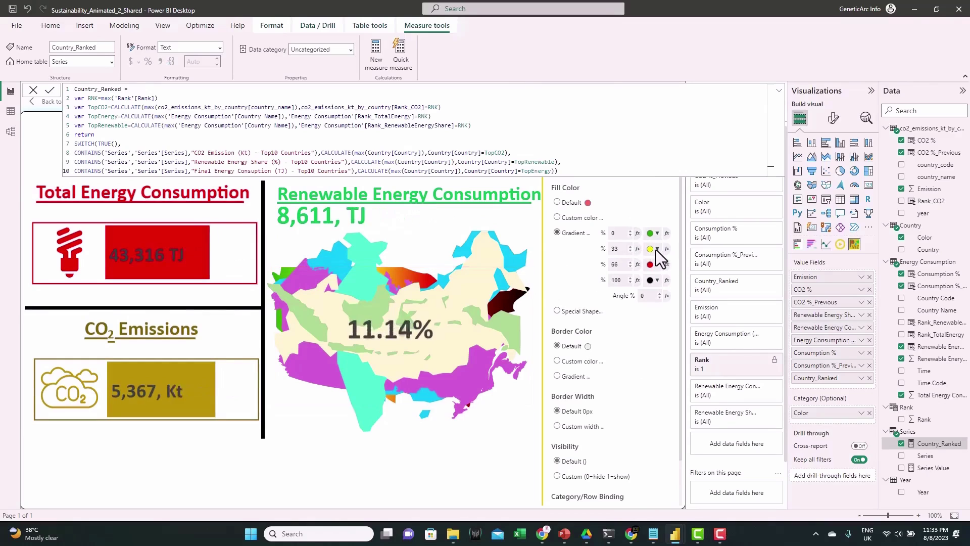
- Set the colour of the 33% gradient stop in the map shape's fill to green, rgba(30, 150, 0, 1)
left_click(656, 248)
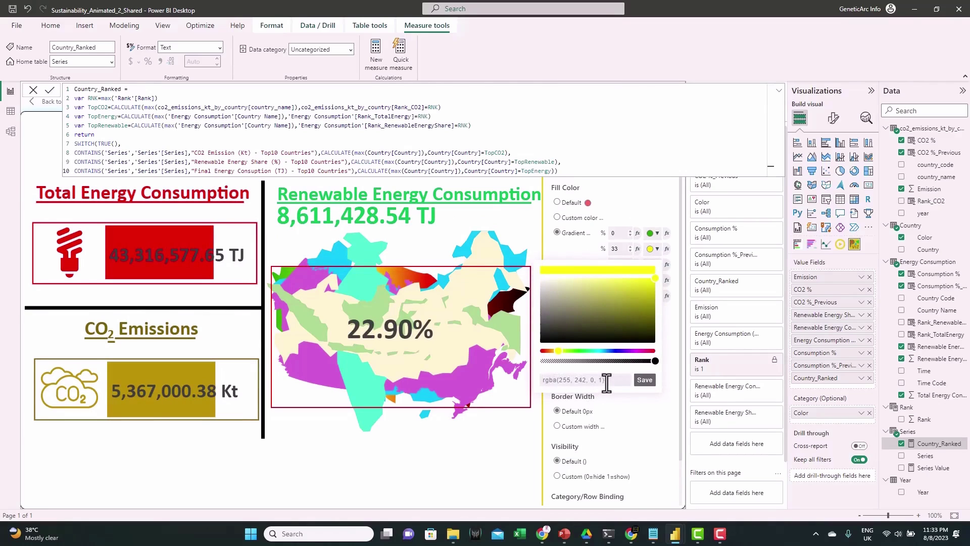
type("rgba(30, 150, 0, 1)")
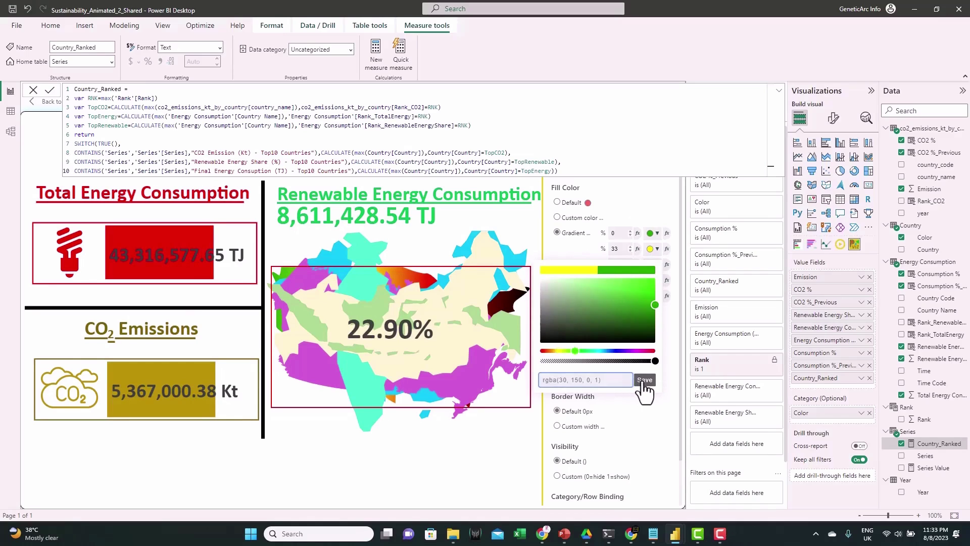
left_click(644, 380)
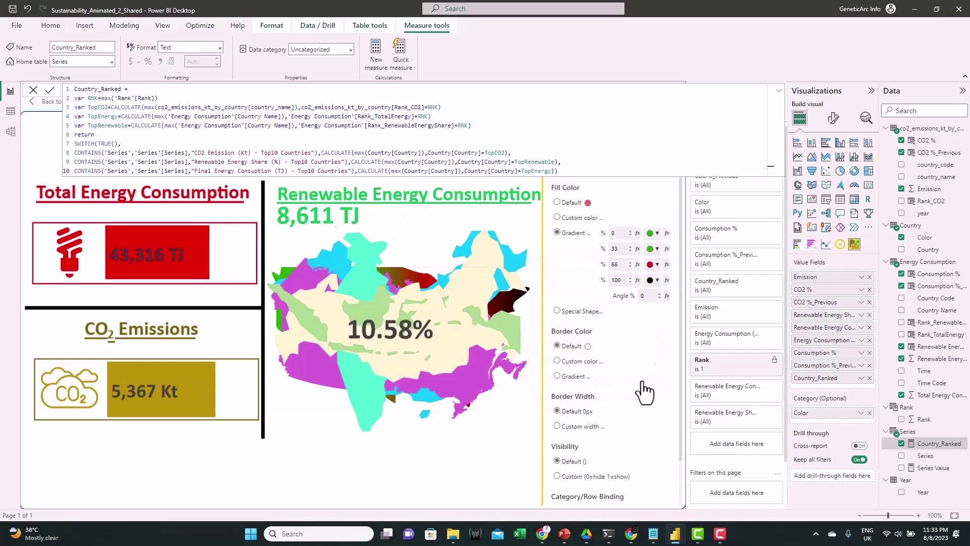
- Bind the position of the second gradient stop to the first Renewable Energy Share value
left_click(637, 249)
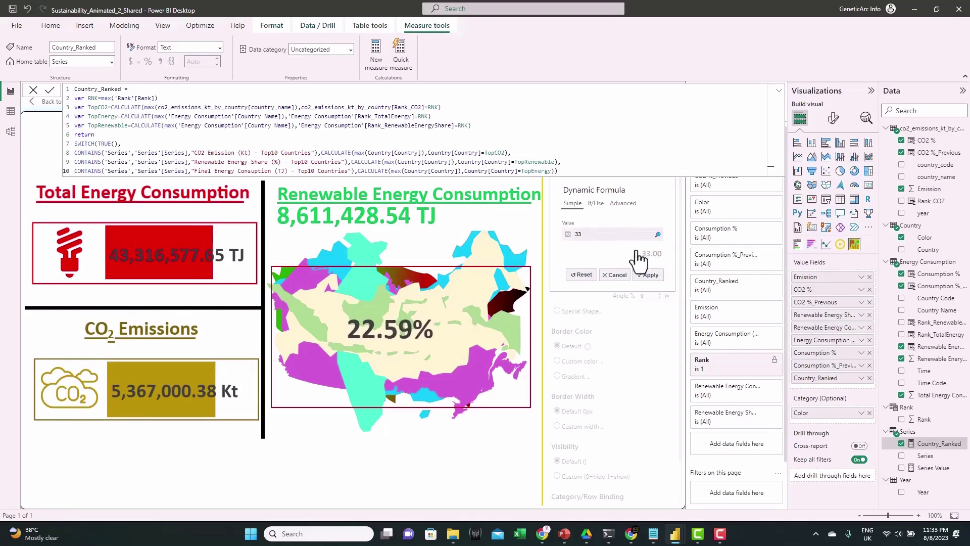
left_click(658, 234)
left_click(638, 208)
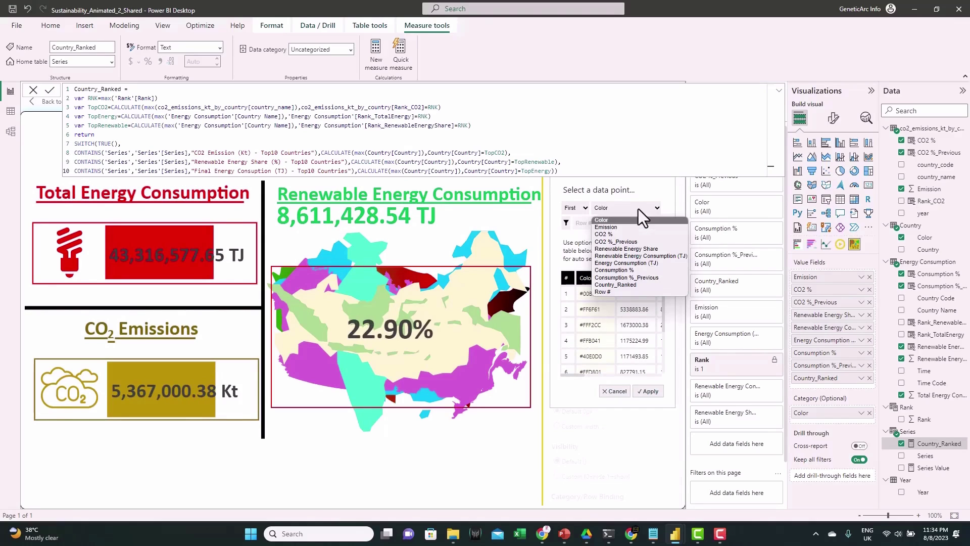
left_click(640, 247)
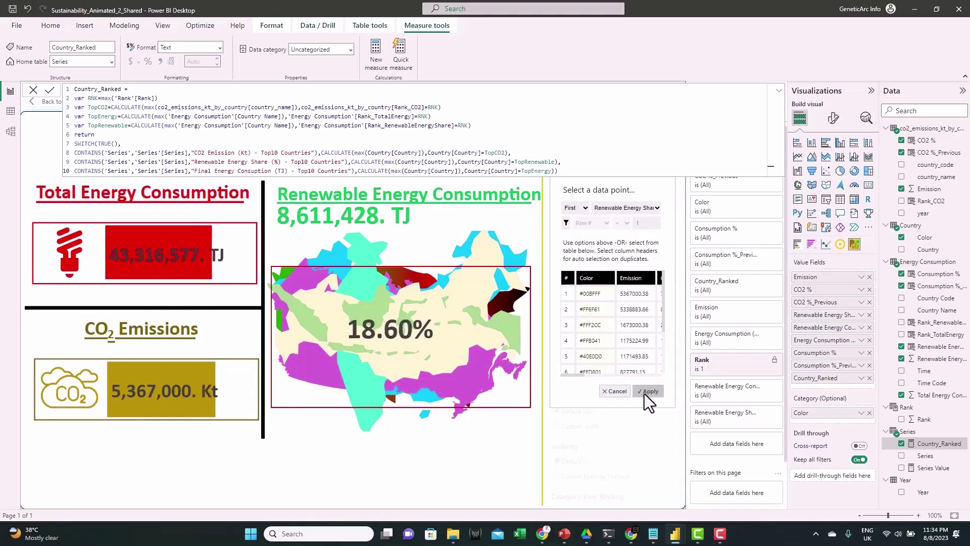
left_click(647, 392)
left_click(656, 220)
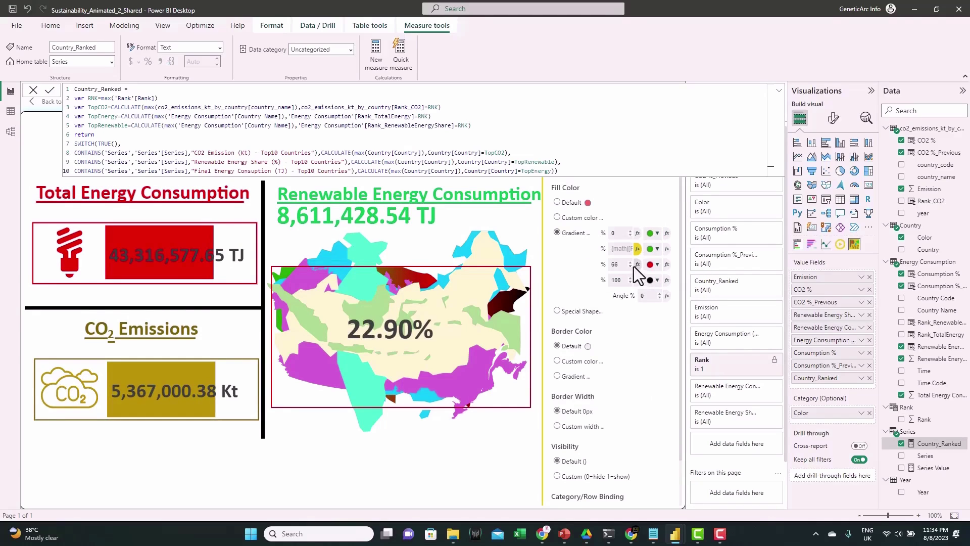
- Bind the position of the third gradient stop to the first Renewable Energy Share value
left_click(636, 265)
left_click(656, 232)
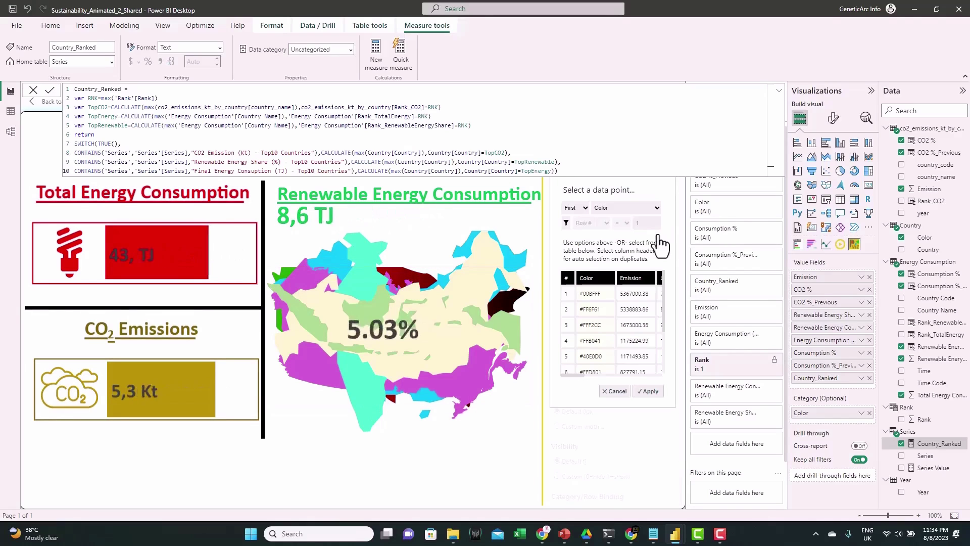
left_click(626, 210)
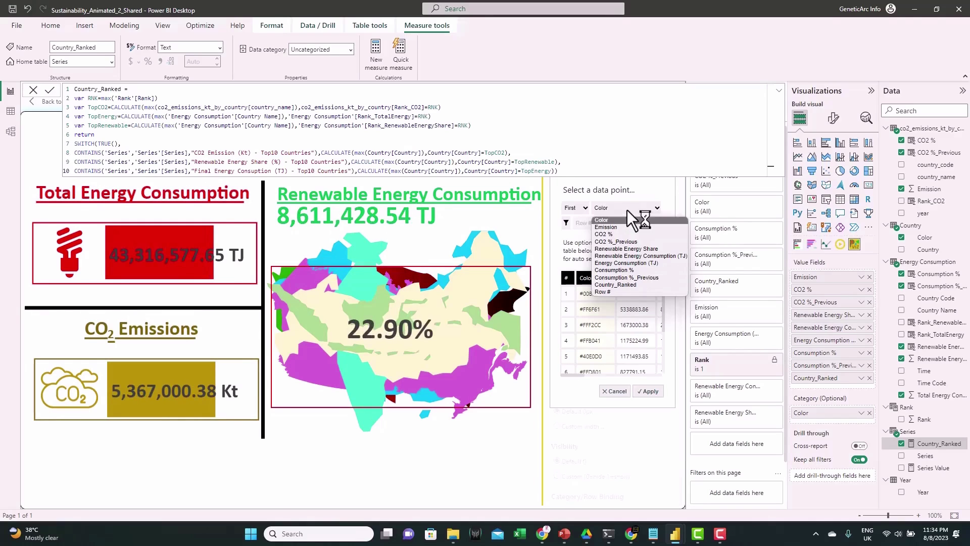
left_click(626, 248)
left_click(649, 392)
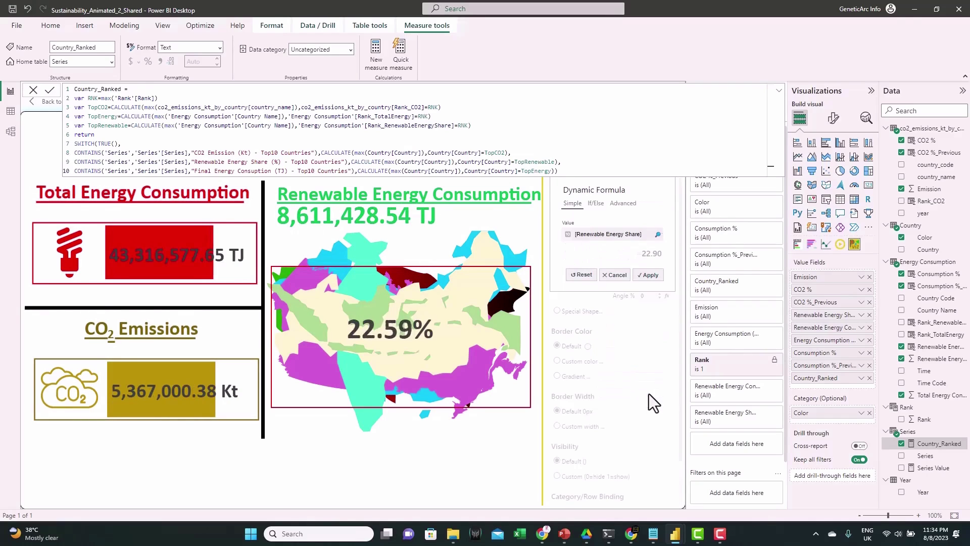
left_click(641, 274)
- Bind the colour of the third gradient stop to the first value of the Color field
left_click(667, 265)
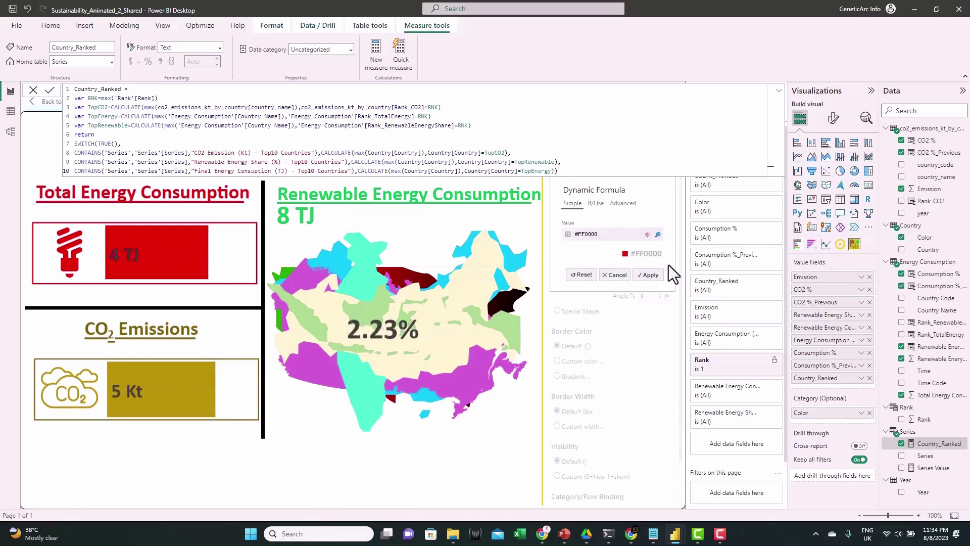
left_click(659, 234)
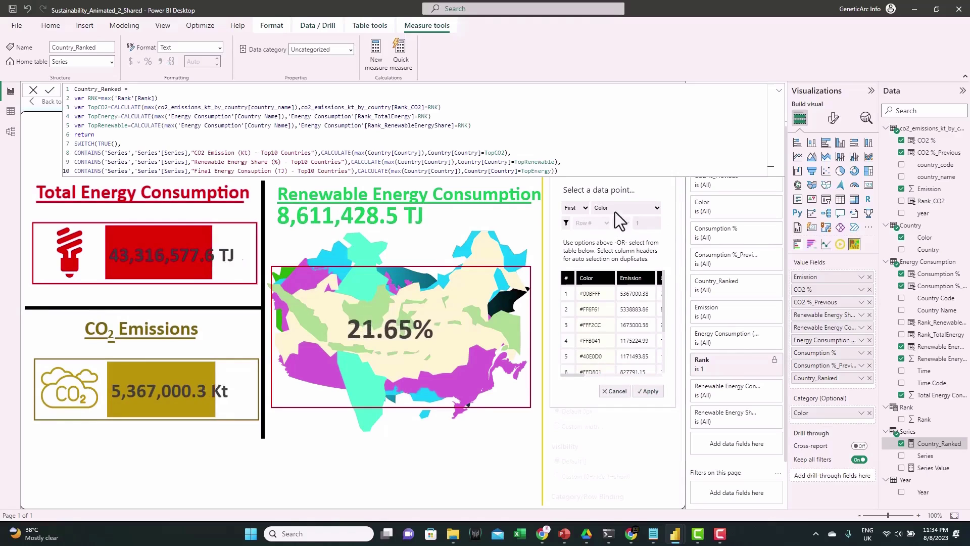
left_click(606, 210)
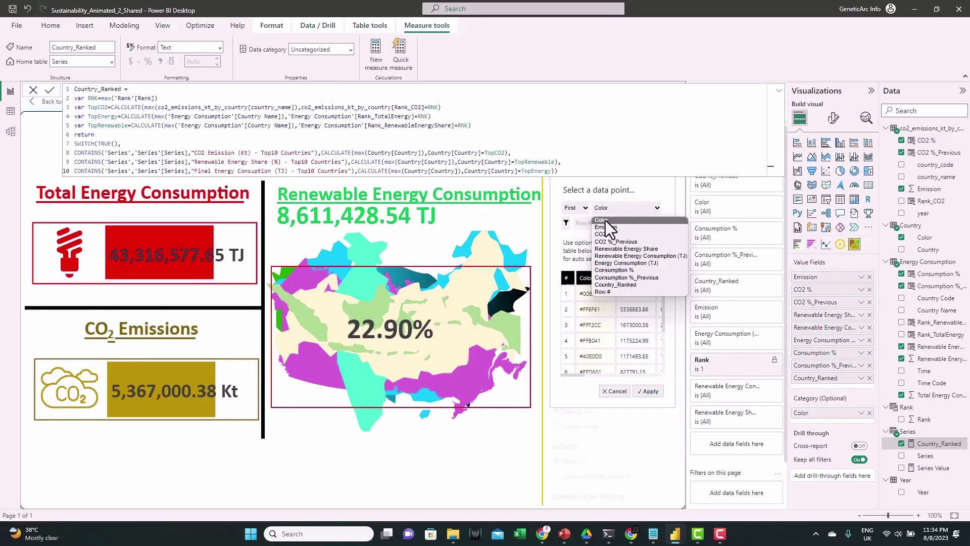
left_click(605, 220)
left_click(646, 390)
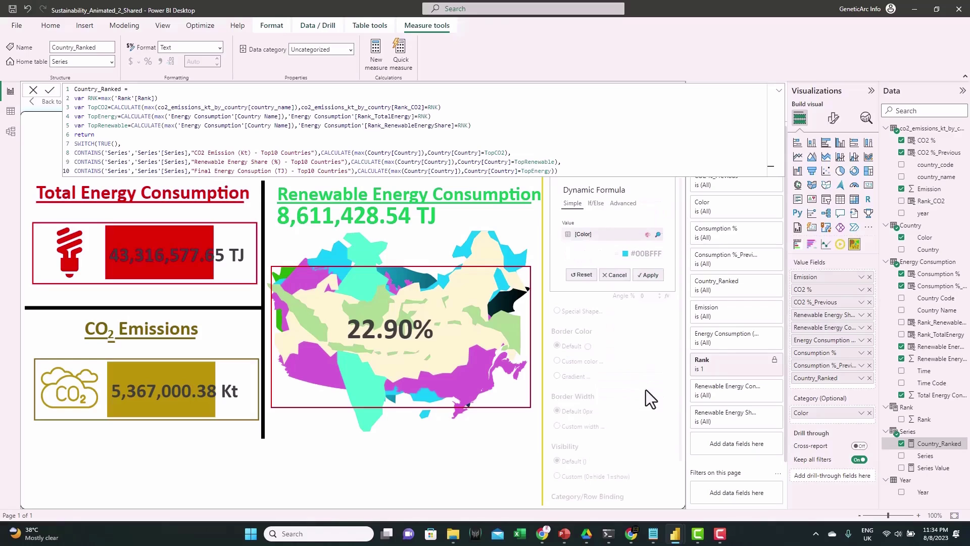
left_click(645, 277)
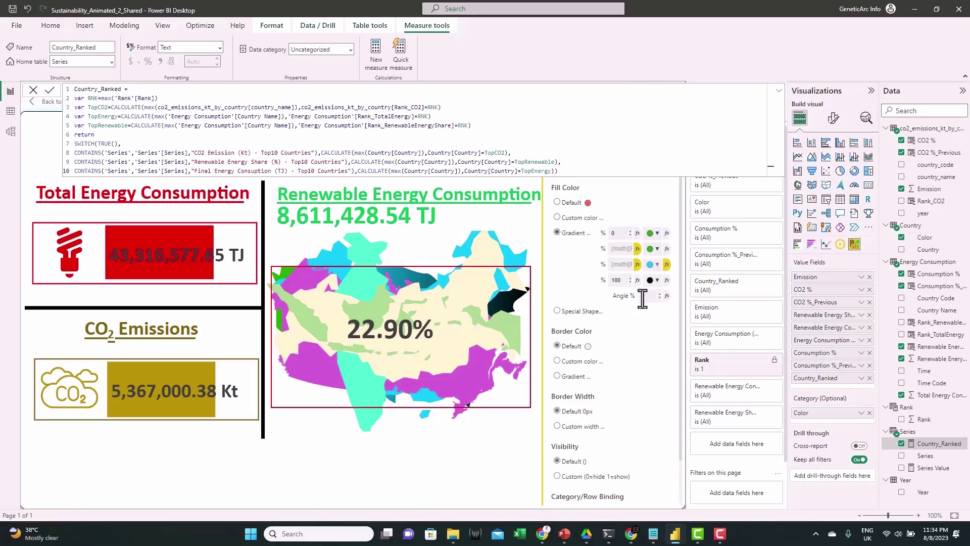
- Bind the colour of the 100% gradient stop to the first value of the Color field
left_click(667, 280)
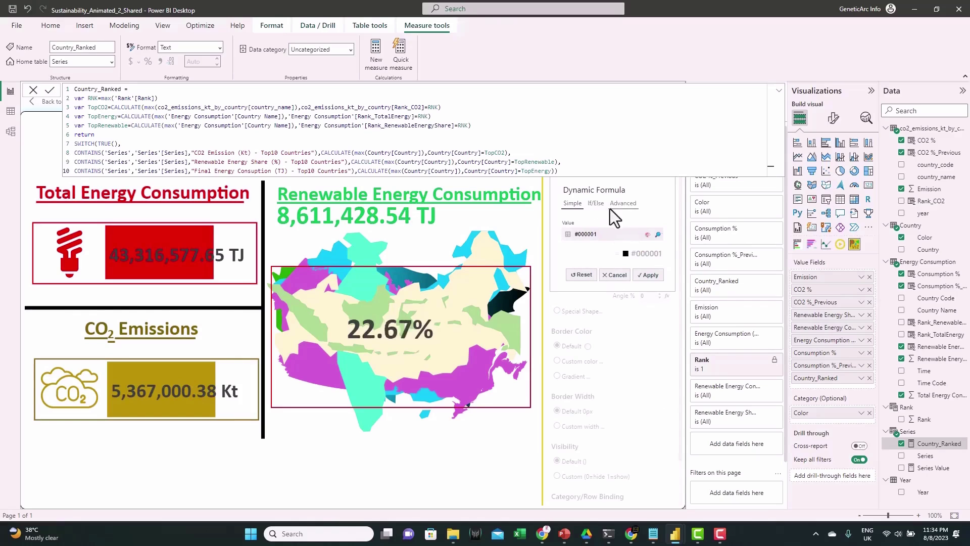
left_click(658, 234)
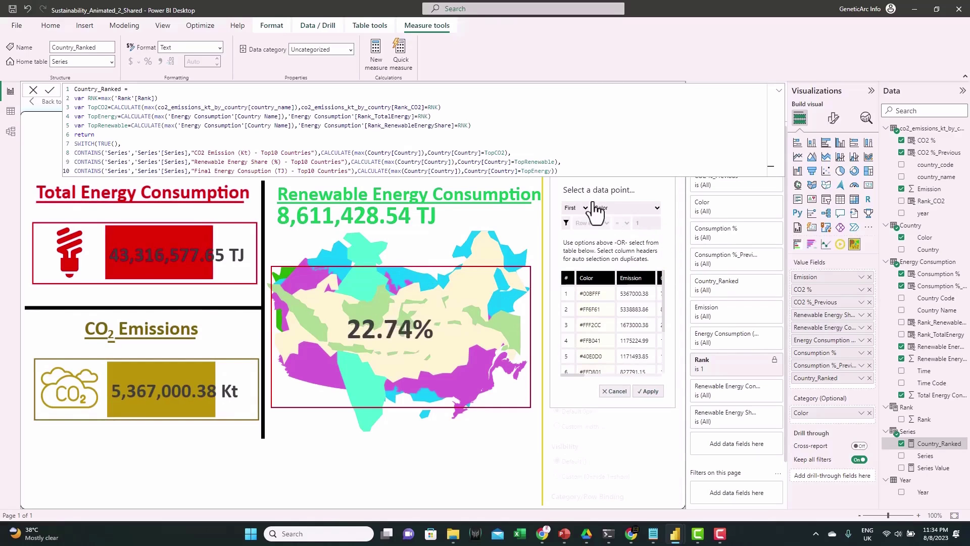
left_click(648, 390)
left_click(648, 276)
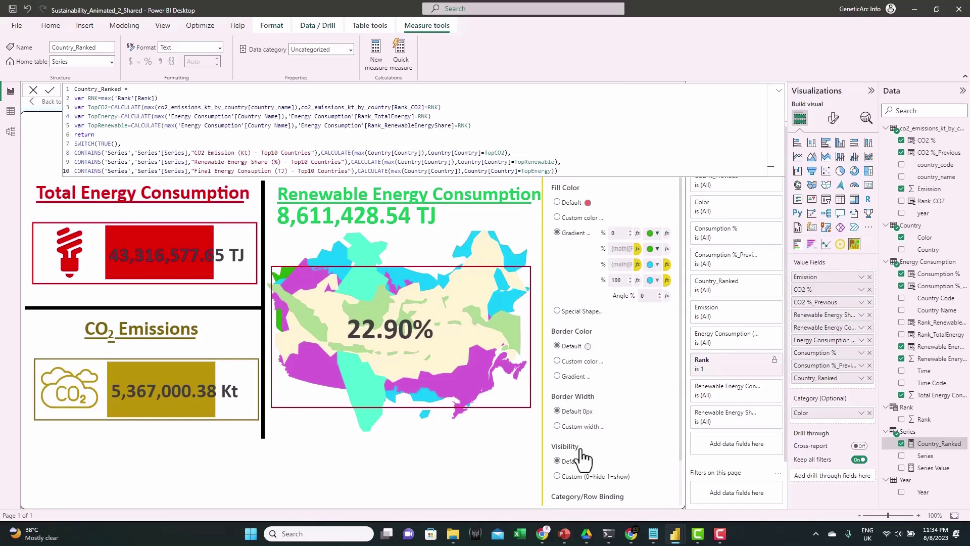
- Switch the map shape's visibility to custom and start an If/Else formula that tests the first Country_Ranked value
scroll(581, 464, "down", 1)
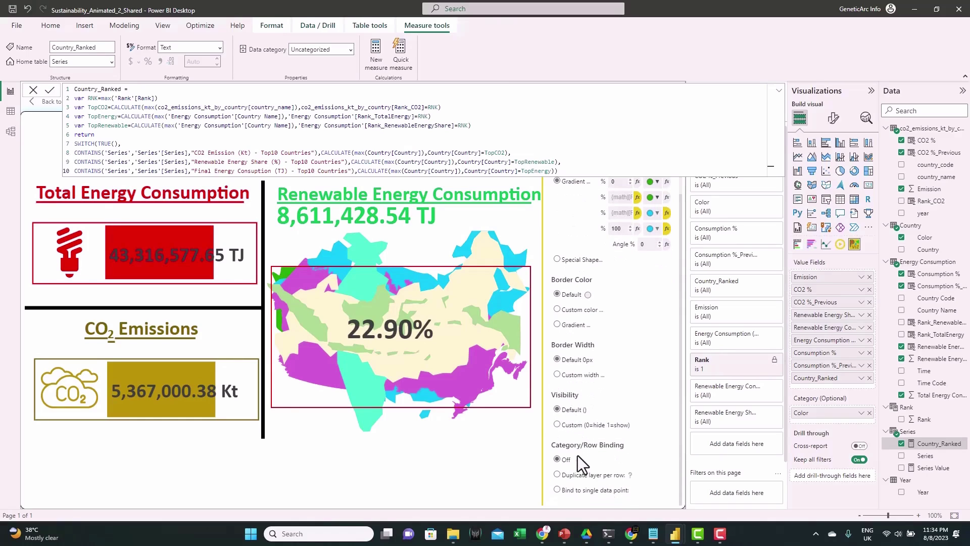
left_click(557, 425)
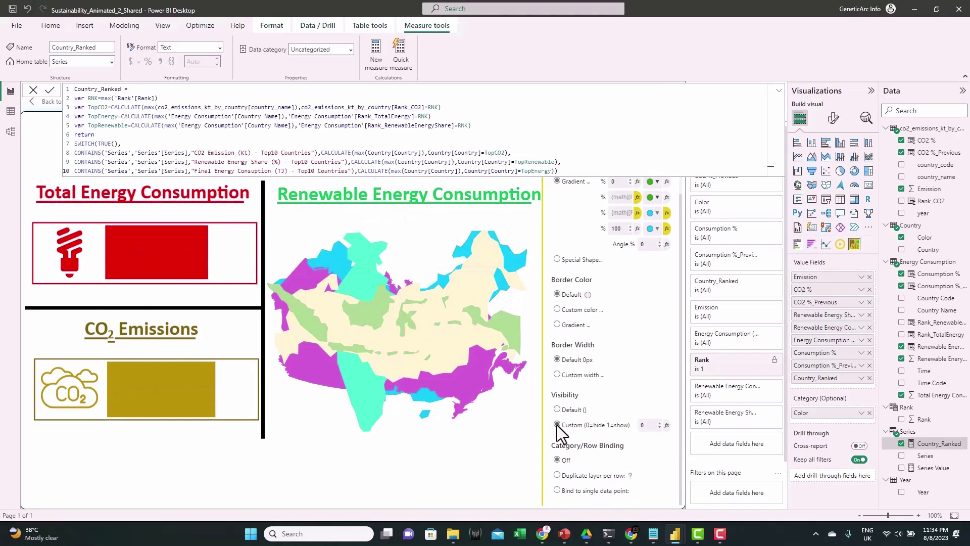
left_click(667, 425)
left_click(598, 205)
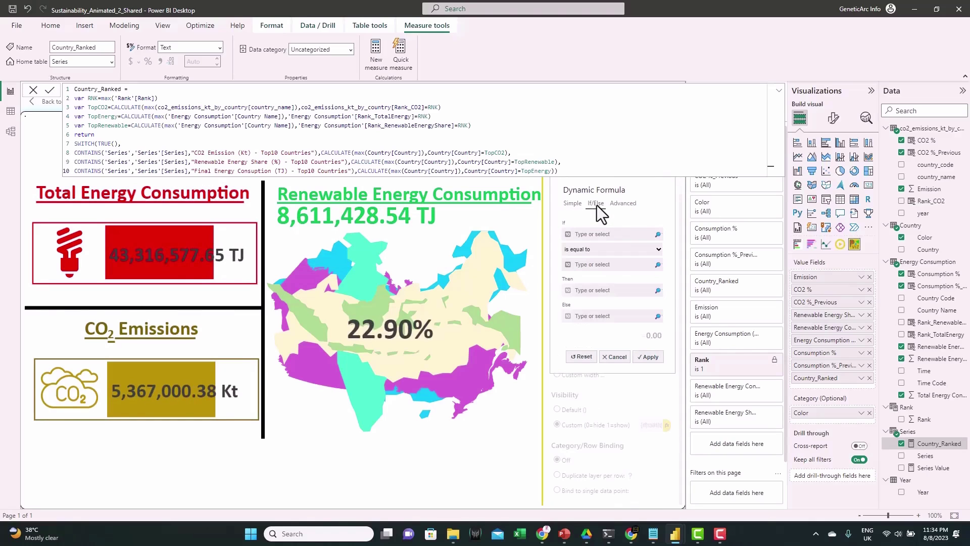
left_click(658, 234)
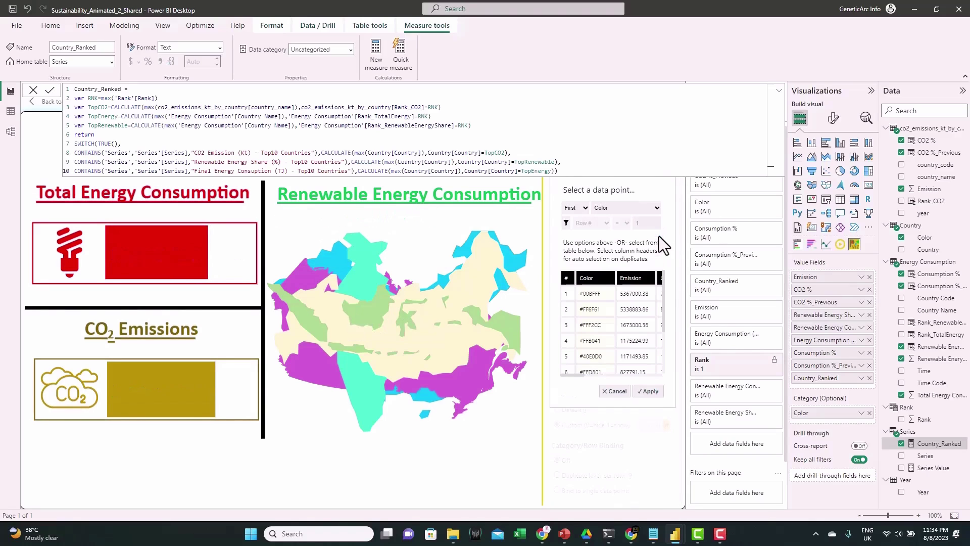
left_click(617, 212)
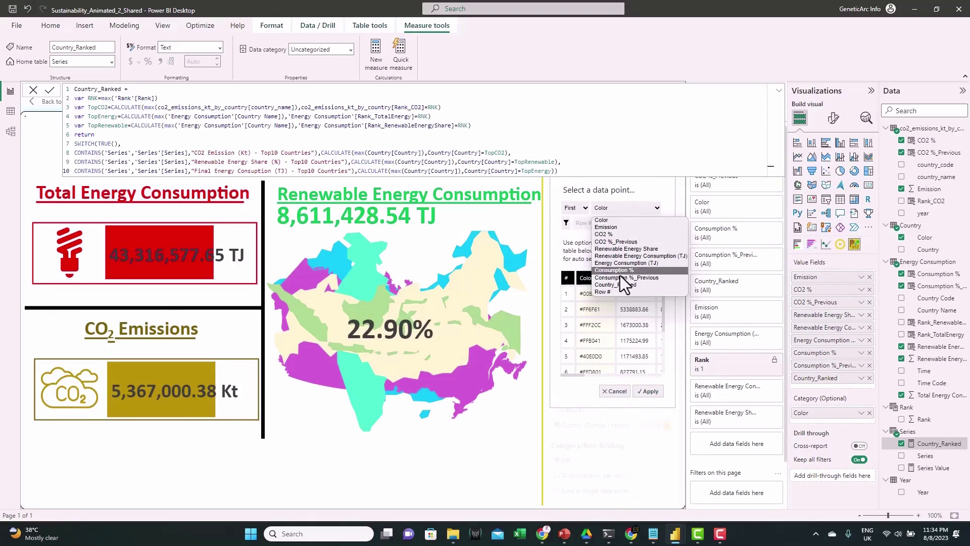
left_click(623, 285)
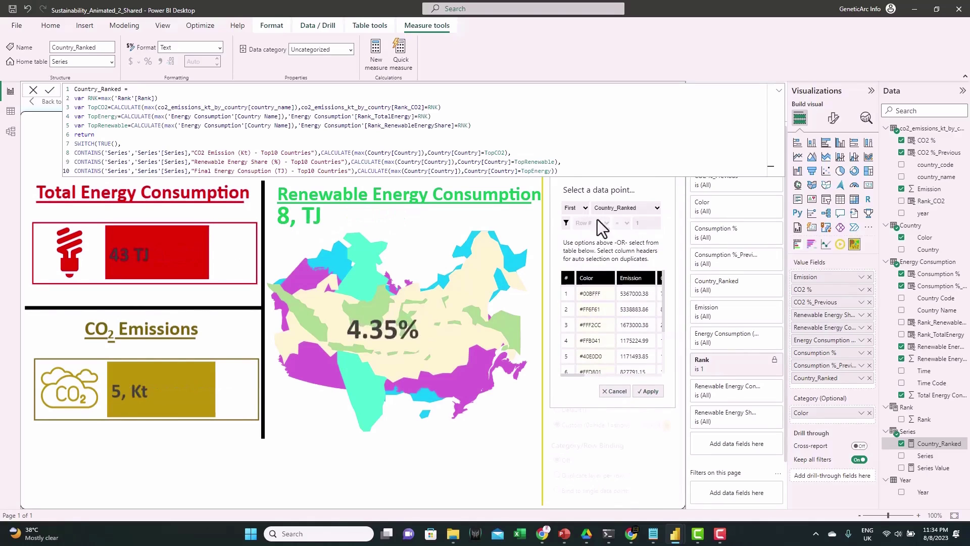
left_click(648, 390)
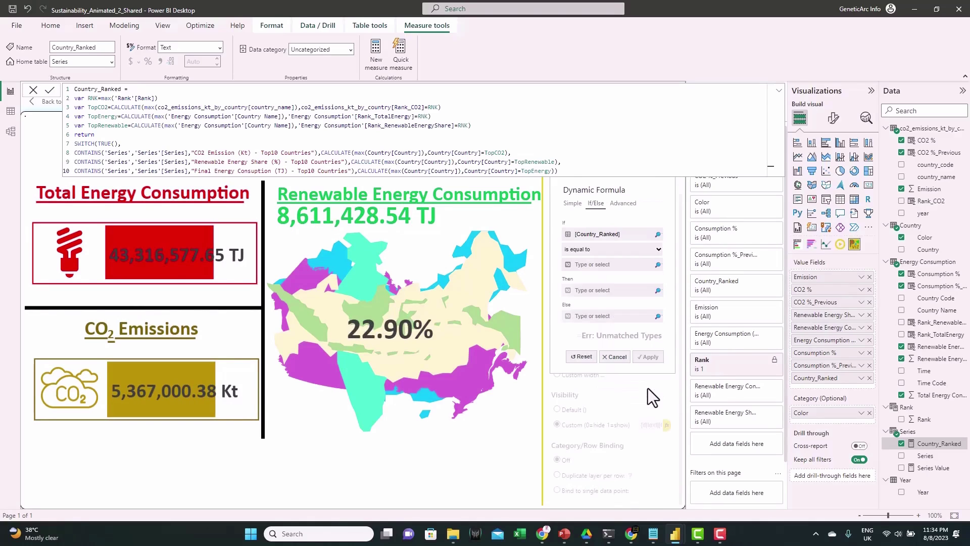
- Complete the visibility formula to return 1 when Country_Ranked is equal to United States and 0 otherwise, and apply it
left_click(582, 266)
type("United")
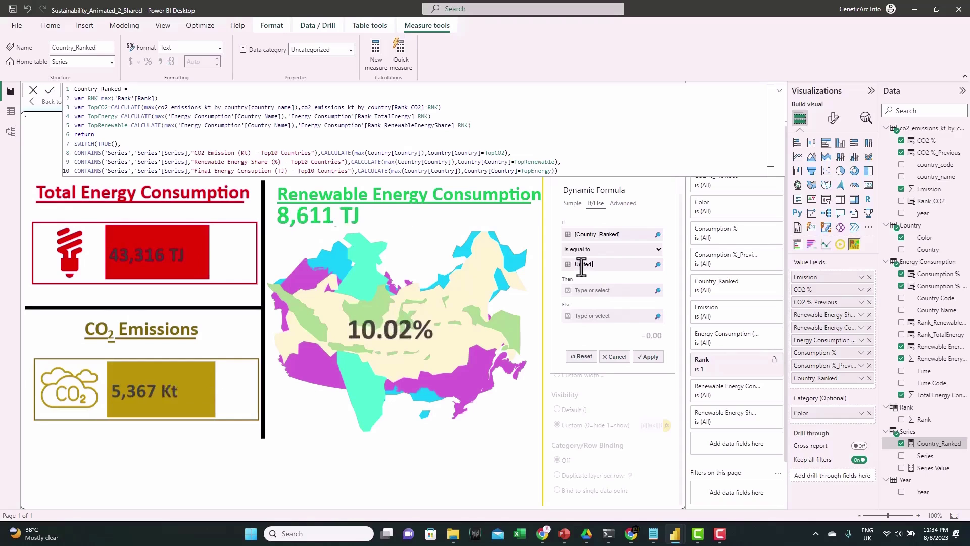
type(" Sta")
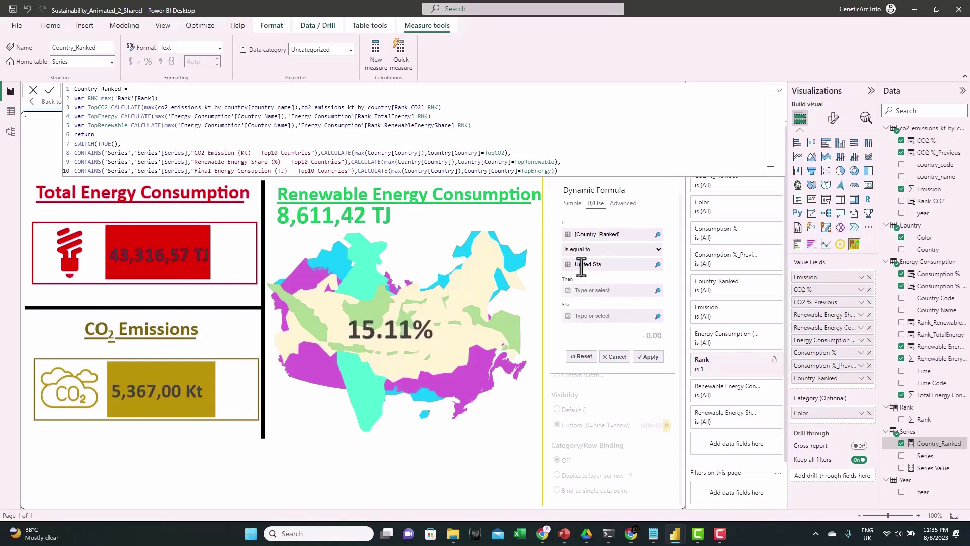
type("tes")
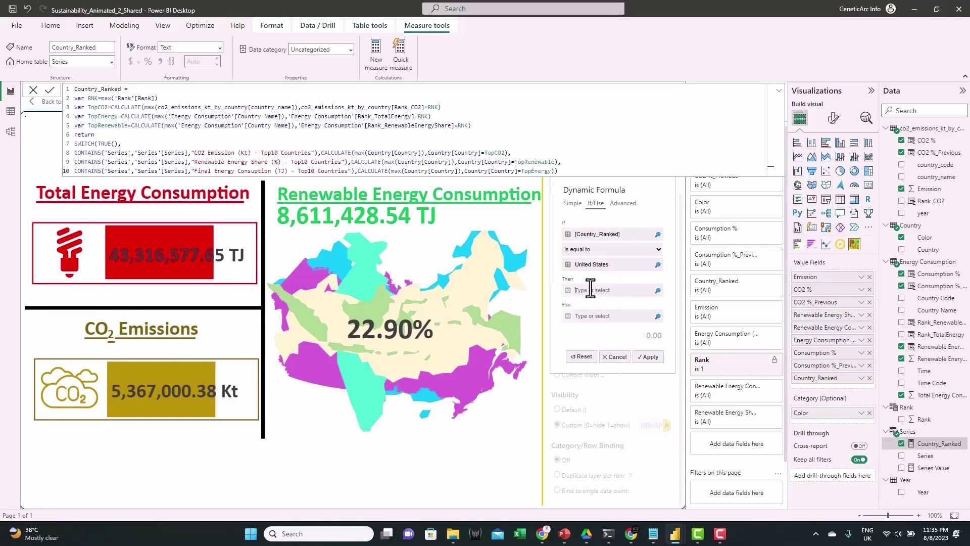
left_click(585, 315)
type("0")
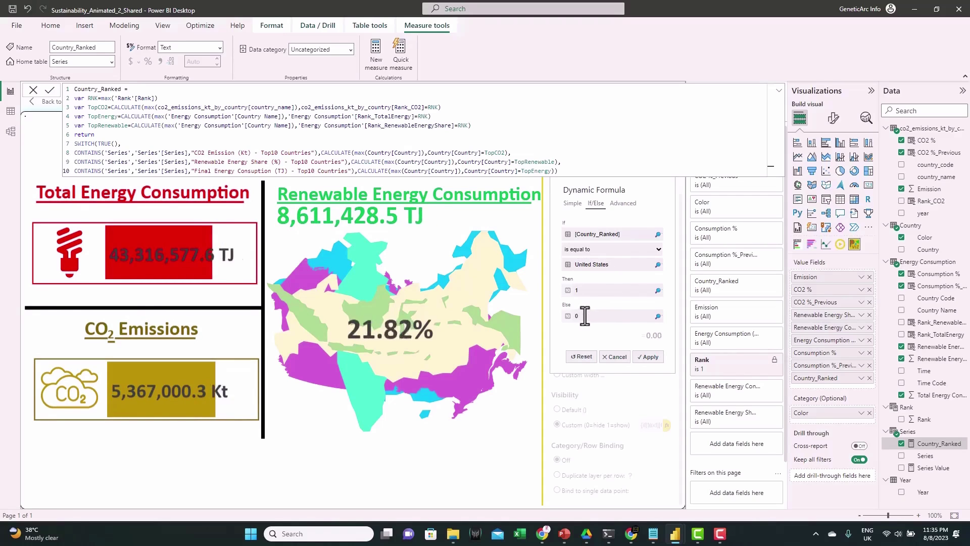
left_click(641, 357)
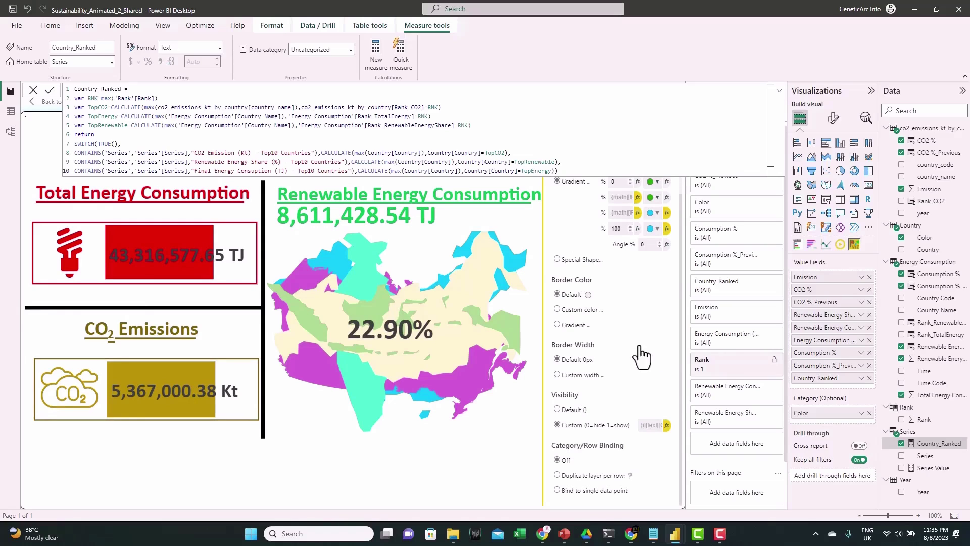
- Reopen the shape's visibility formula, reselect the "is equal to" comparison between Country_Ranked and United States, and apply it
left_click(665, 423)
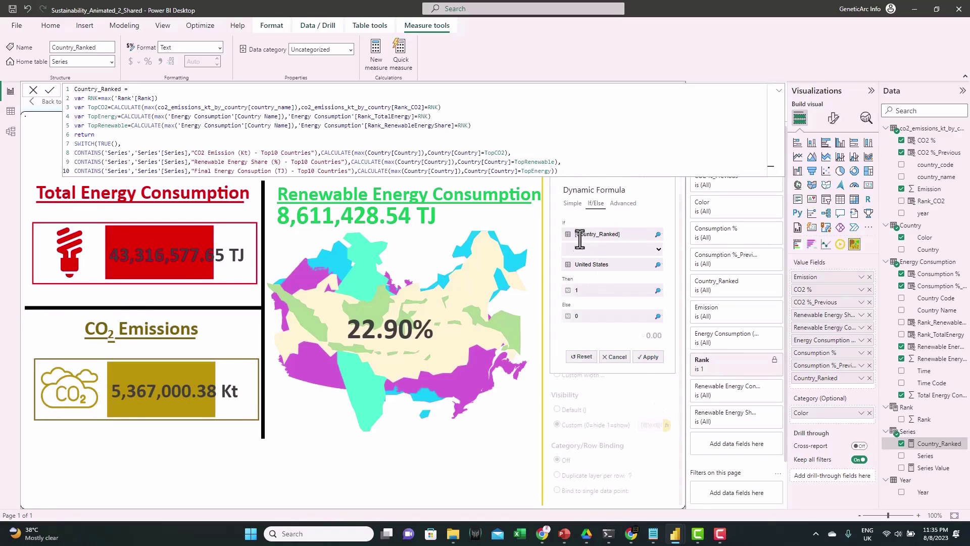
left_click(638, 250)
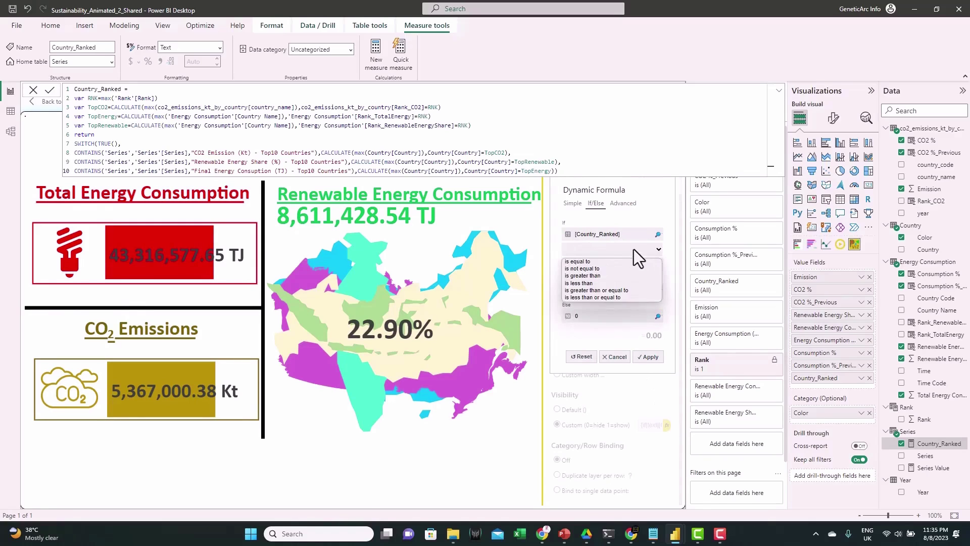
left_click(586, 261)
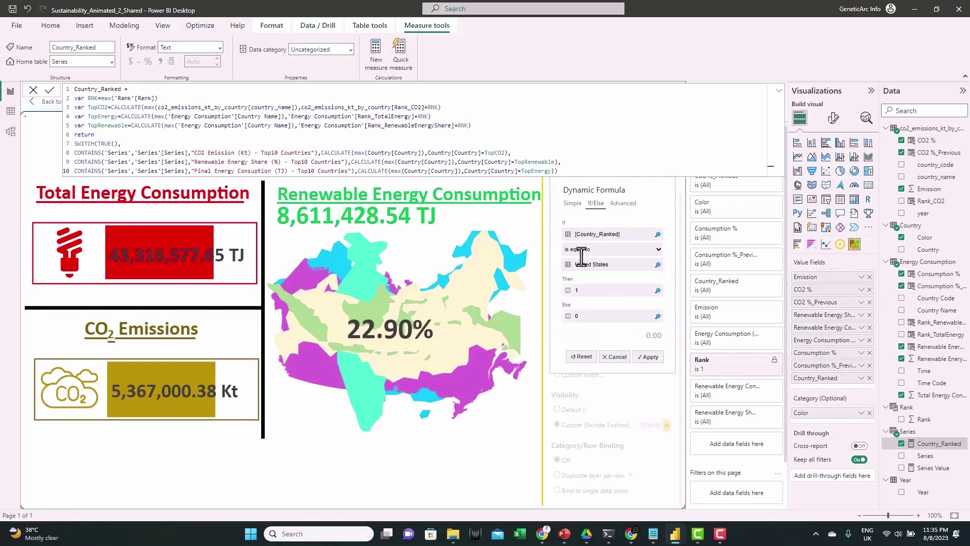
left_click(649, 358)
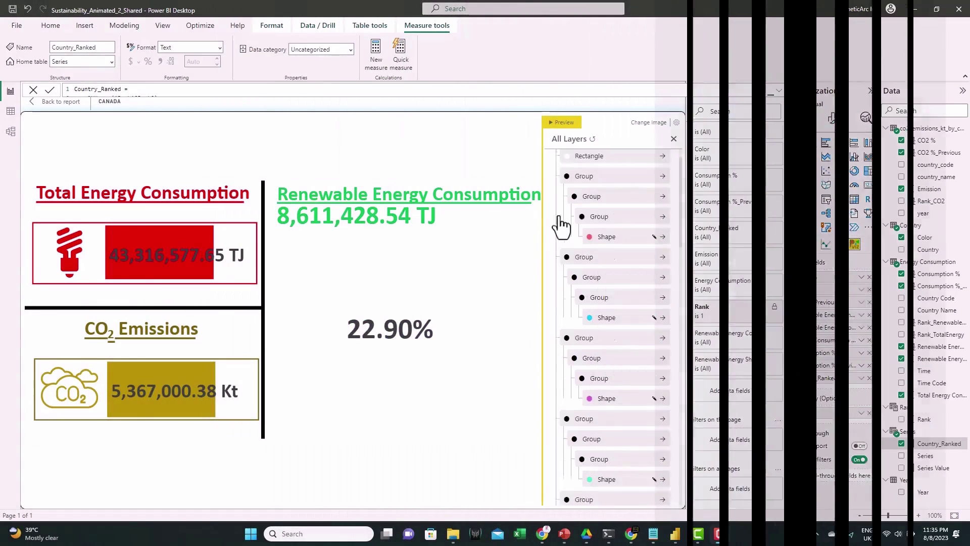
scroll(622, 360, "down", 6)
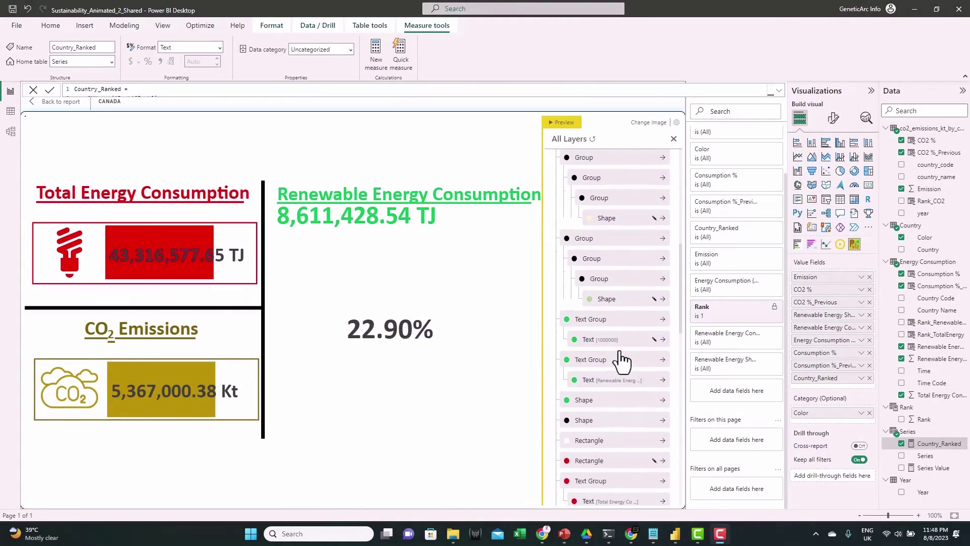
- Filter the card visual to Country_Ranked values that are not blank, and return from the layer editor to the report page
scroll(622, 360, "up", 10)
scroll(620, 356, "up", 3)
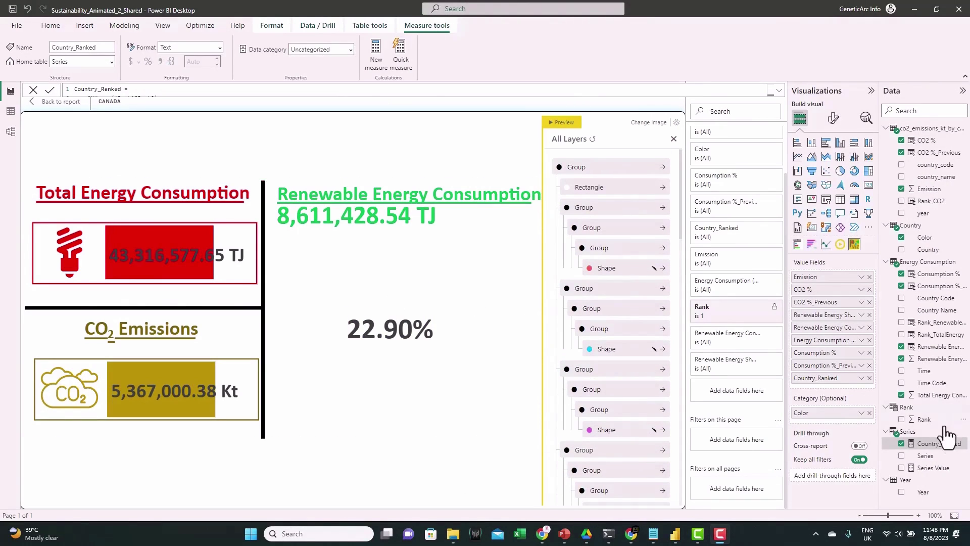
left_click_drag(938, 445, 743, 400)
left_click(732, 422)
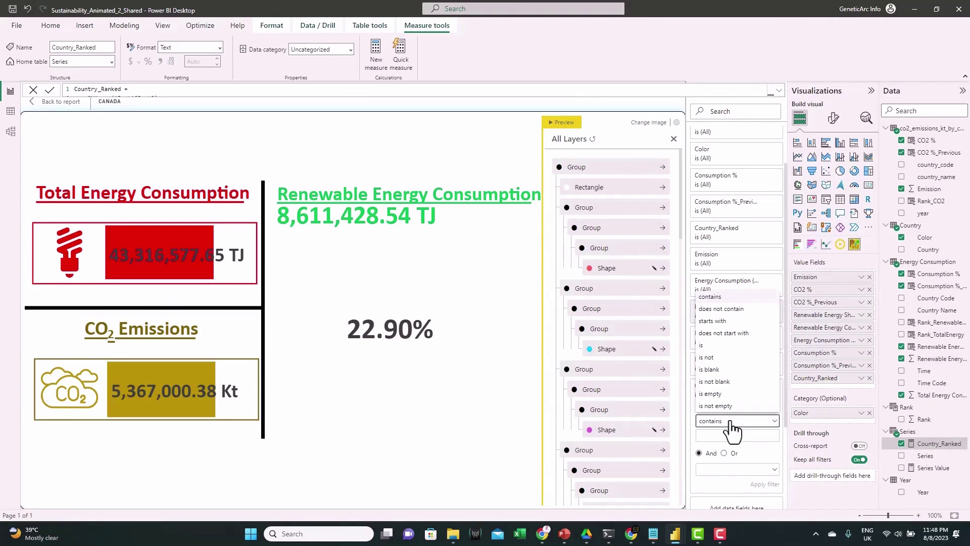
left_click(725, 384)
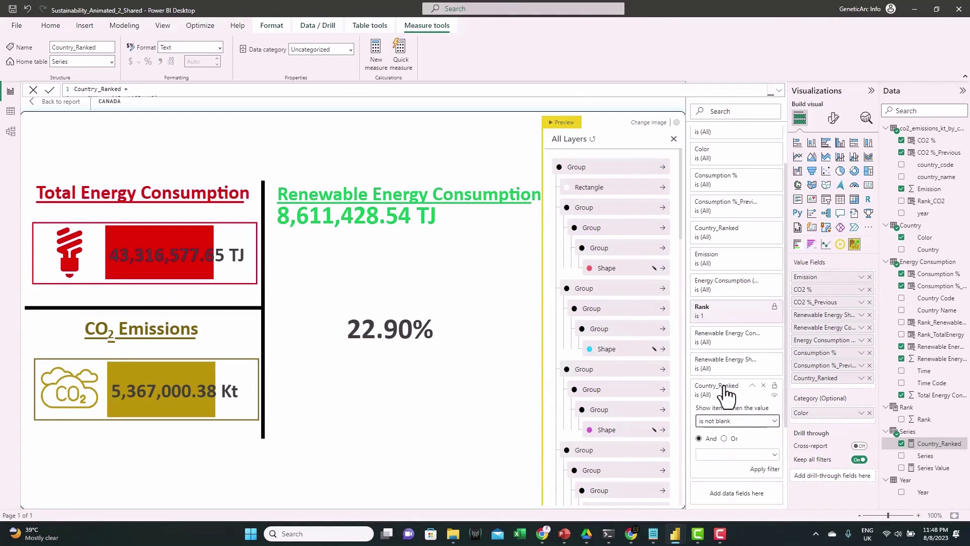
left_click(770, 469)
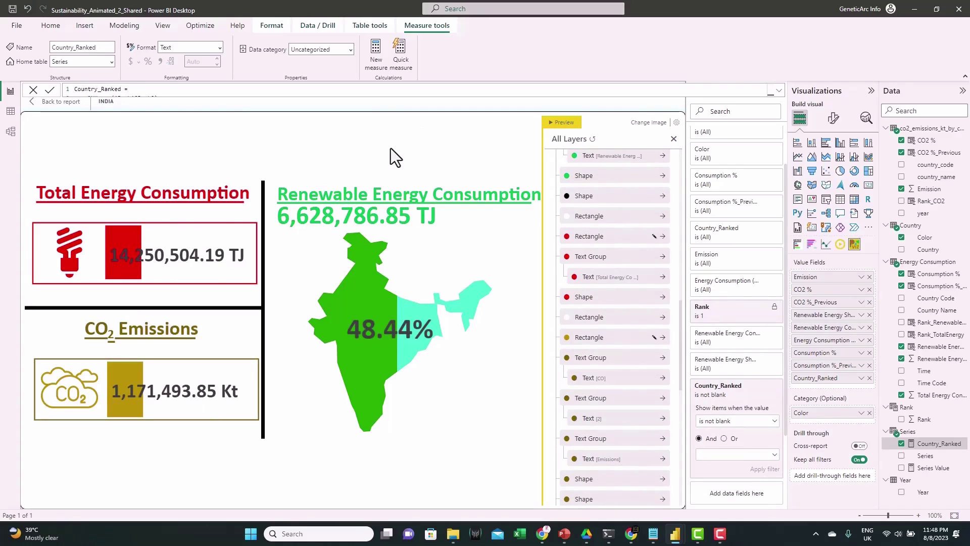
left_click(674, 139)
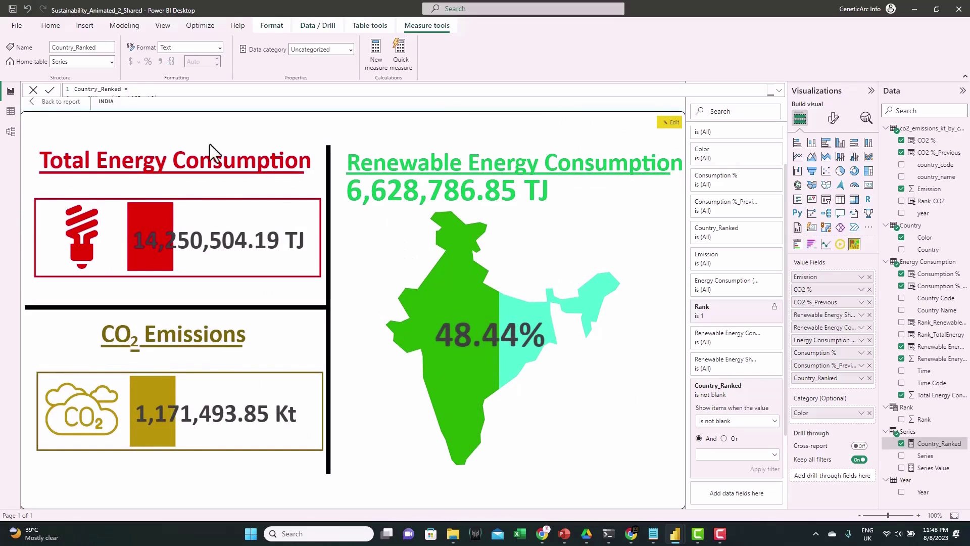
left_click(63, 103)
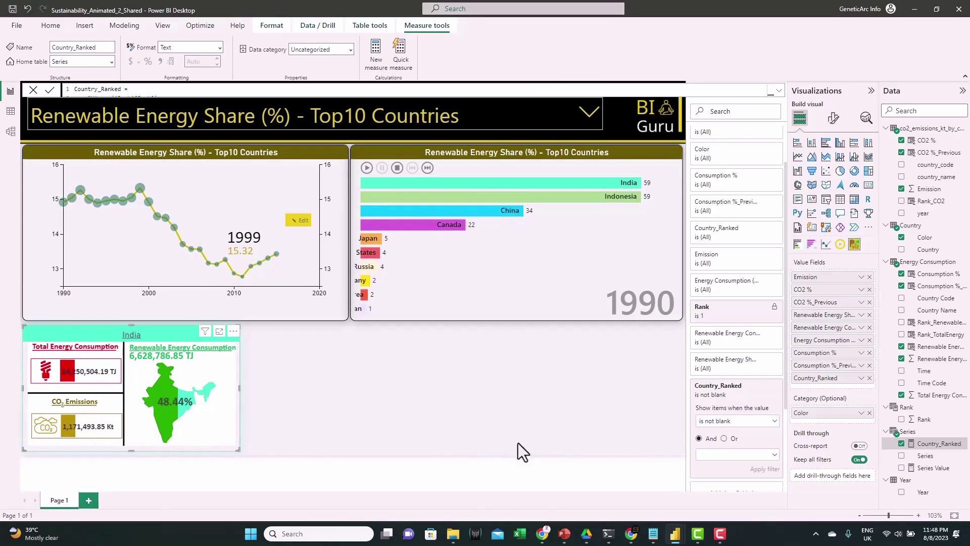
- Duplicate the India card and place the copy beside the original, below the two charts
left_click(135, 342)
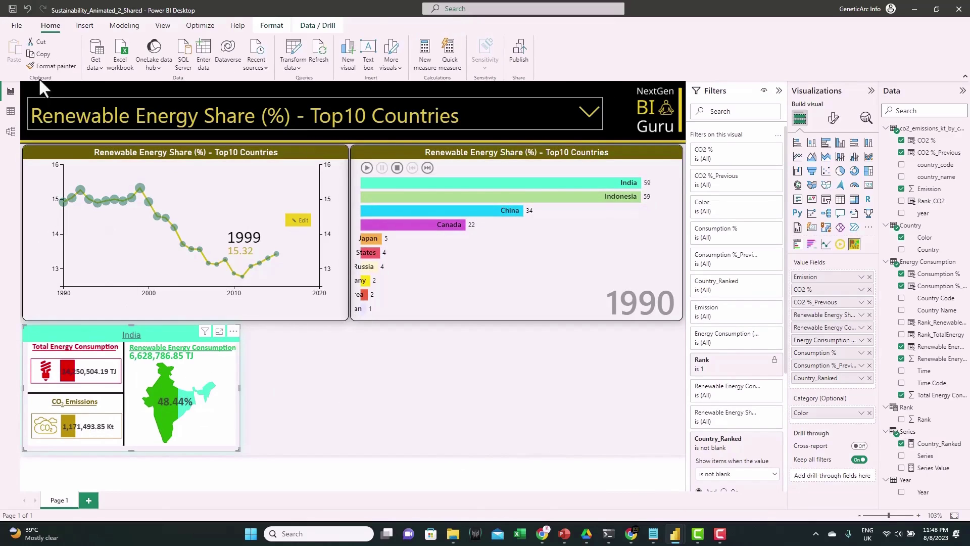
left_click(42, 55)
left_click_drag(132, 338, 374, 338)
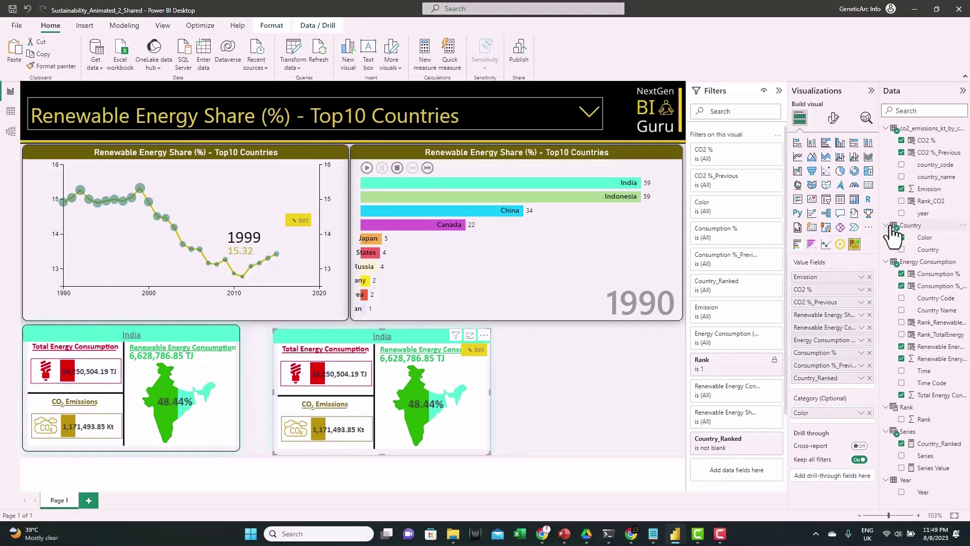
- Convert the copied card to a table, widen it to show the Country_Ranked column, and clear its Country_Ranked filter
left_click(841, 200)
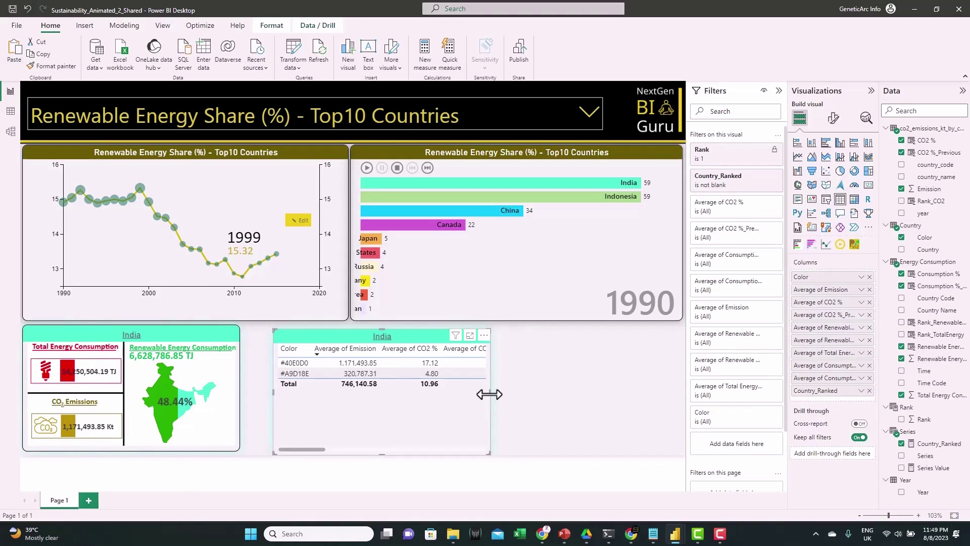
left_click_drag(489, 394, 665, 394)
left_click_drag(428, 450, 669, 445)
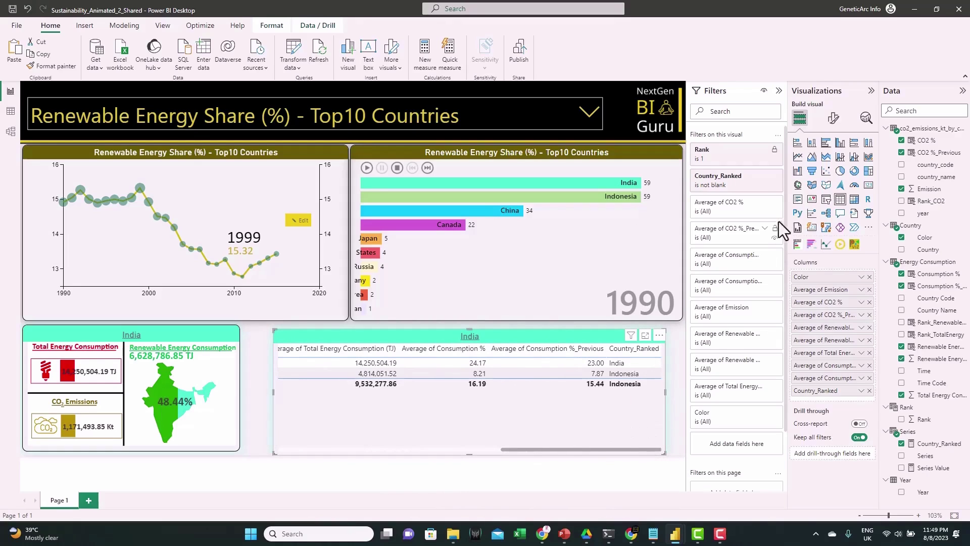
left_click(763, 186)
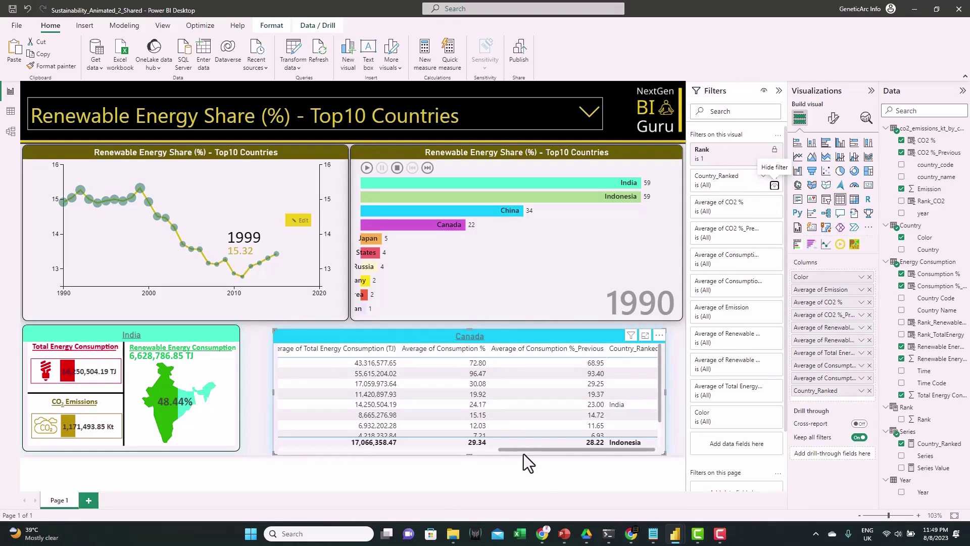
left_click_drag(521, 450, 524, 450)
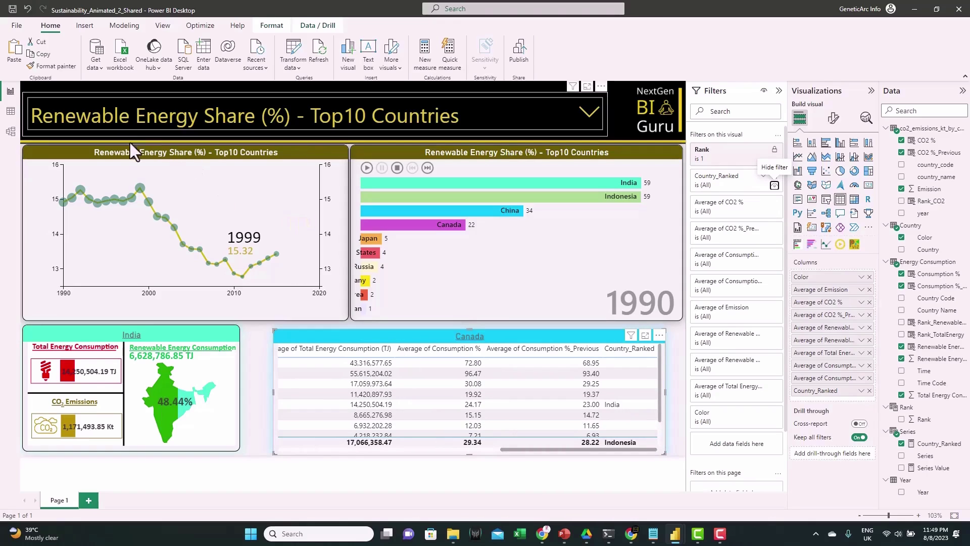
- Select 1998, 2004 and 1991 in the trend chart and compare the table's Country_Ranked column with the card for each year
left_click(132, 198)
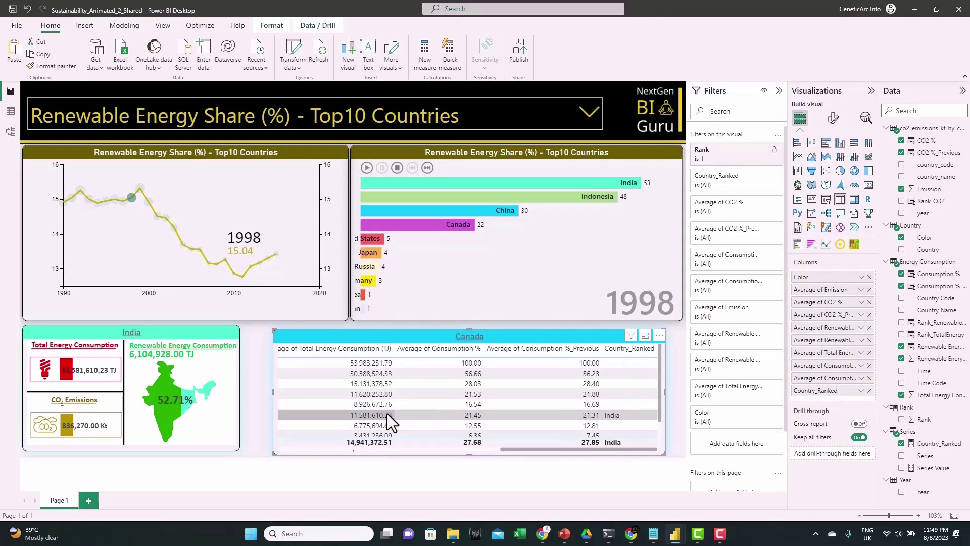
key("Tab")
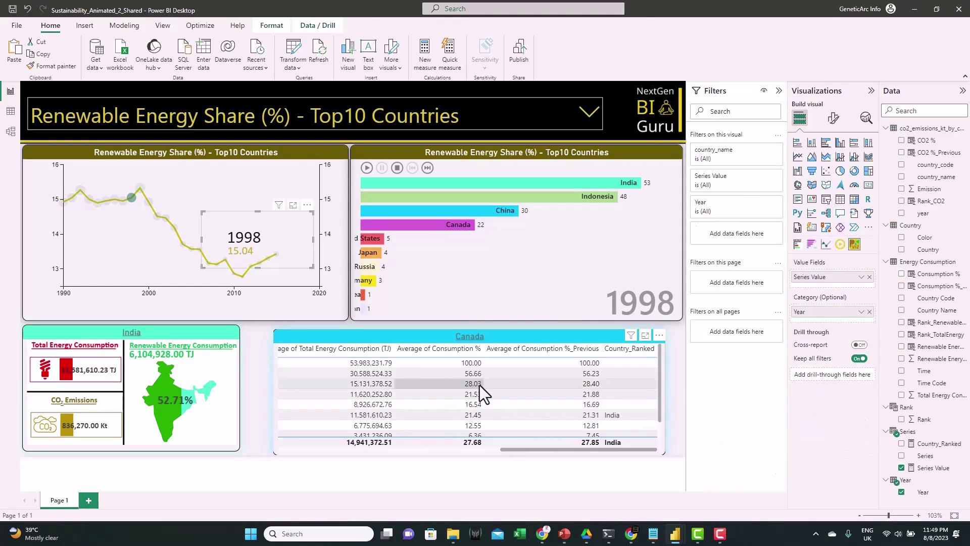
left_click(279, 289)
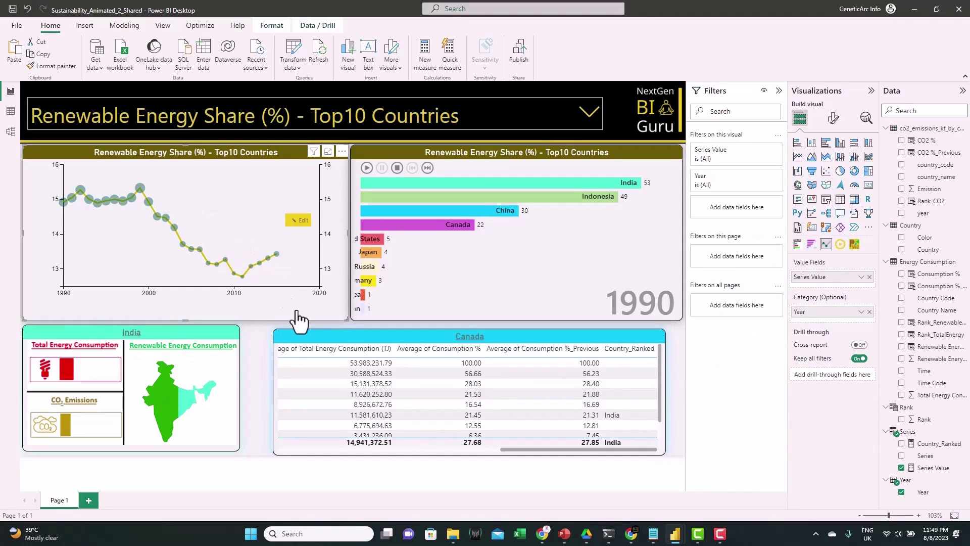
left_click(132, 201)
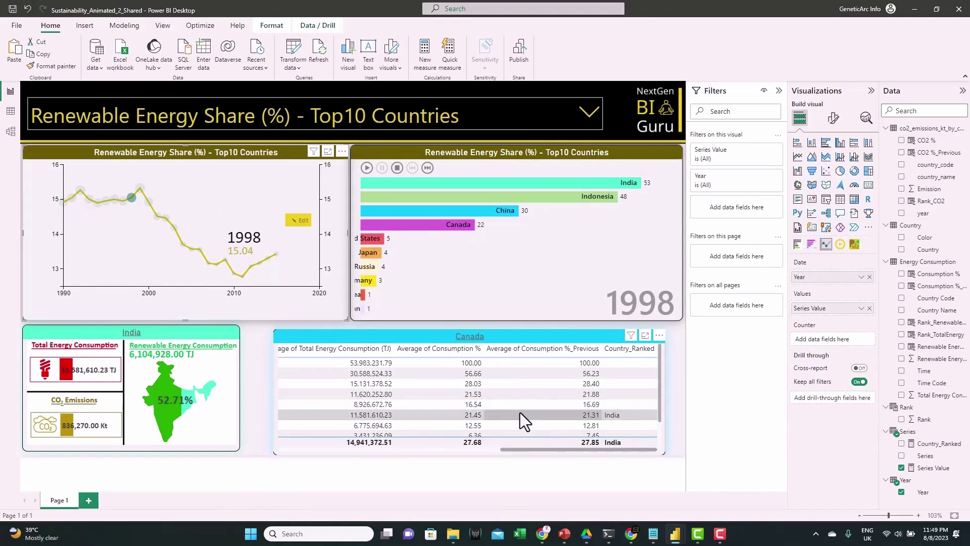
left_click(184, 245)
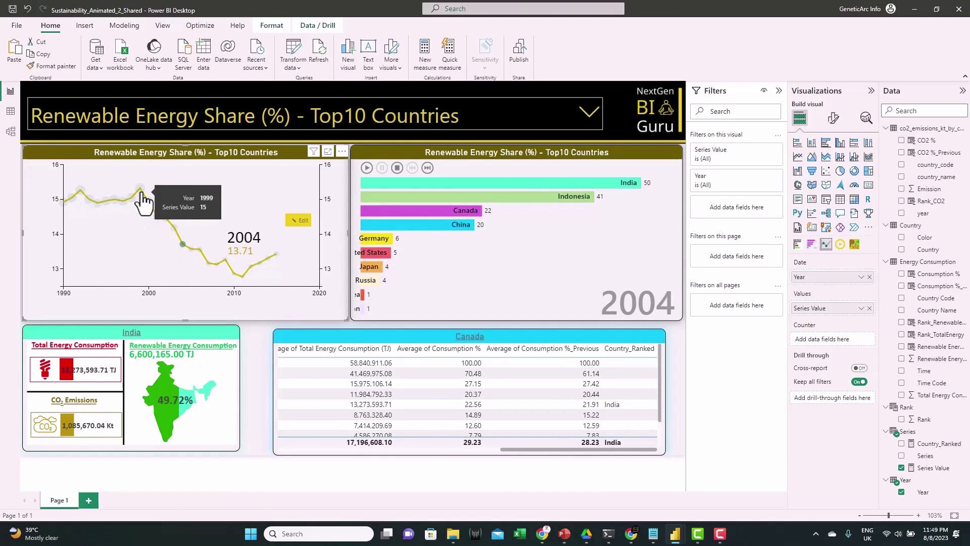
left_click(69, 202)
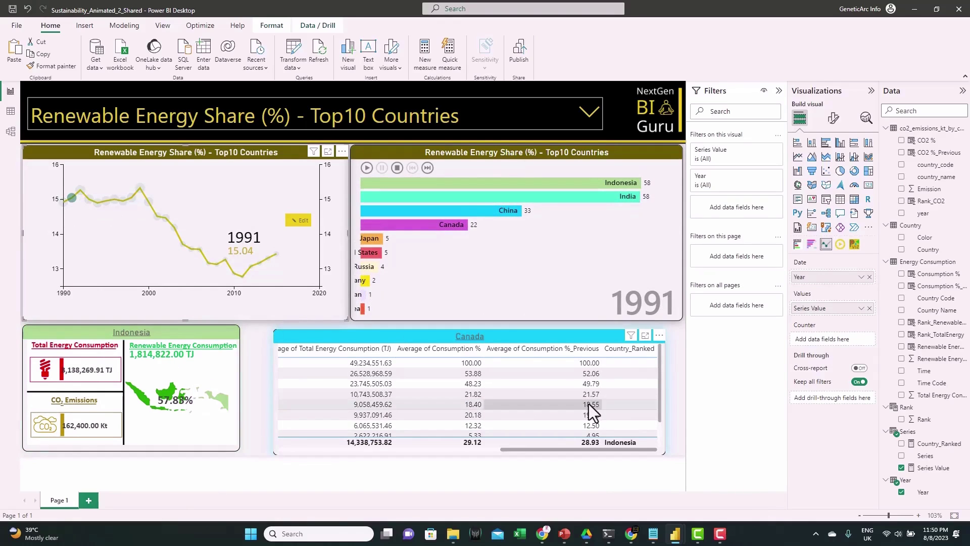
scroll(589, 405, "down", 3)
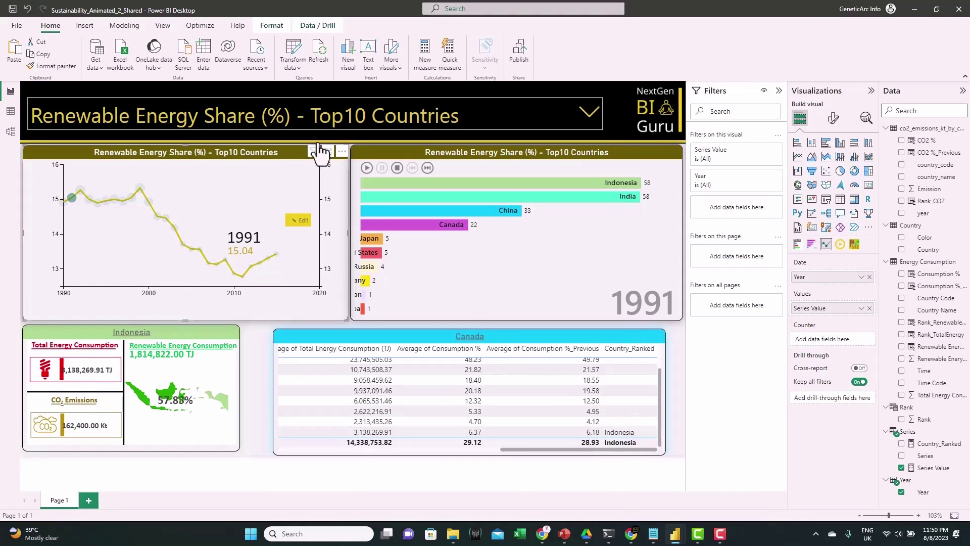
- Switch the report's series to CO2 Emission (Kt) - Top10 Countries and select 2010 in the trend chart
left_click(272, 119)
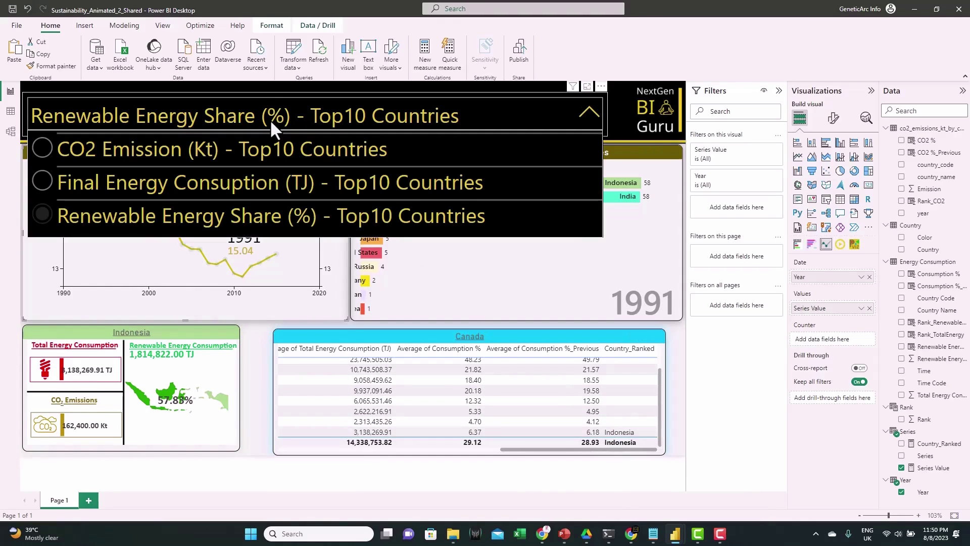
left_click(126, 156)
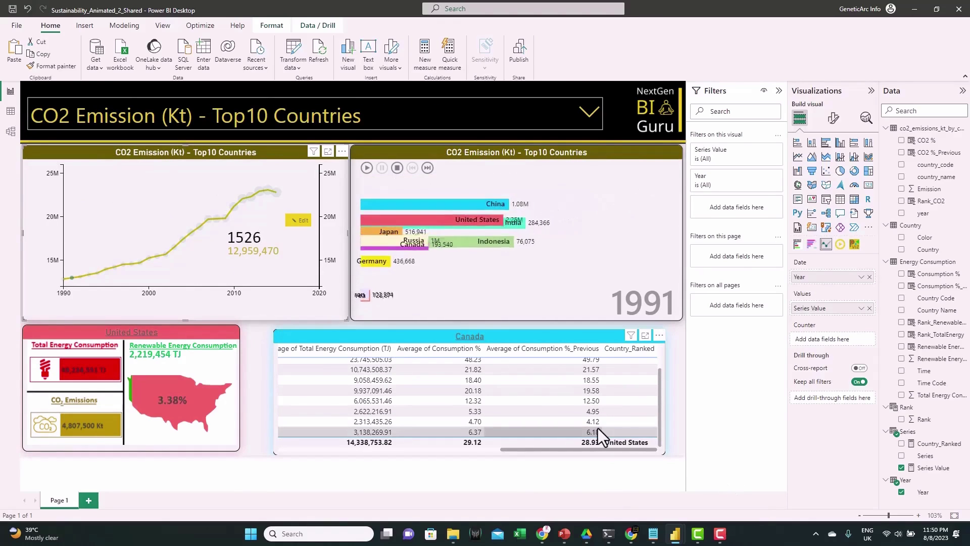
scroll(598, 428, "up", 3)
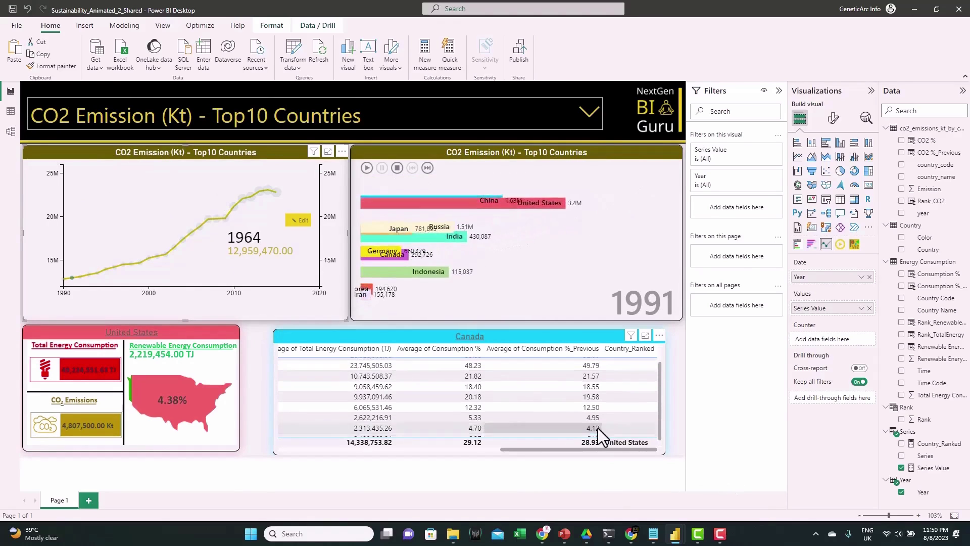
left_click(232, 207)
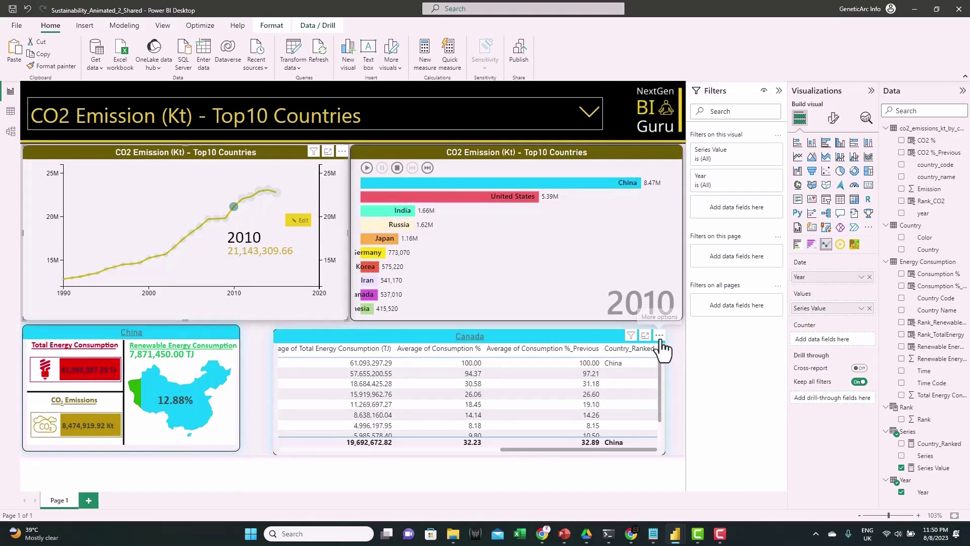
- Remove the test table from the report page
left_click(662, 338)
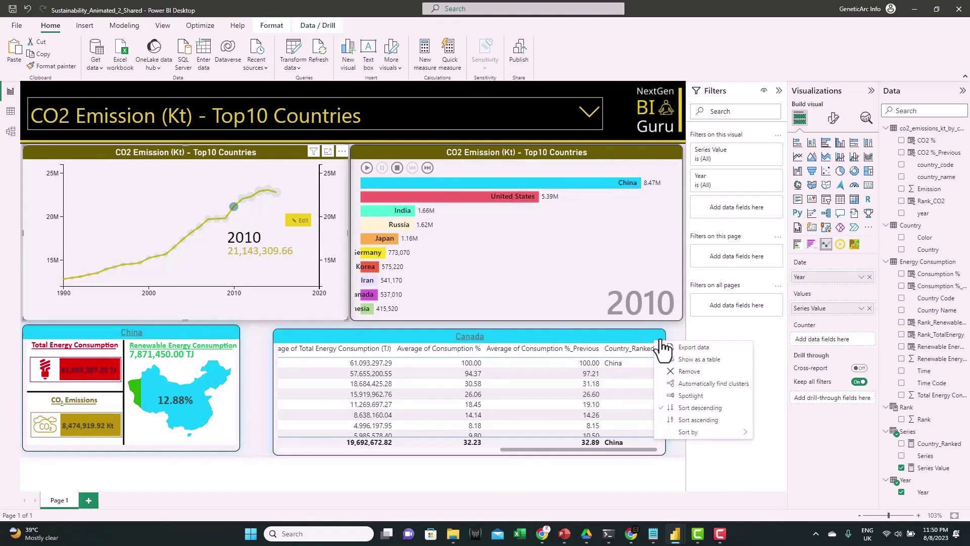
left_click(689, 372)
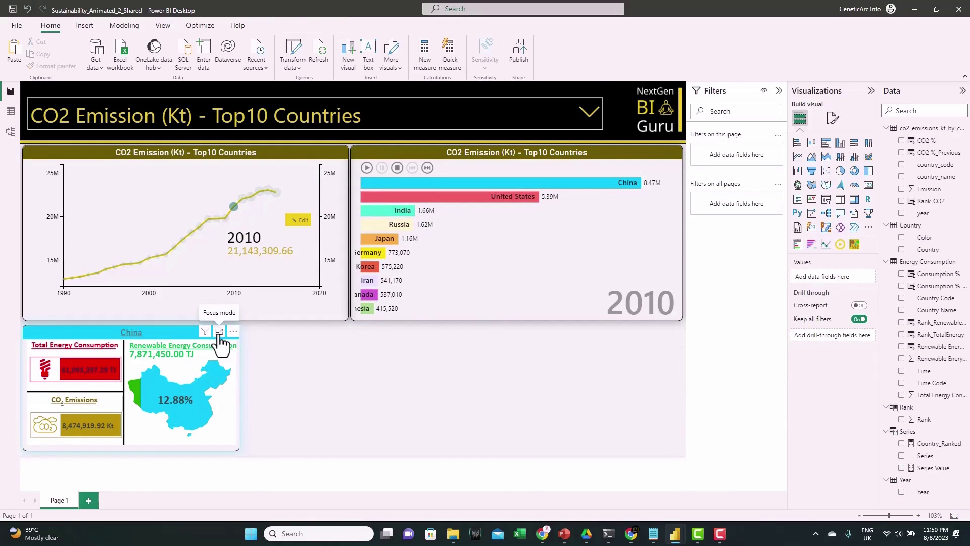
- Open the card in focus mode for layer editing and animate the fill of the bulb icon's lower shape from red to white
left_click(219, 331)
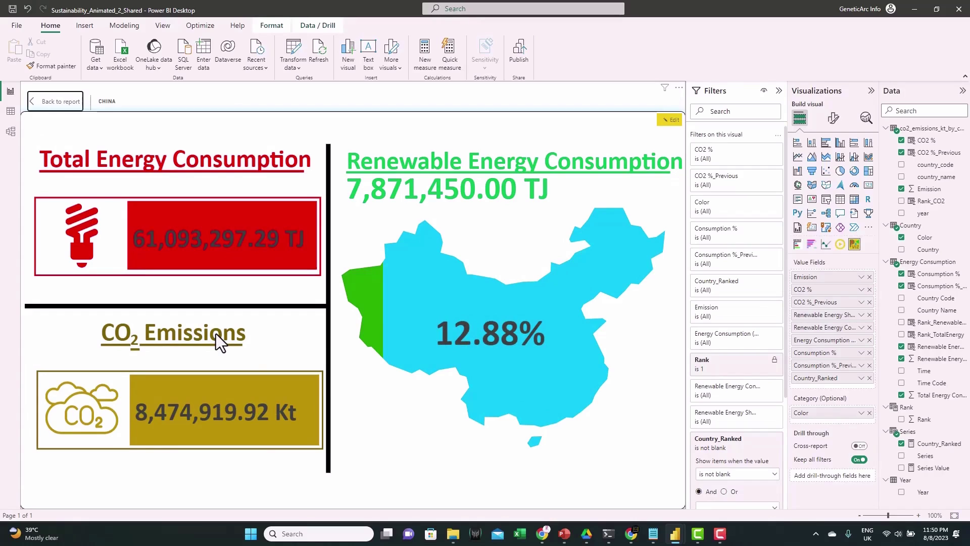
left_click(664, 122)
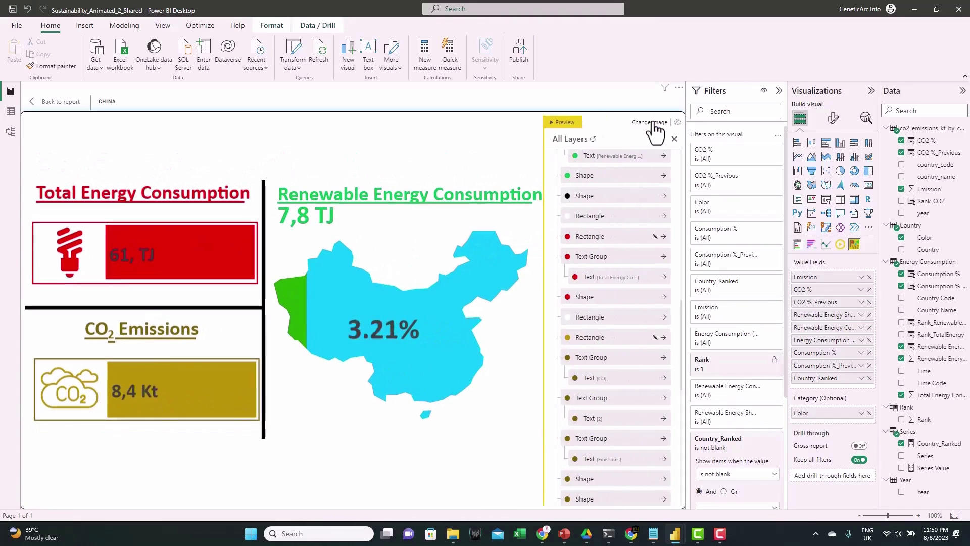
left_click(72, 252)
left_click(75, 255)
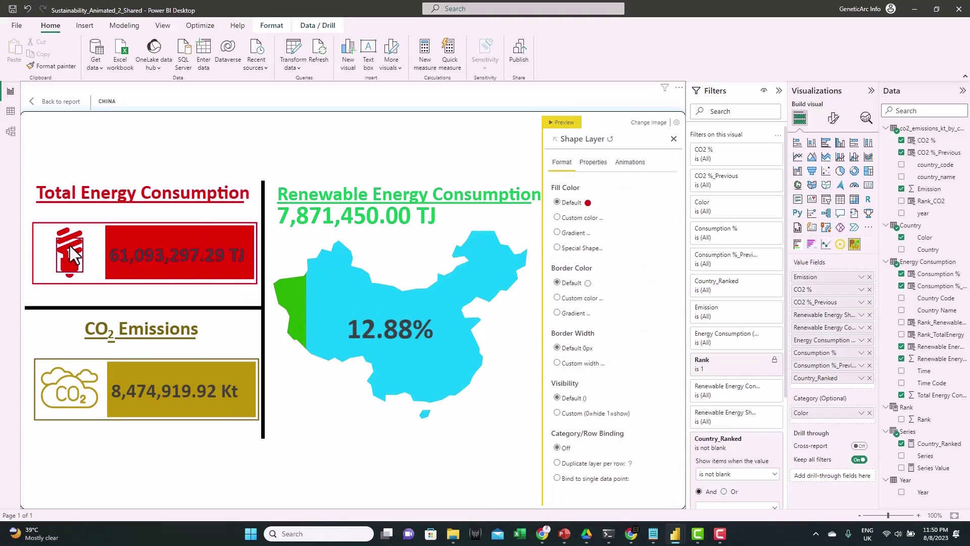
left_click(631, 170)
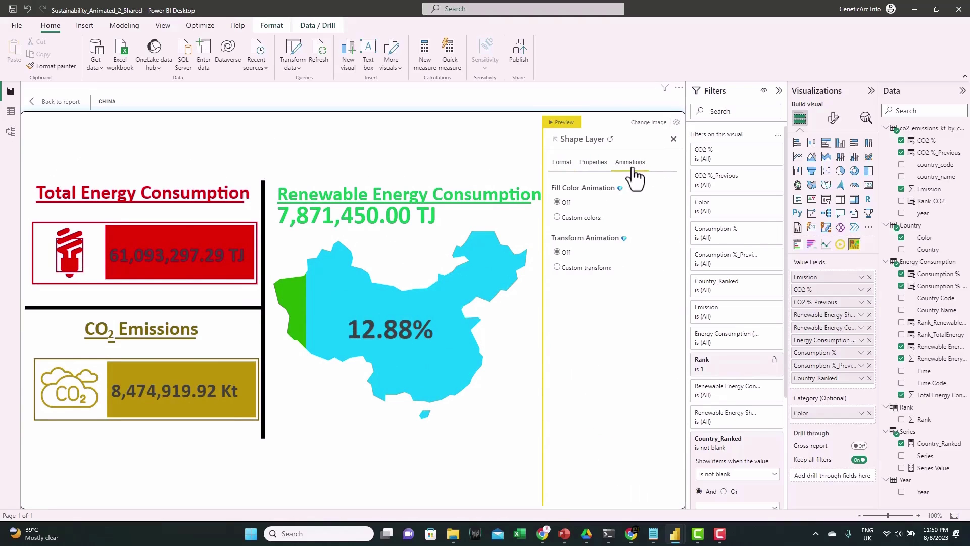
left_click(587, 217)
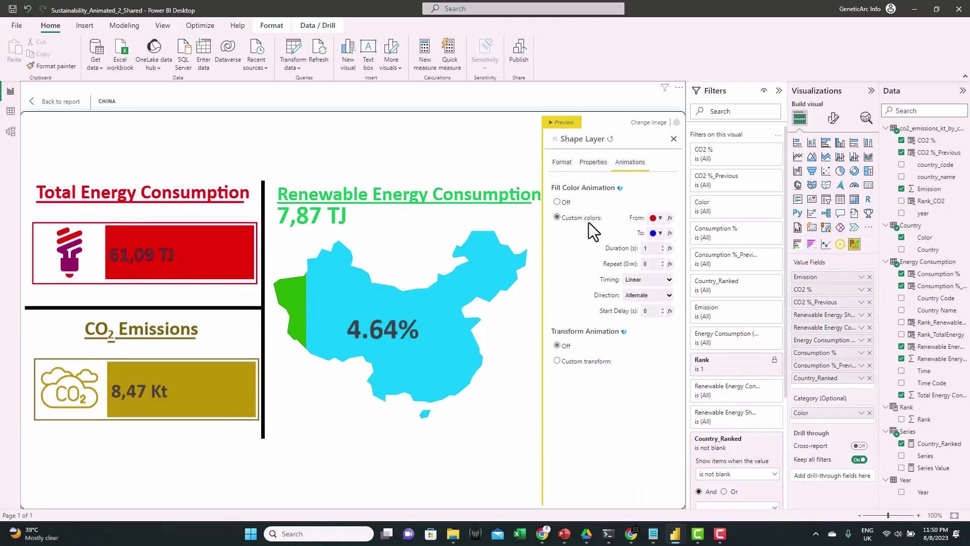
left_click(656, 232)
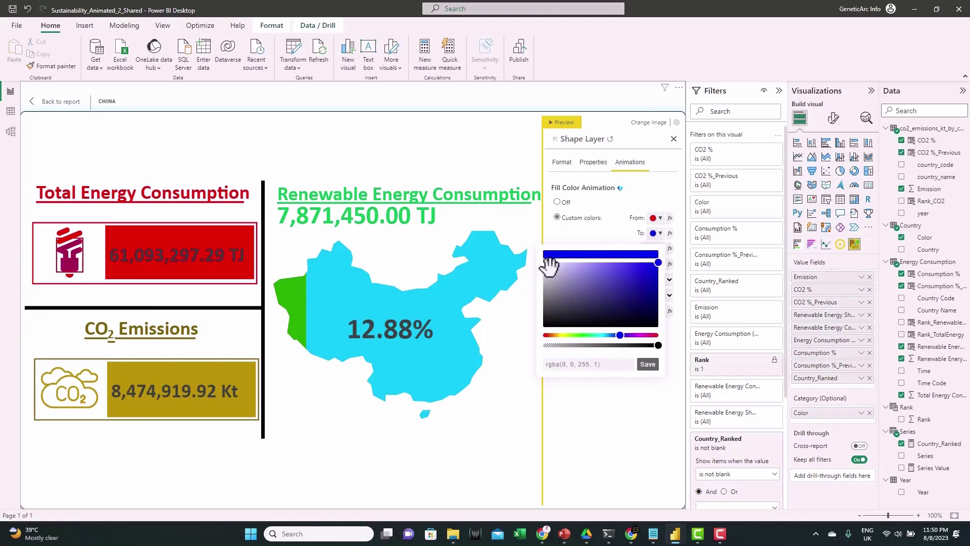
left_click(647, 366)
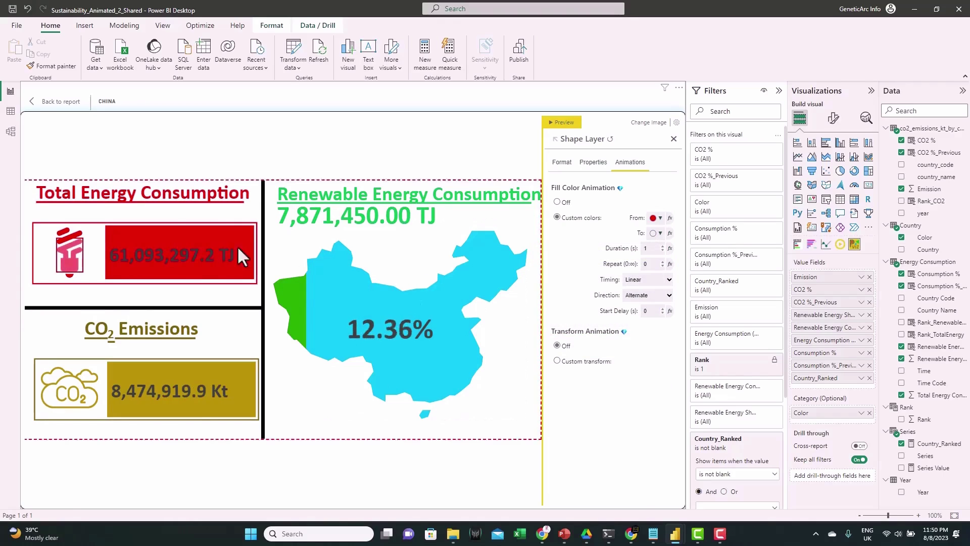
- Give the bulb icon's upper spiral a custom fill colour animation from red to white
left_click(76, 236)
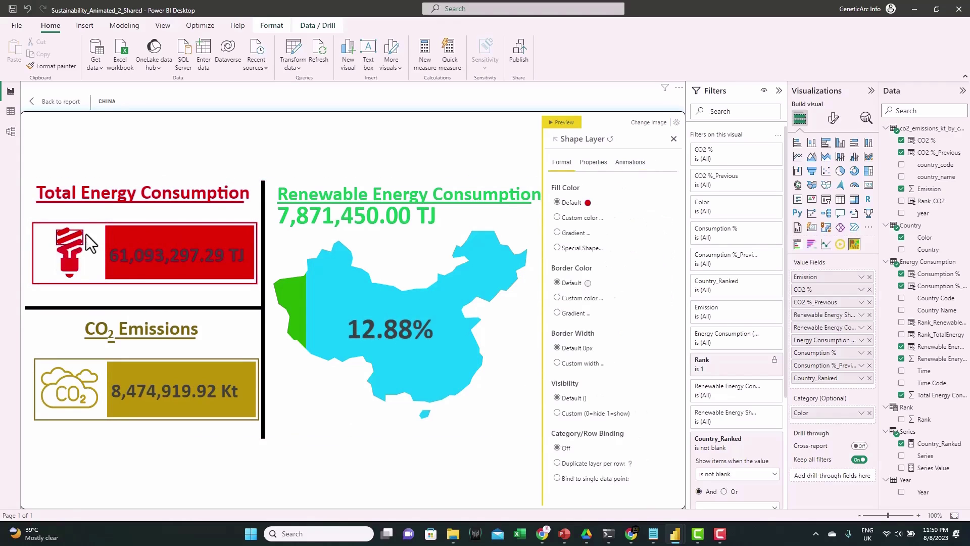
left_click(630, 162)
left_click(577, 217)
left_click(654, 233)
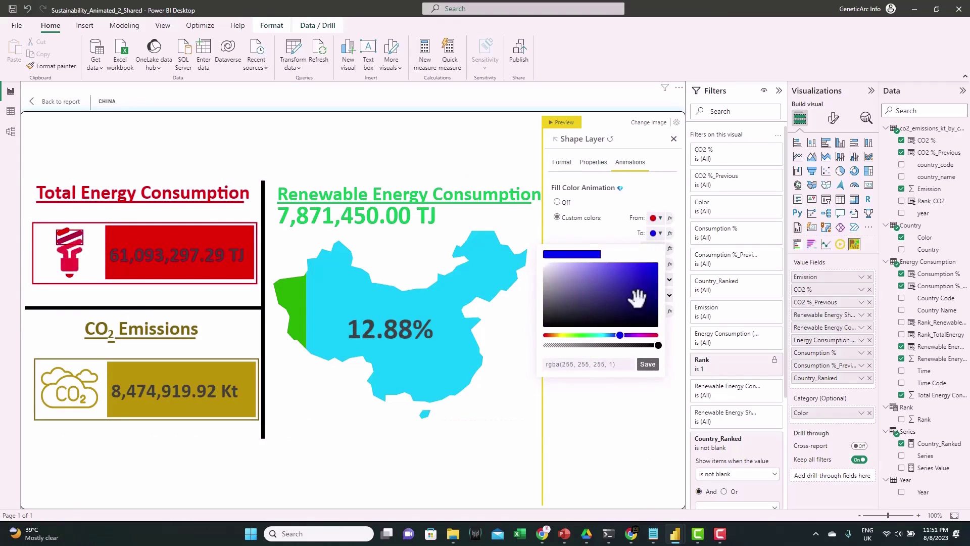
left_click(648, 364)
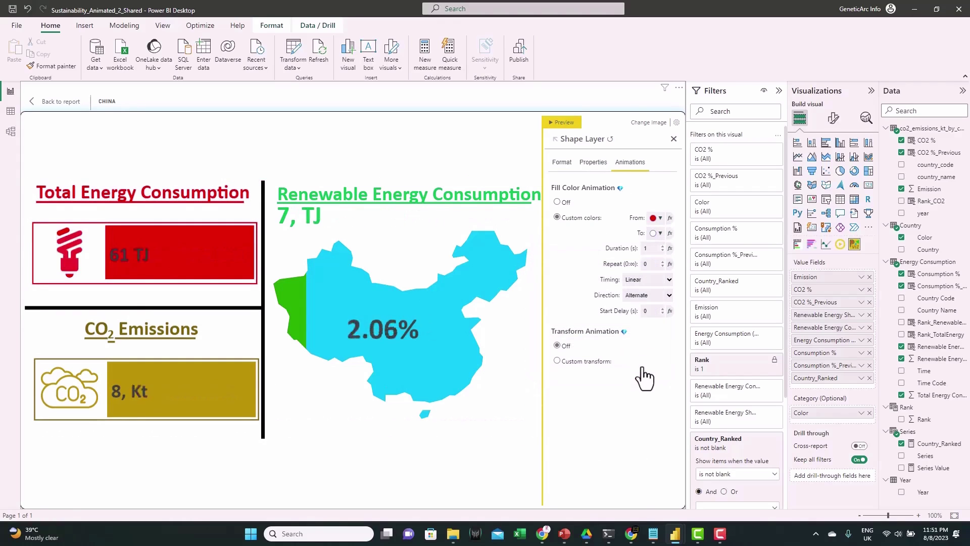
- Give the small top shape of the bulb icon a custom fill colour animation from red to white
left_click(69, 232)
left_click(630, 161)
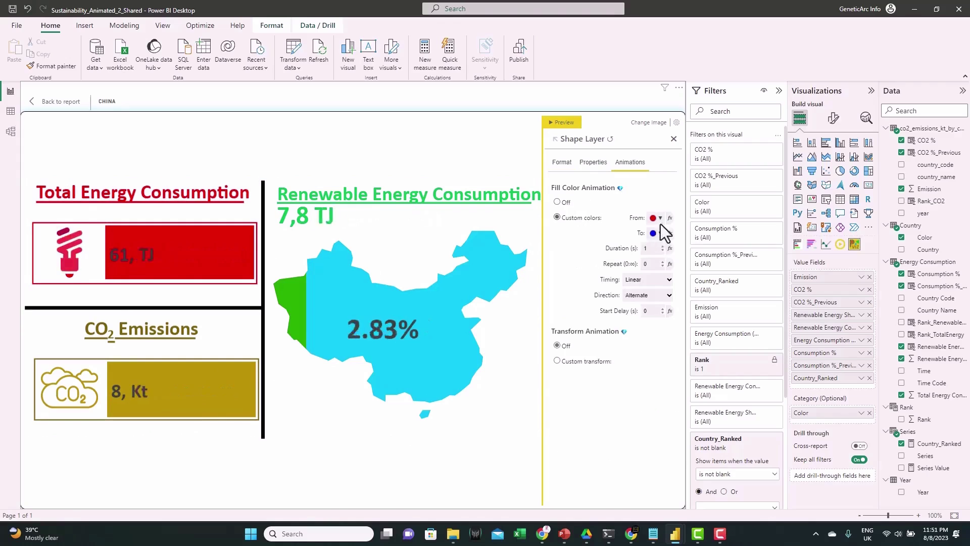
left_click(660, 233)
left_click(648, 364)
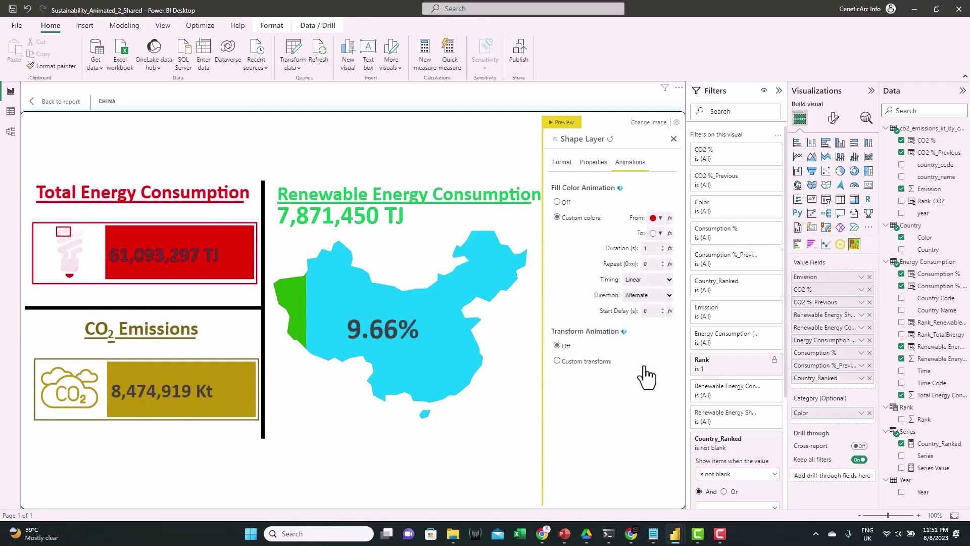
- Give the CO2 cloud icon a custom fill colour animation from dark gold to black
left_click(66, 378)
left_click(630, 162)
left_click(557, 217)
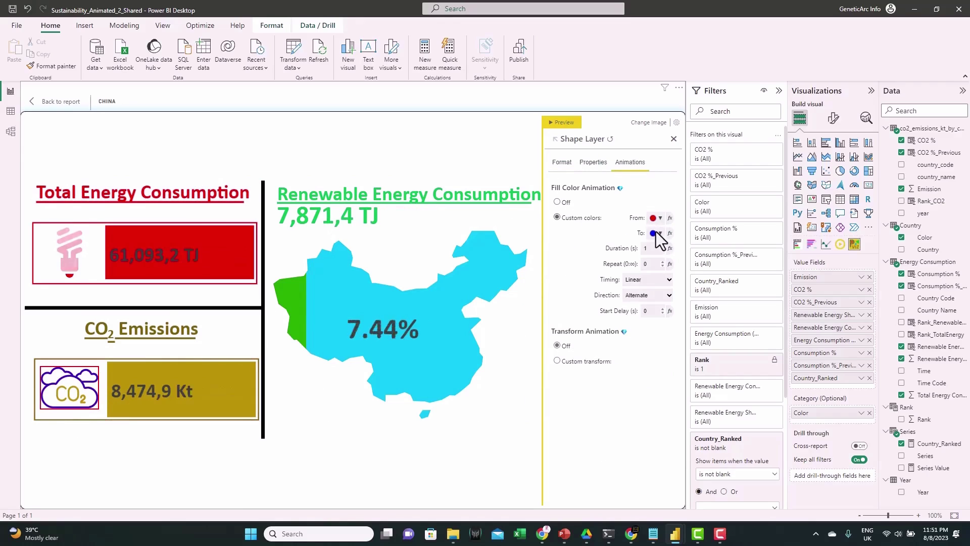
left_click(659, 232)
left_click_drag(658, 265, 657, 322)
left_click(648, 364)
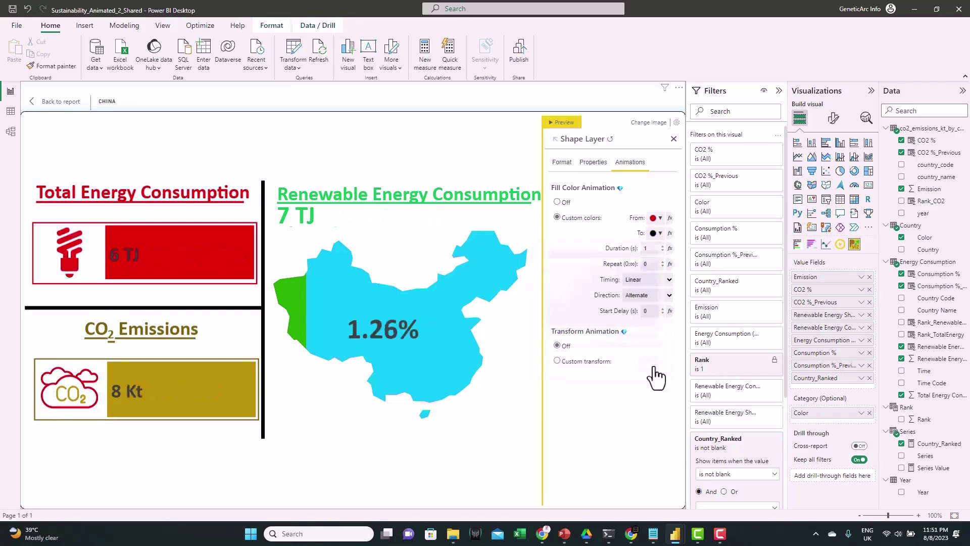
left_click(654, 218)
left_click(561, 320)
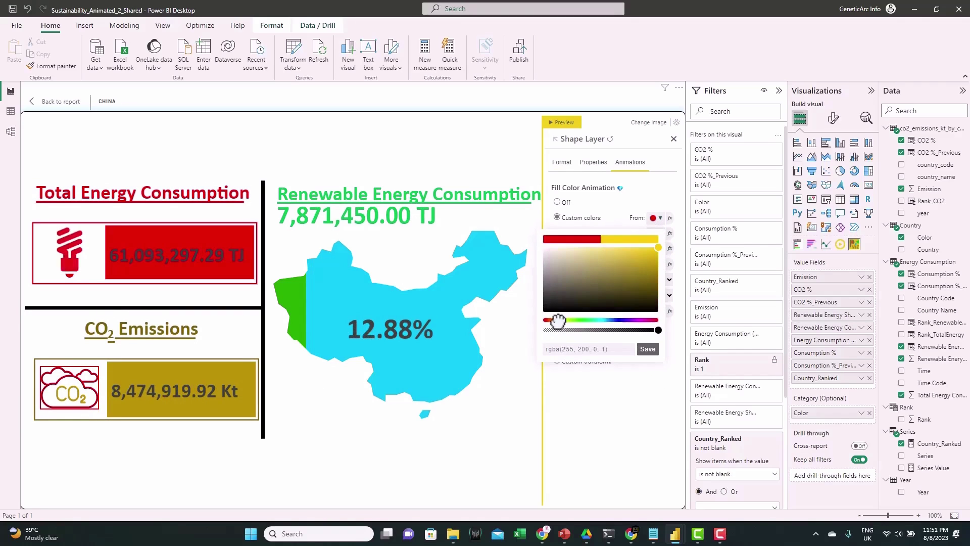
left_click(645, 259)
left_click(648, 349)
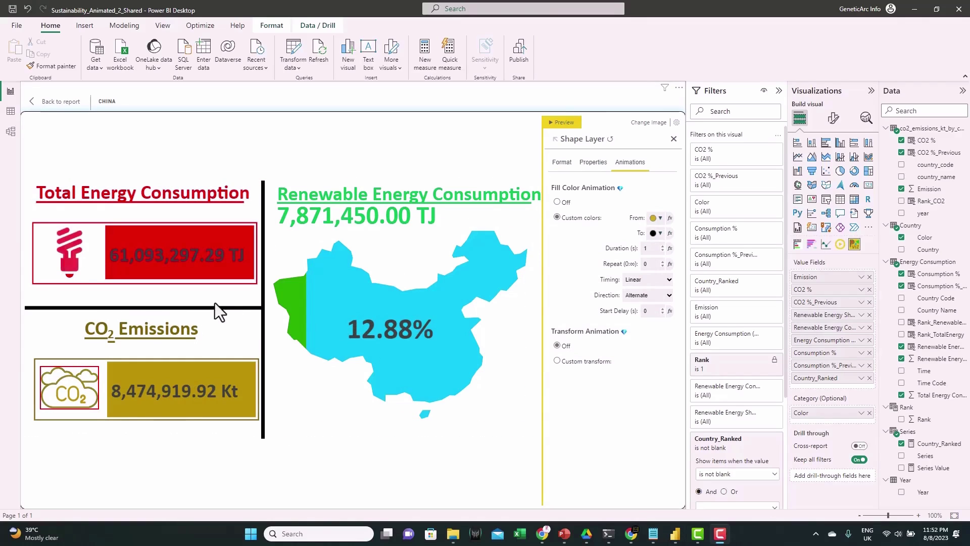
- Close the card's layer editor and return from focus mode to the report page
left_click(674, 139)
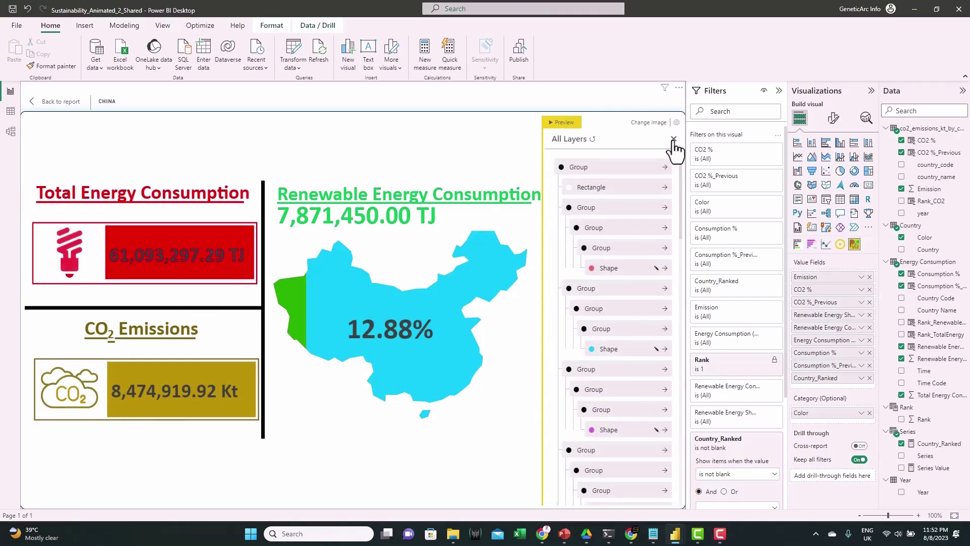
left_click(675, 142)
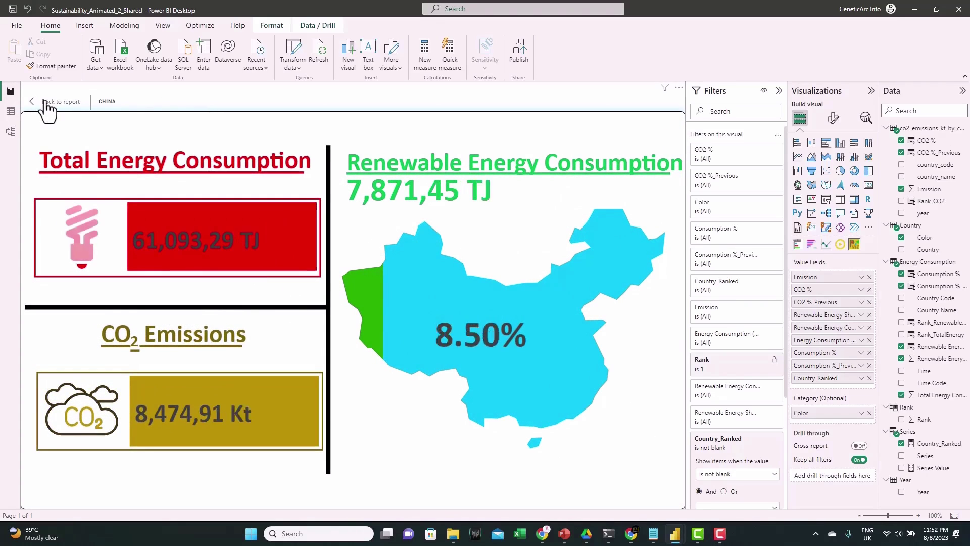
left_click(43, 103)
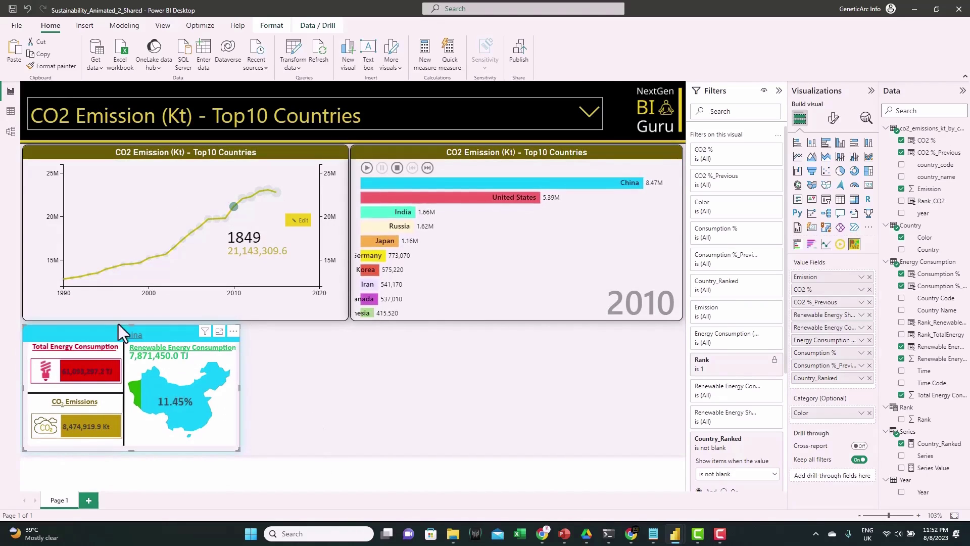
- Paste a copy of the China card beside the original and set the copy's Rank filter to 2
left_click(15, 48)
left_click_drag(193, 339, 356, 332)
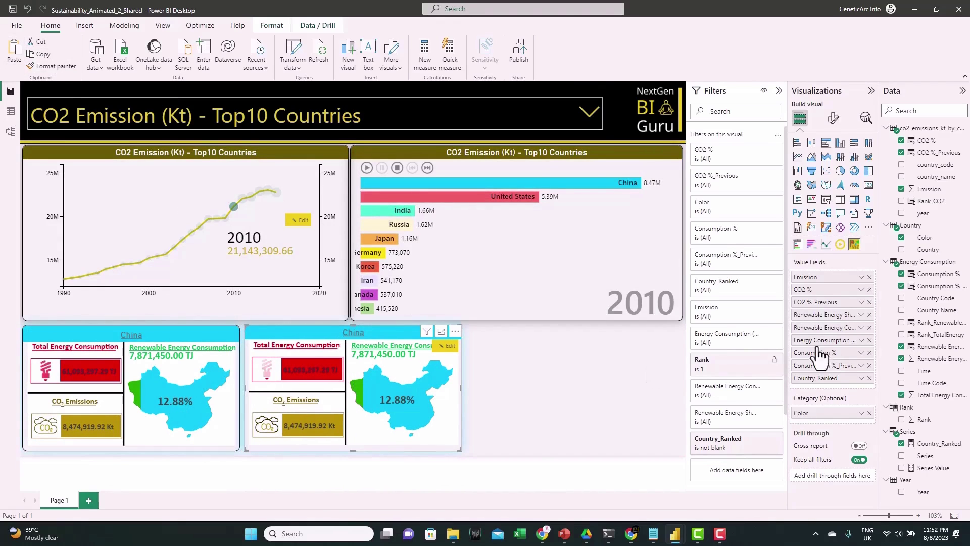
left_click(753, 360)
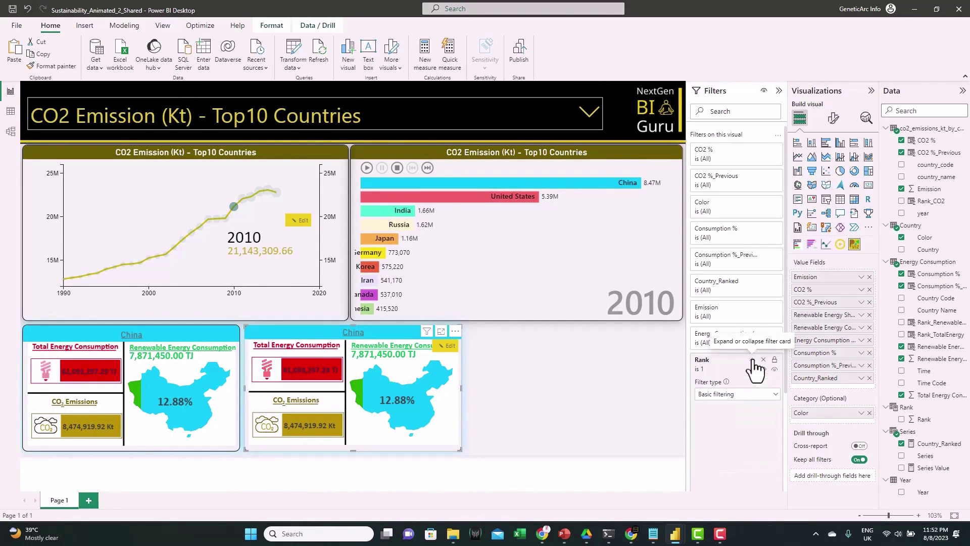
left_click(702, 429)
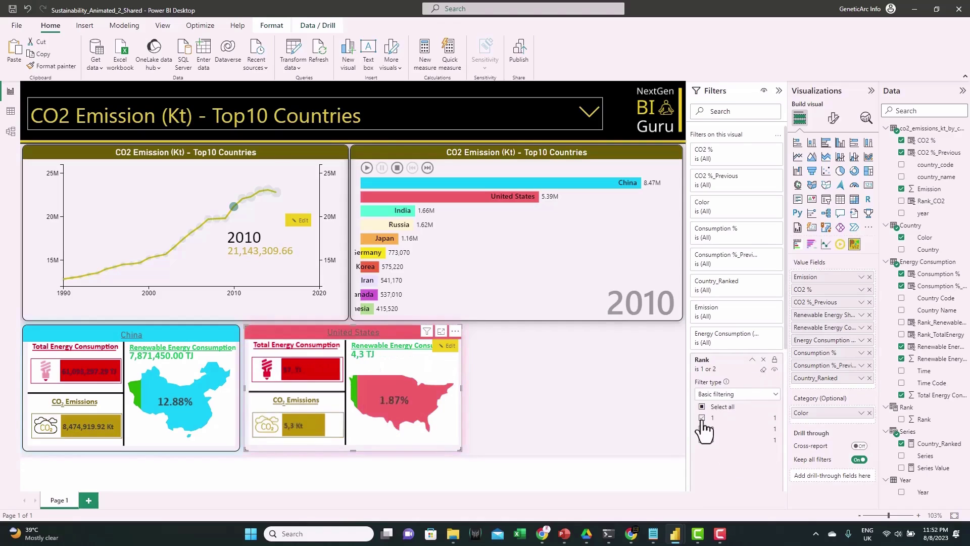
- Duplicate the China card again, align the copy beside the United States card, and set its Rank filter to 3
left_click(183, 354)
key("ctrl+c")
key("ctrl+v")
left_click_drag(183, 354, 623, 363)
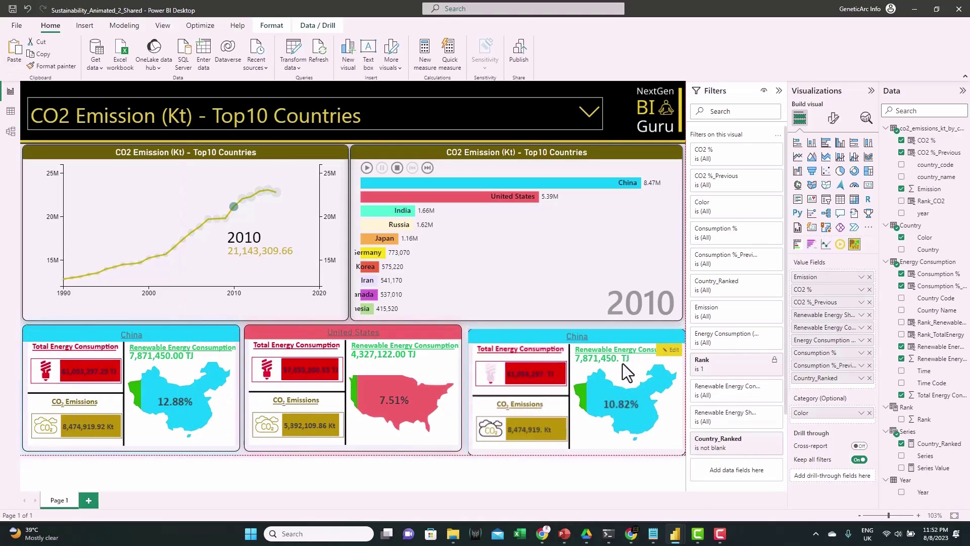
left_click_drag(562, 328, 557, 331)
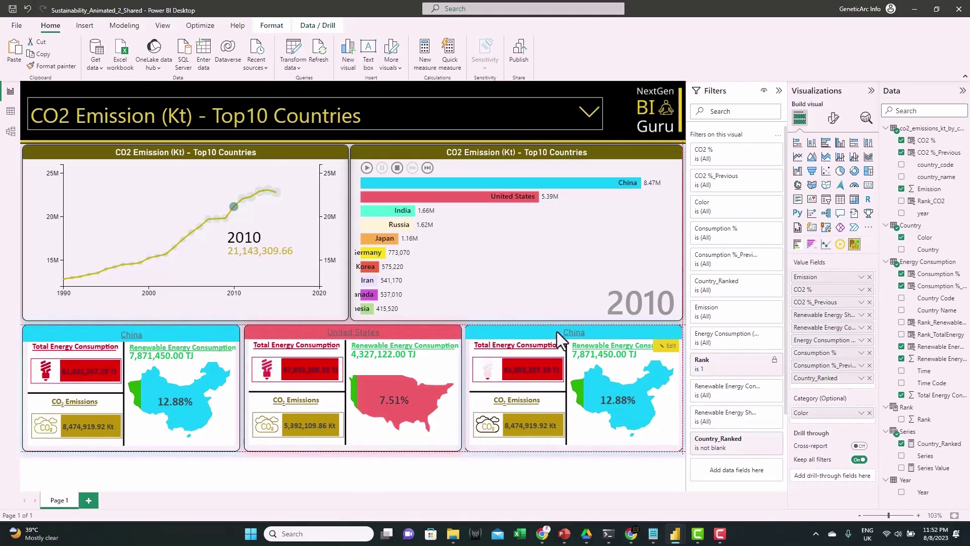
left_click(752, 360)
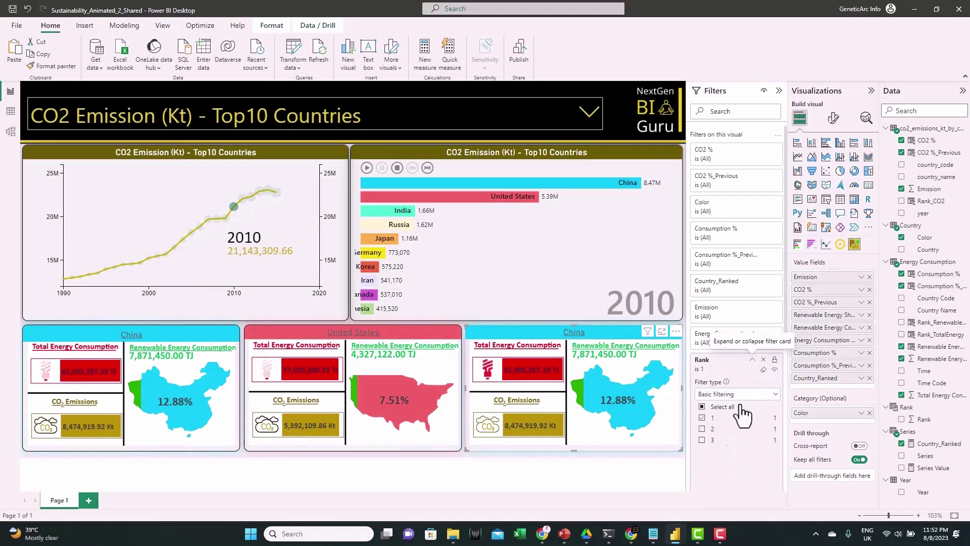
left_click(702, 440)
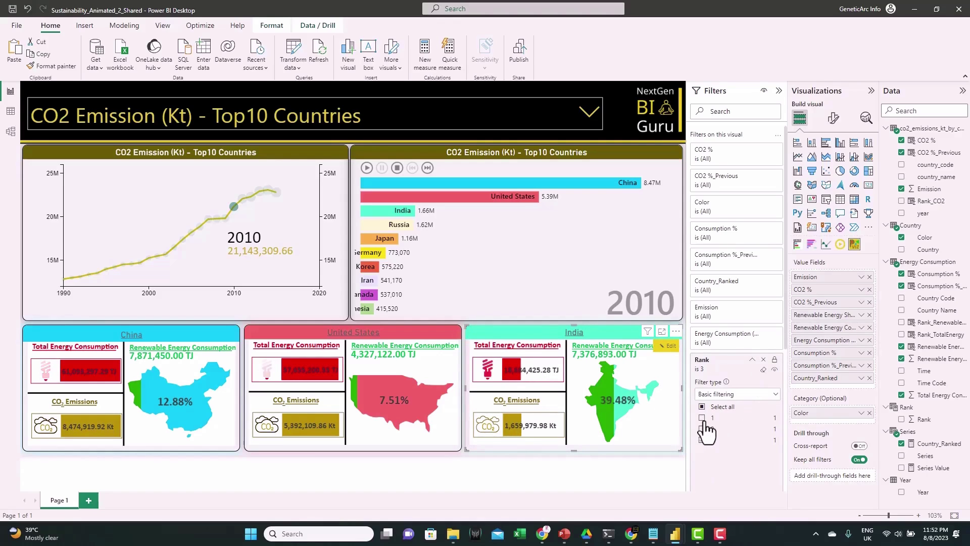
- Check how the three ranked cards respond to the Final Energy Consuption (TJ) and Renewable Energy Share (%) series
left_click(263, 116)
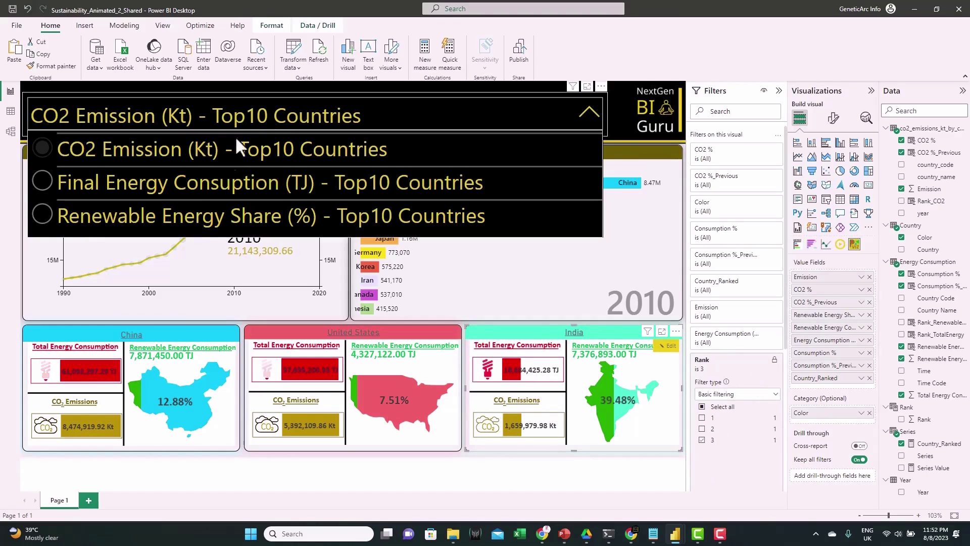
left_click(219, 195)
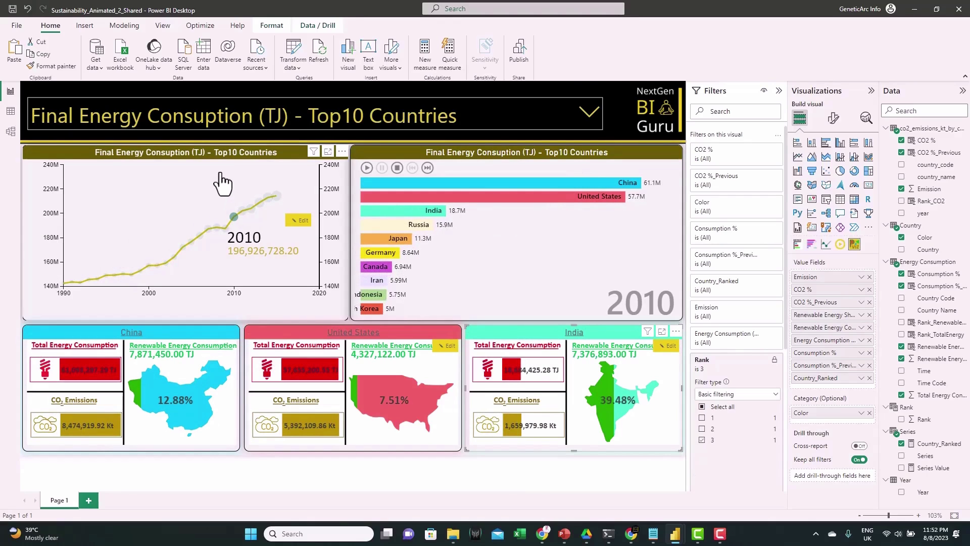
left_click(181, 120)
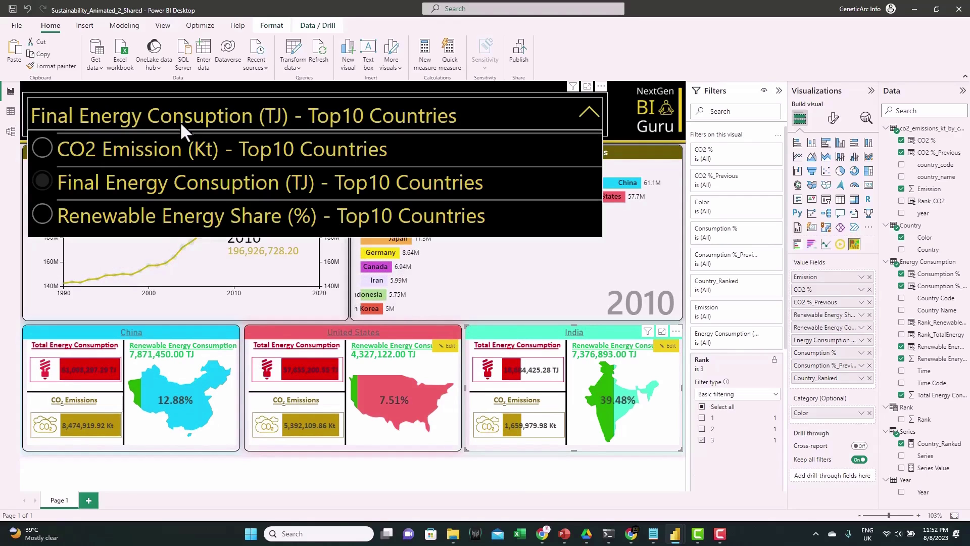
left_click(174, 228)
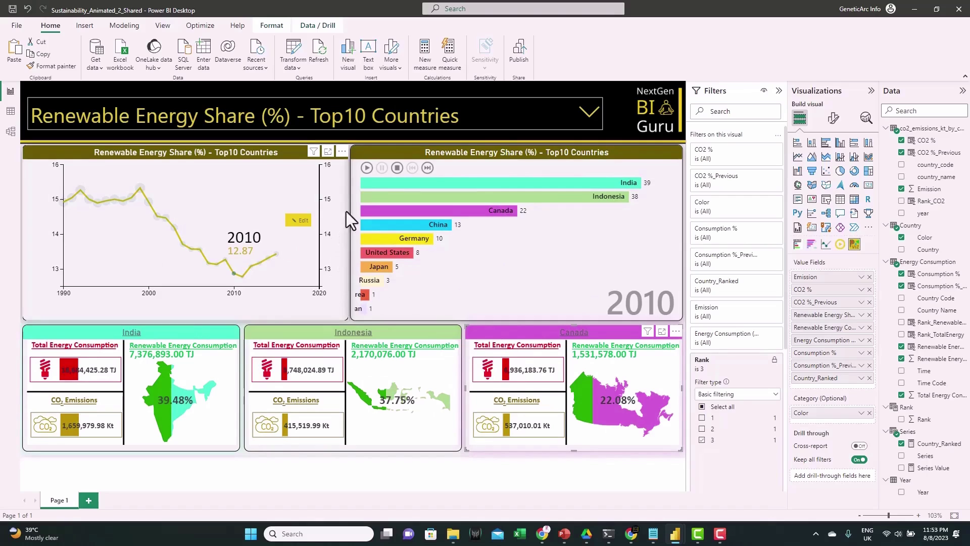
- Play the year animation and switch the series to CO2 Emission (Kt) - Top10 Countries while it runs
left_click(367, 169)
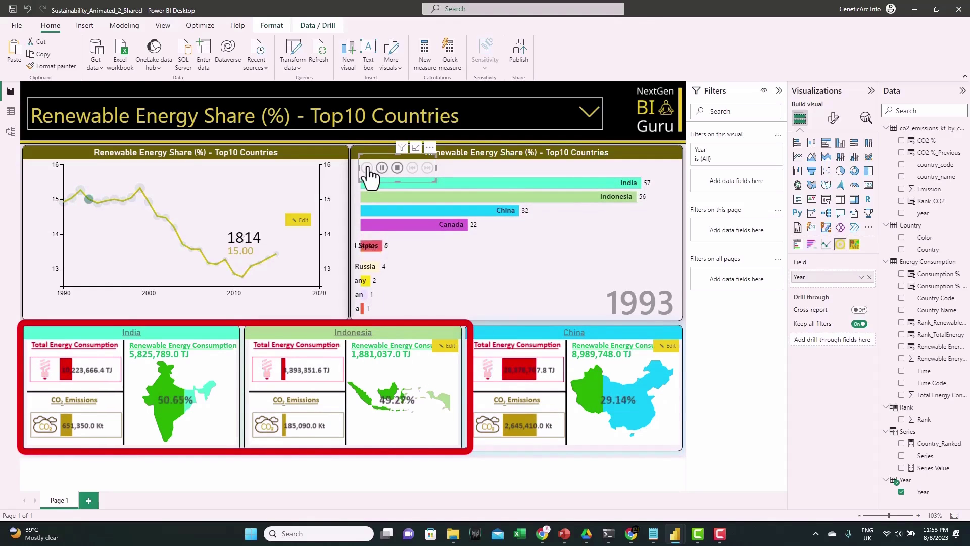
left_click(320, 122)
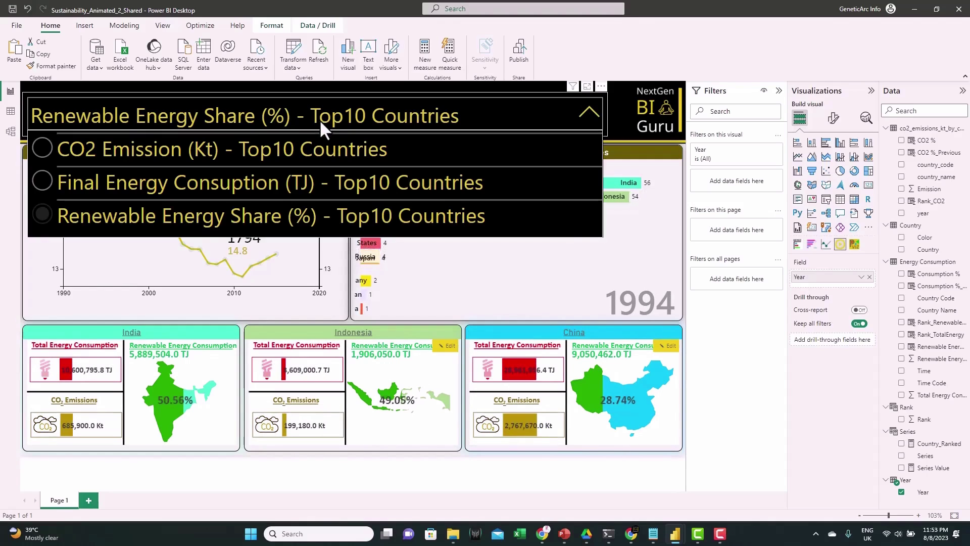
left_click(224, 155)
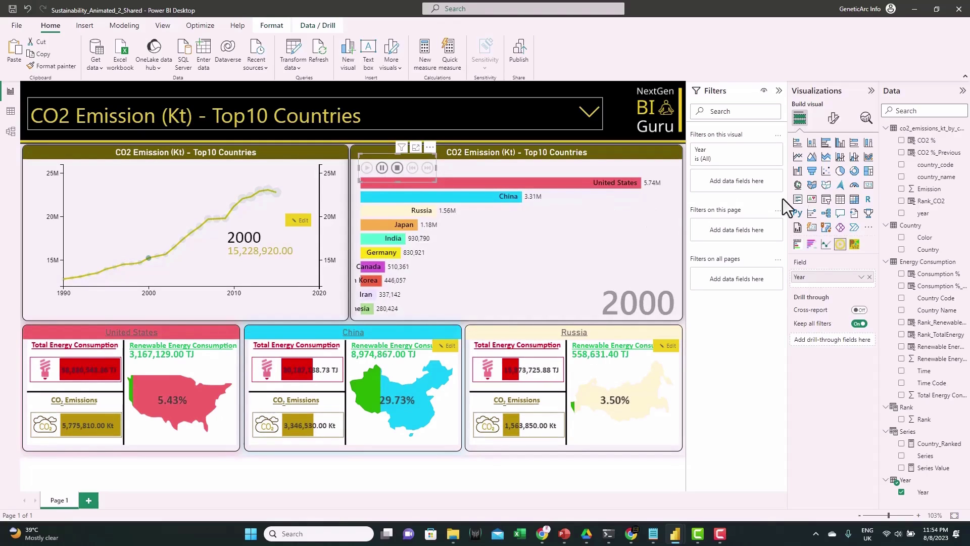
- Have the year play control auto-start in its animation settings, and switch the series to Final Energy Consuption (TJ) - Top10 Countries
left_click(835, 119)
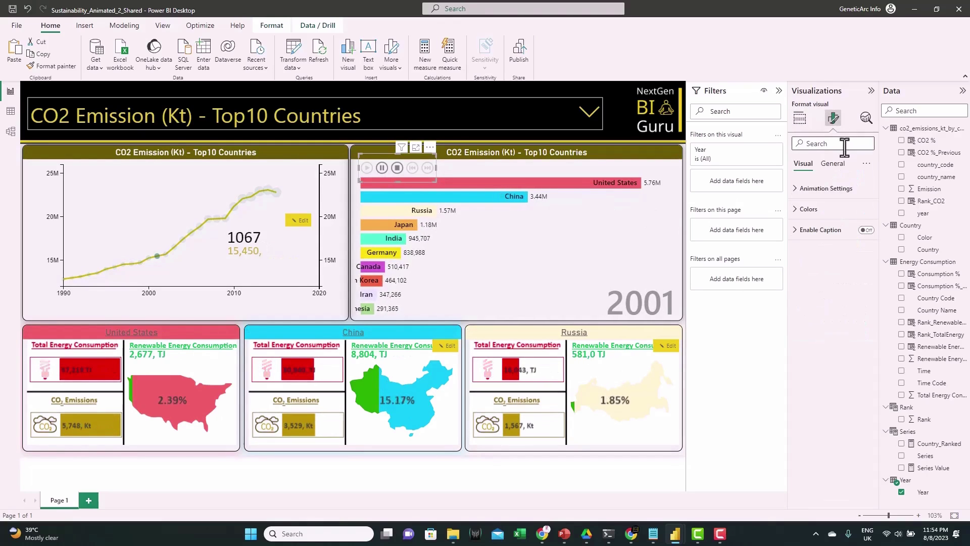
left_click(816, 190)
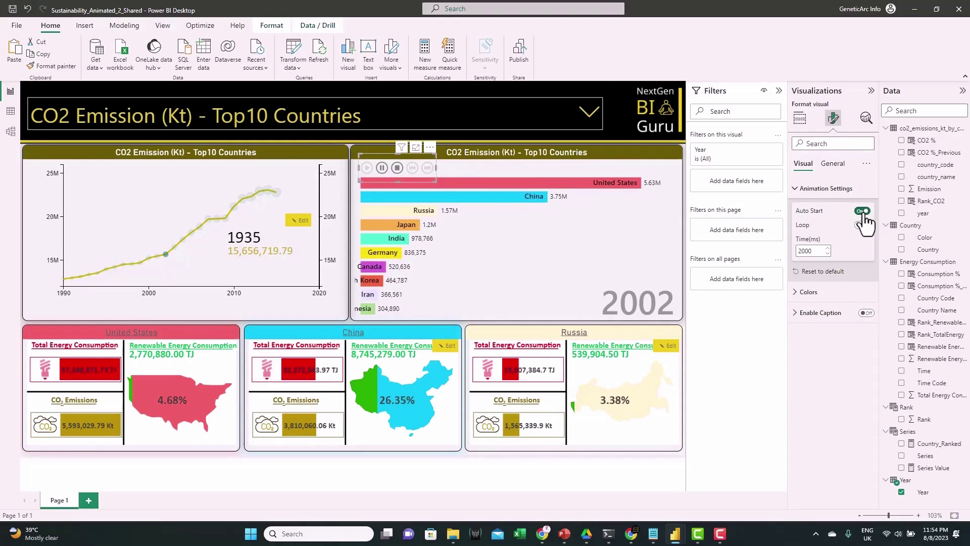
left_click(286, 115)
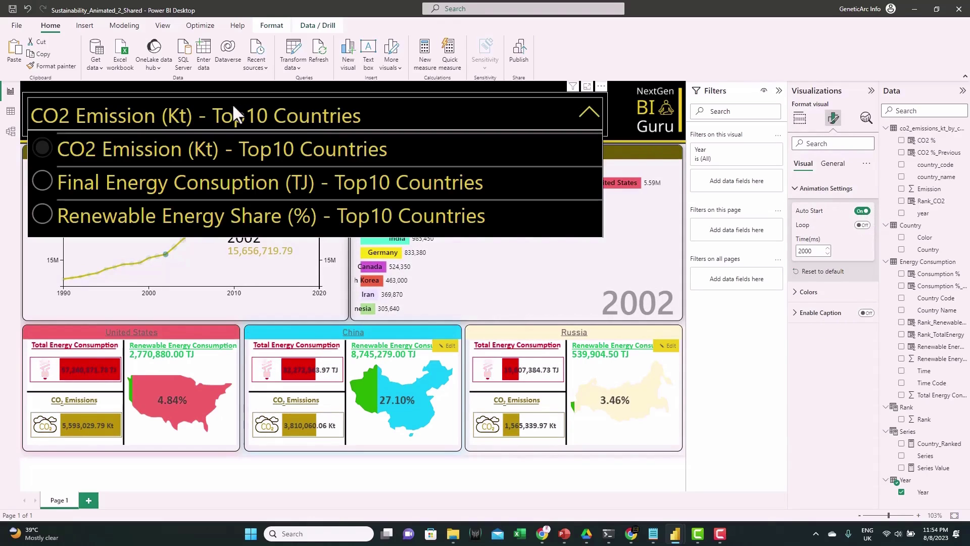
left_click(143, 186)
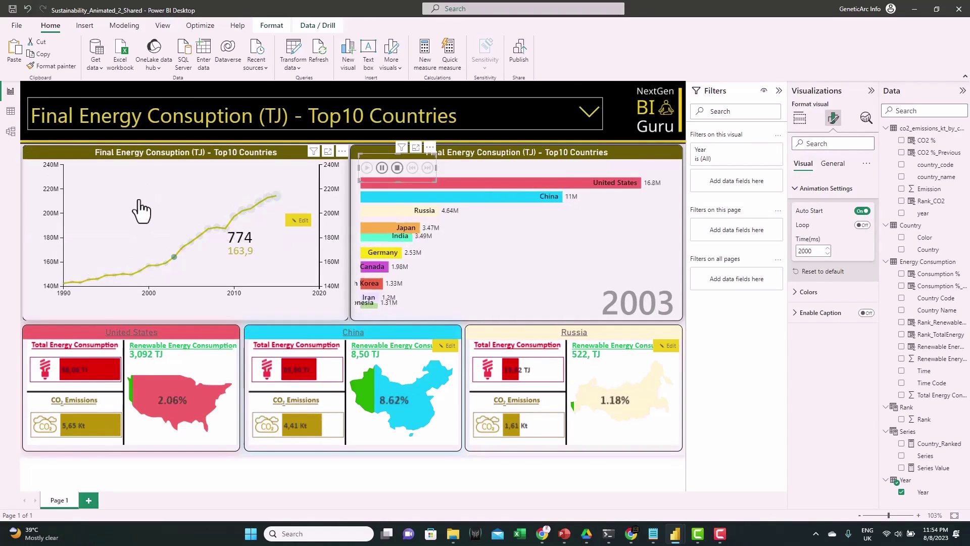